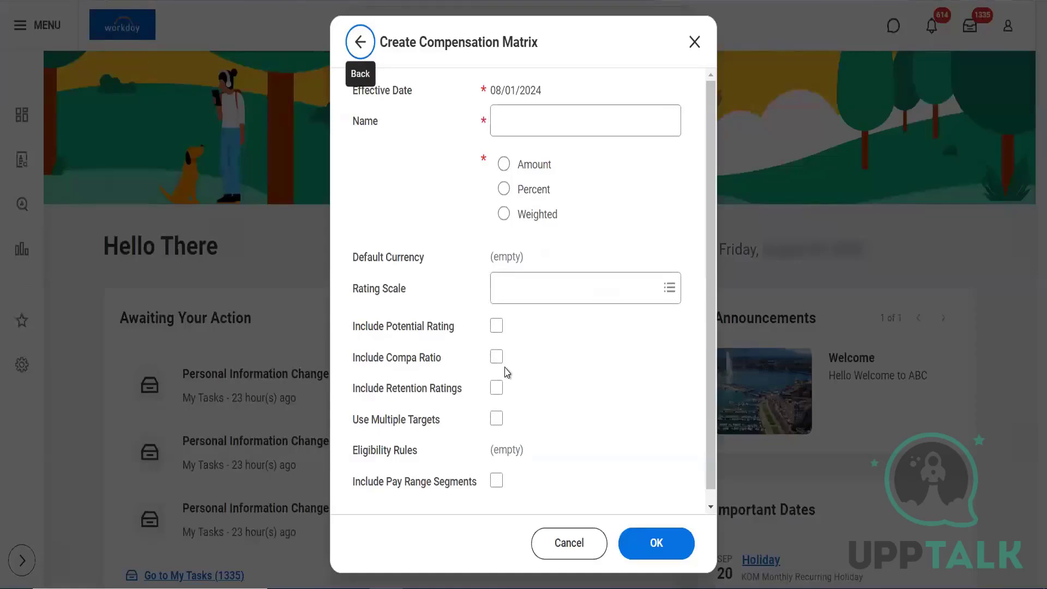
# Name the compensation matrix with the tester's first name followed by "Test 2" and set its type to Percent.
pyautogui.click(522, 115)
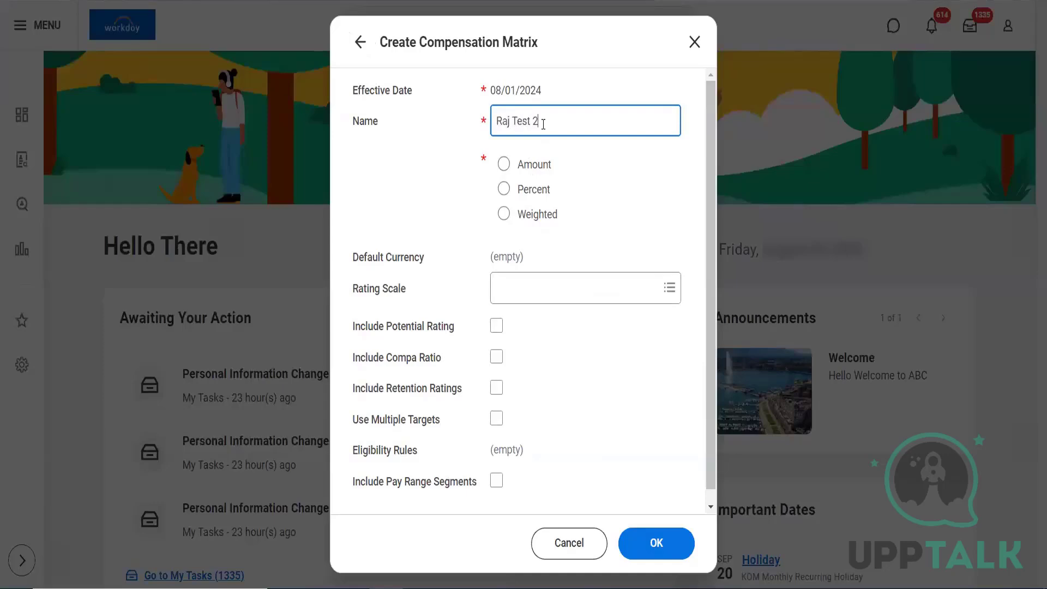
pyautogui.click(519, 191)
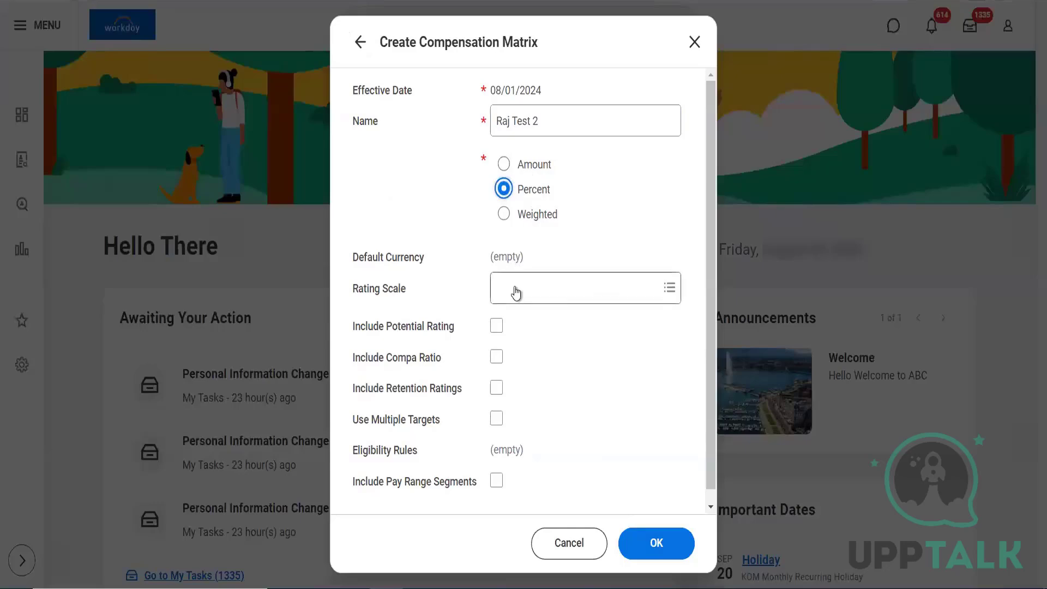
# Review the details of the active rating scale "Kroger rating" and assign it as the matrix's rating scale.
pyautogui.click(515, 287)
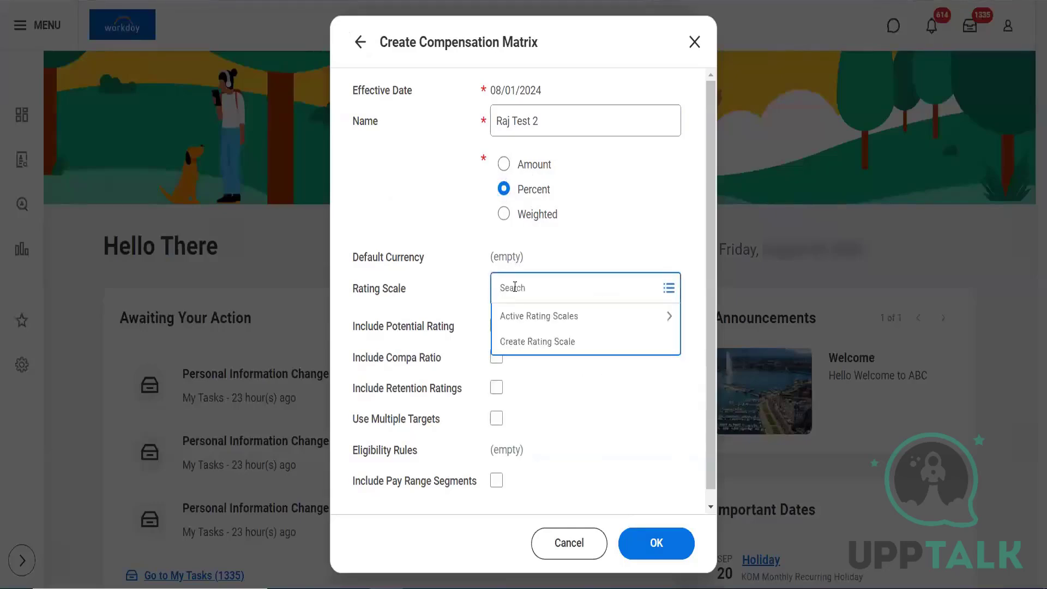
pyautogui.click(590, 315)
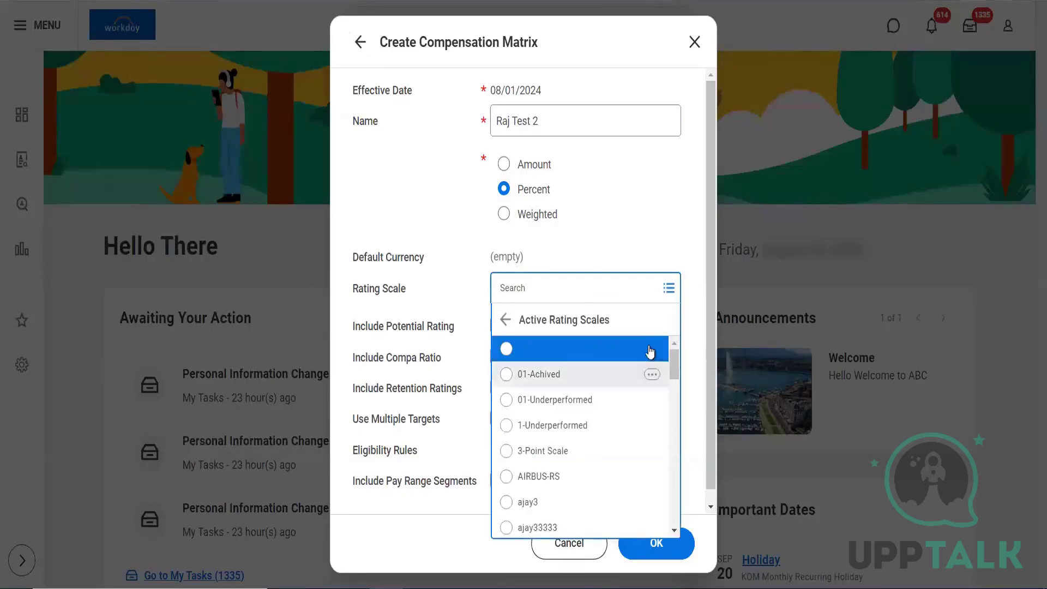
pyautogui.moveTo(677, 369); pyautogui.dragTo(676, 422)
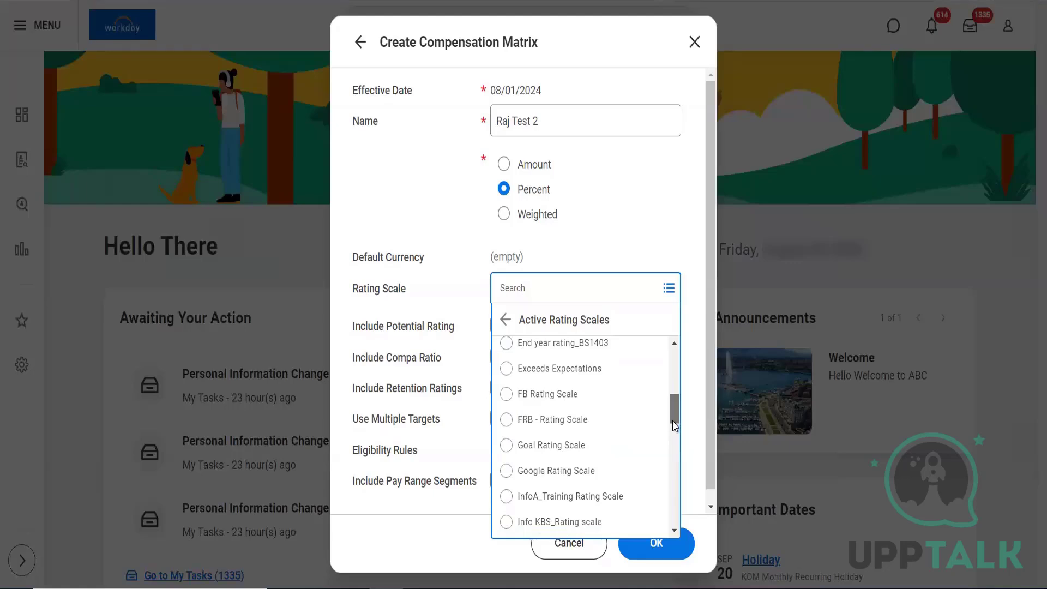
pyautogui.moveTo(675, 425)
pyautogui.mouseDown()
pyautogui.moveTo(676, 436)
pyautogui.moveTo(676, 413)
pyautogui.moveTo(676, 439)
pyautogui.mouseUp()
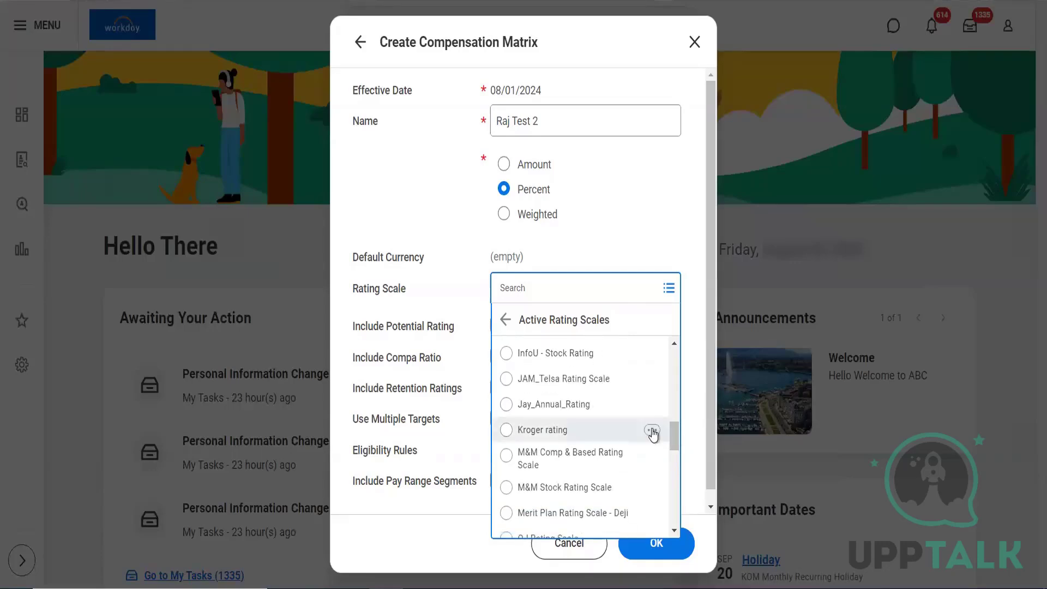
pyautogui.click(652, 430)
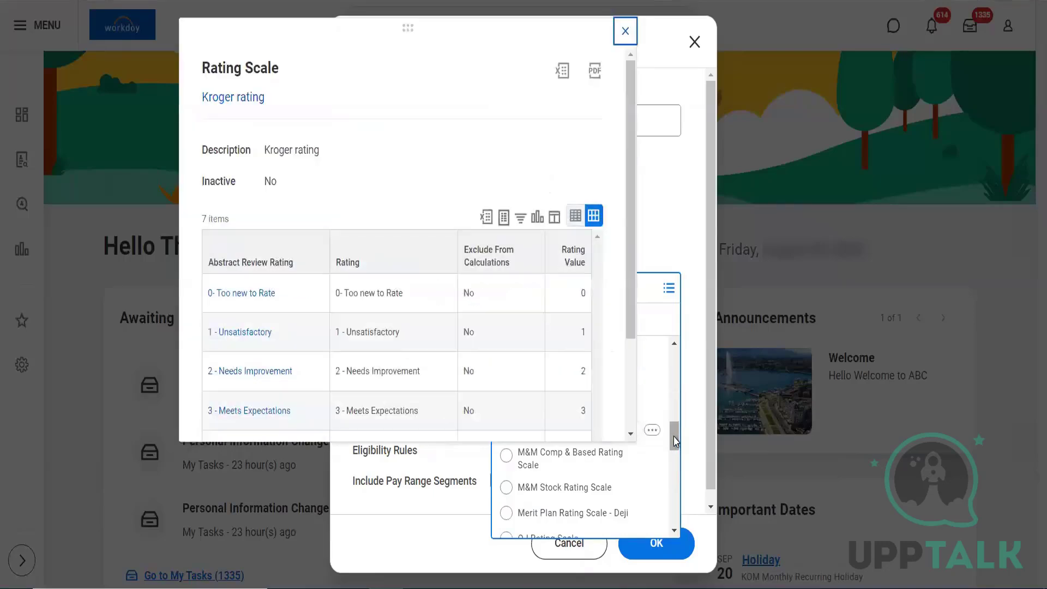
pyautogui.moveTo(634, 294); pyautogui.dragTo(649, 443)
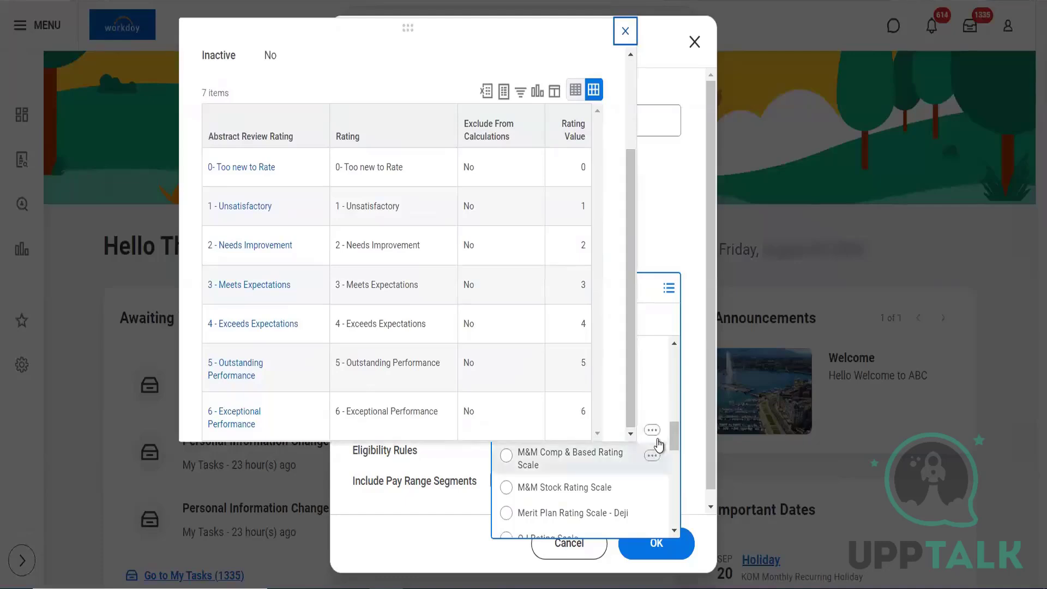
pyautogui.press('Escape')
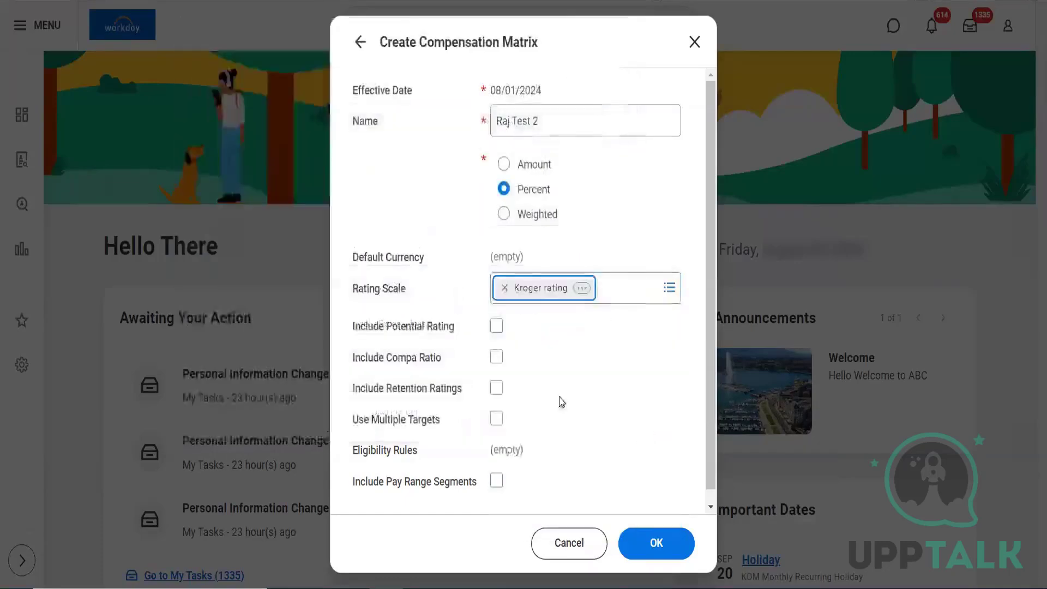
# Include compa ratio and retention ratings in the percent matrix and submit the setup to generate its grid.
pyautogui.click(497, 358)
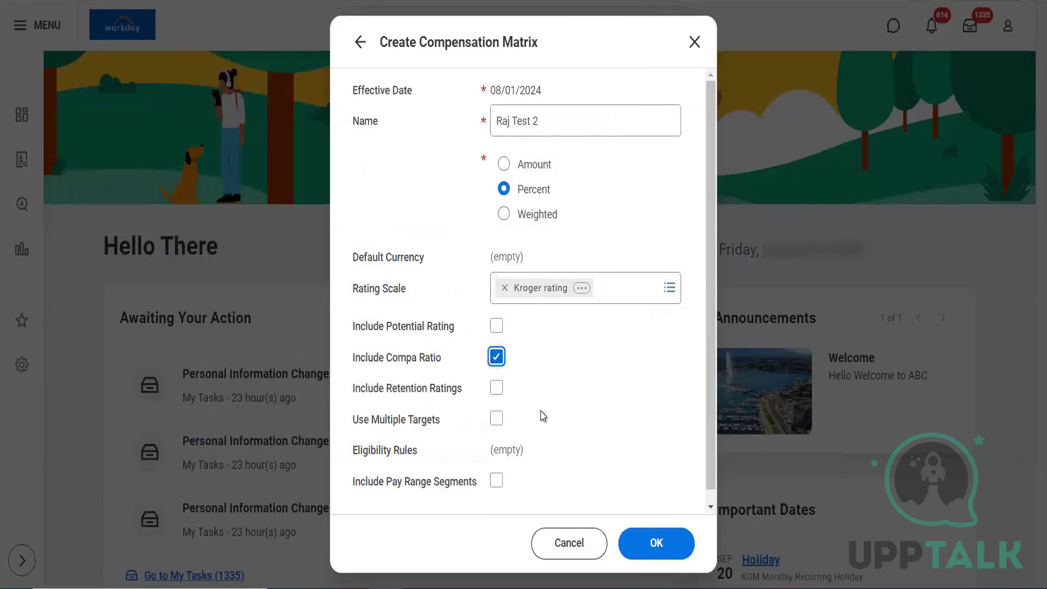
pyautogui.click(496, 388)
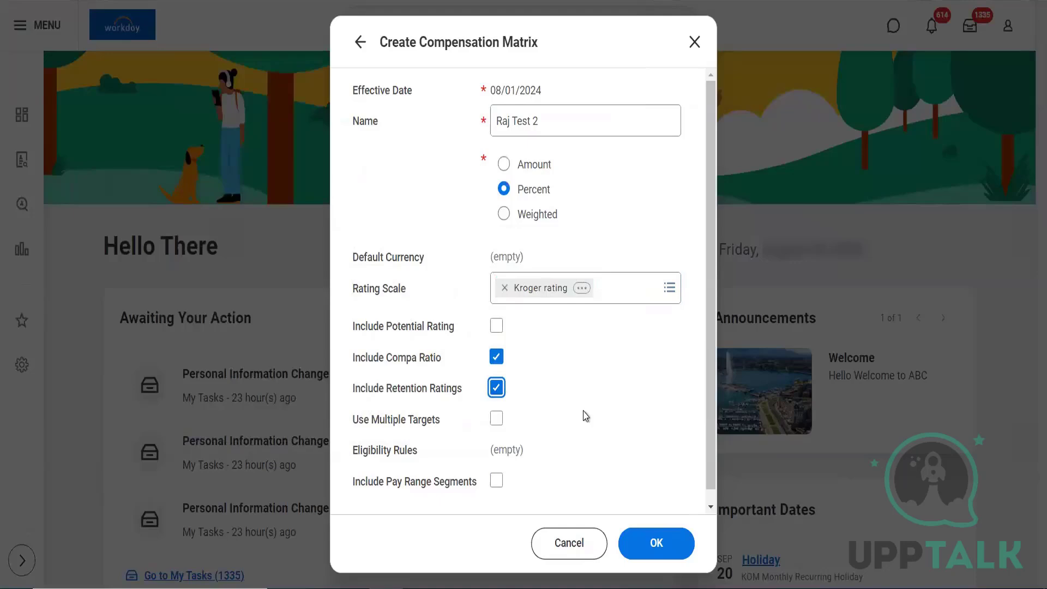
pyautogui.click(659, 544)
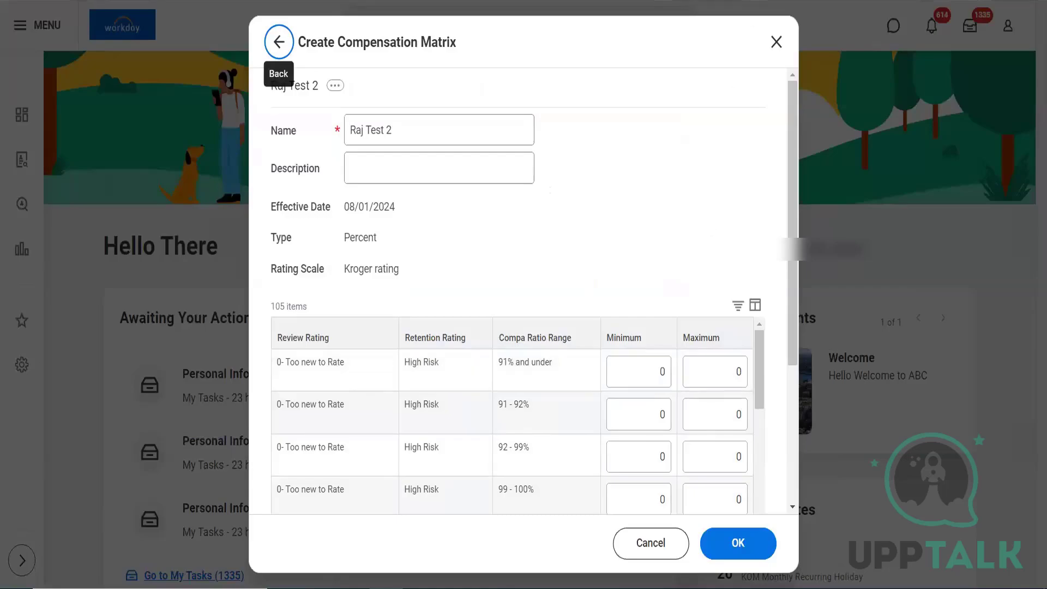
# From a separate home page, start a Create Compensation Matrix task effective 08/01/2024 as a Classic Compensation Matrix.
pyautogui.click(278, 42)
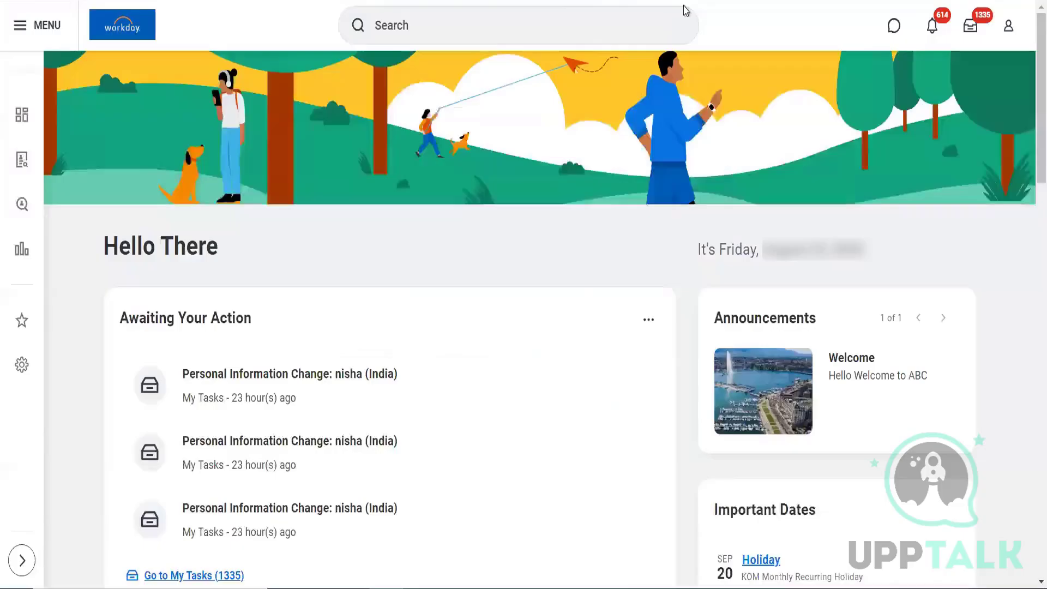
pyautogui.click(474, 32)
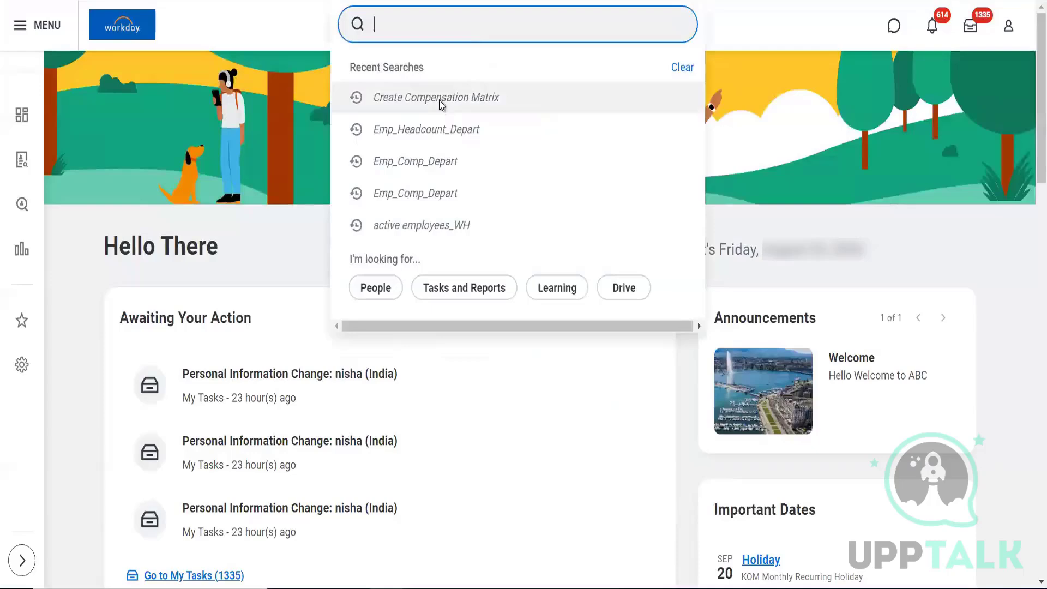
pyautogui.click(436, 97)
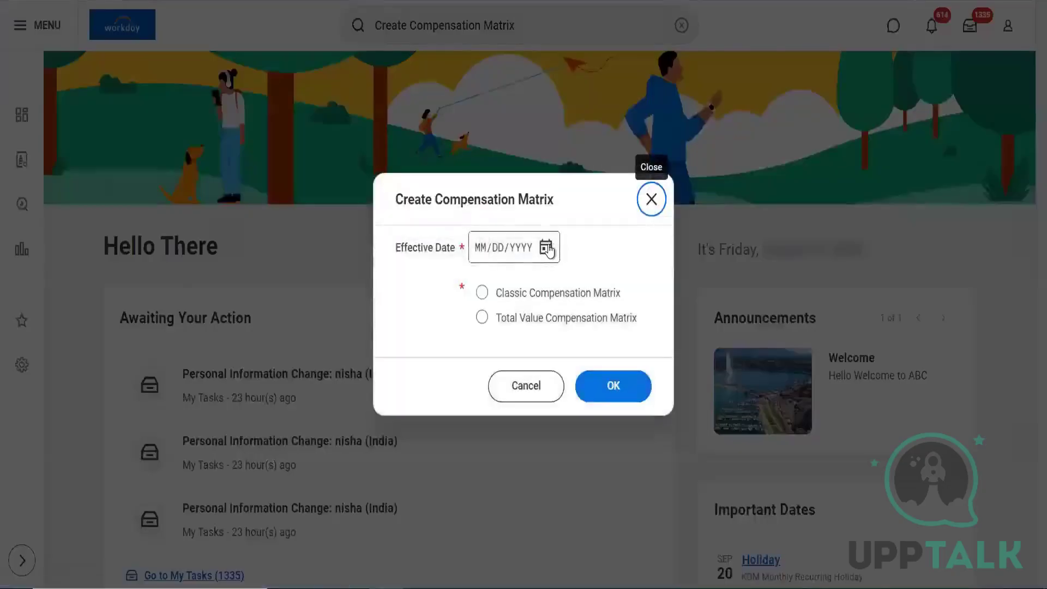
pyautogui.click(546, 248)
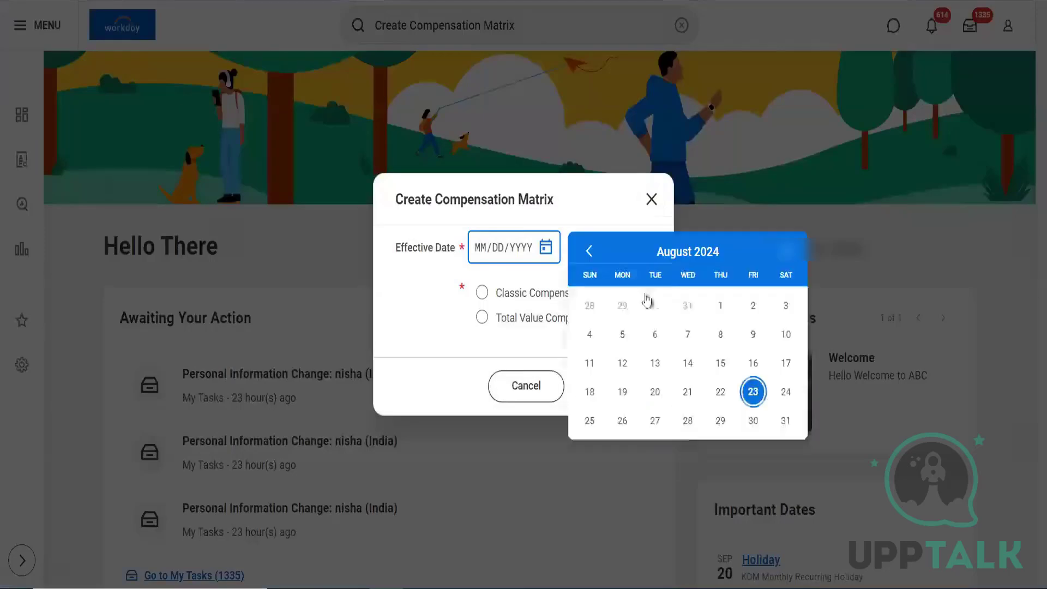
pyautogui.click(720, 307)
pyautogui.click(482, 294)
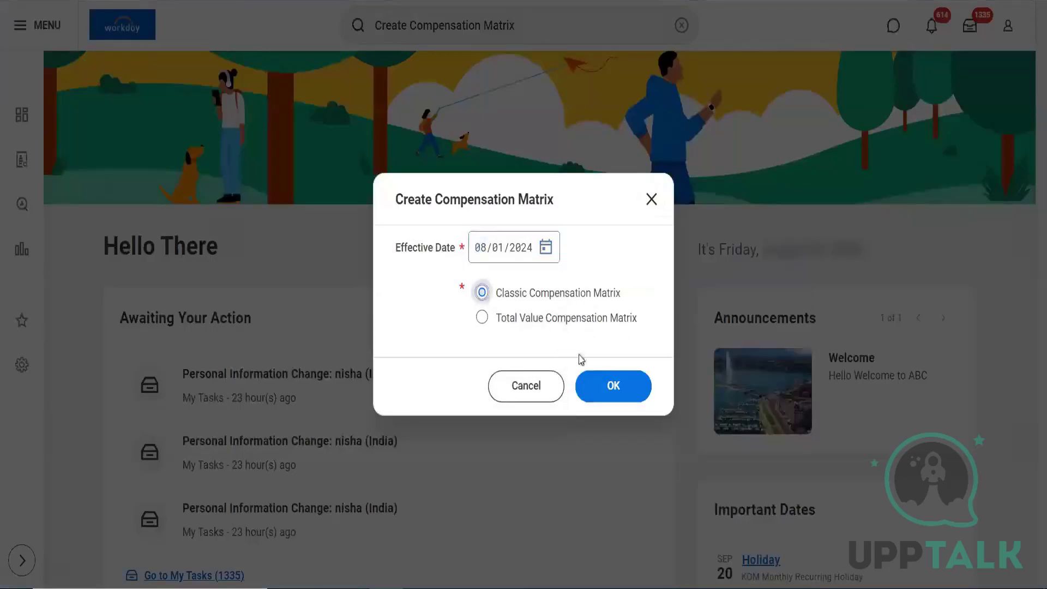
pyautogui.click(602, 386)
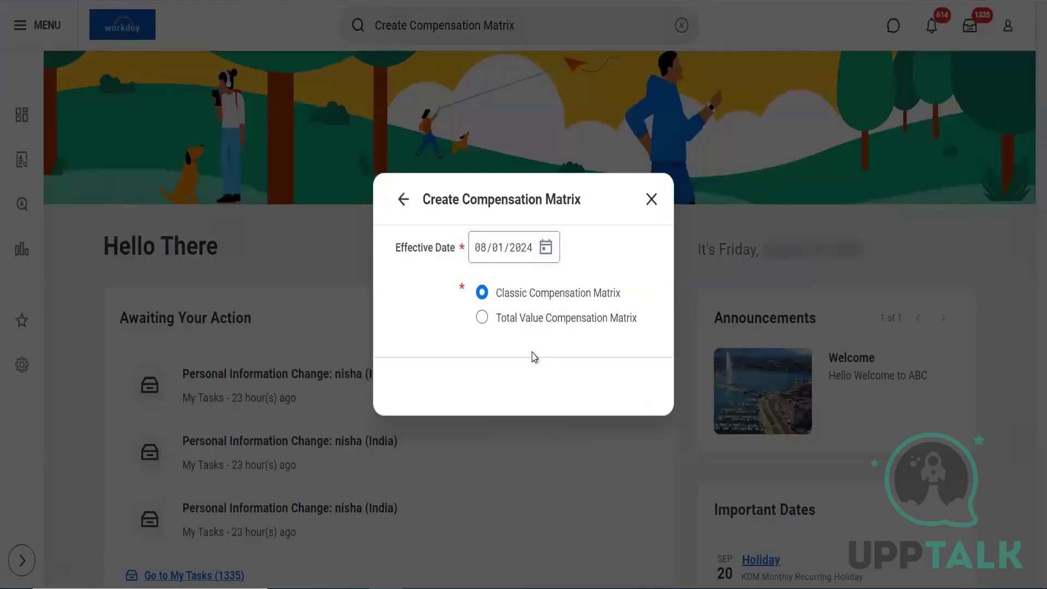
# Copy the rating scale name from the percent matrix and name the new matrix with the tester's first name followed by "Test 3".
pyautogui.click(506, 128)
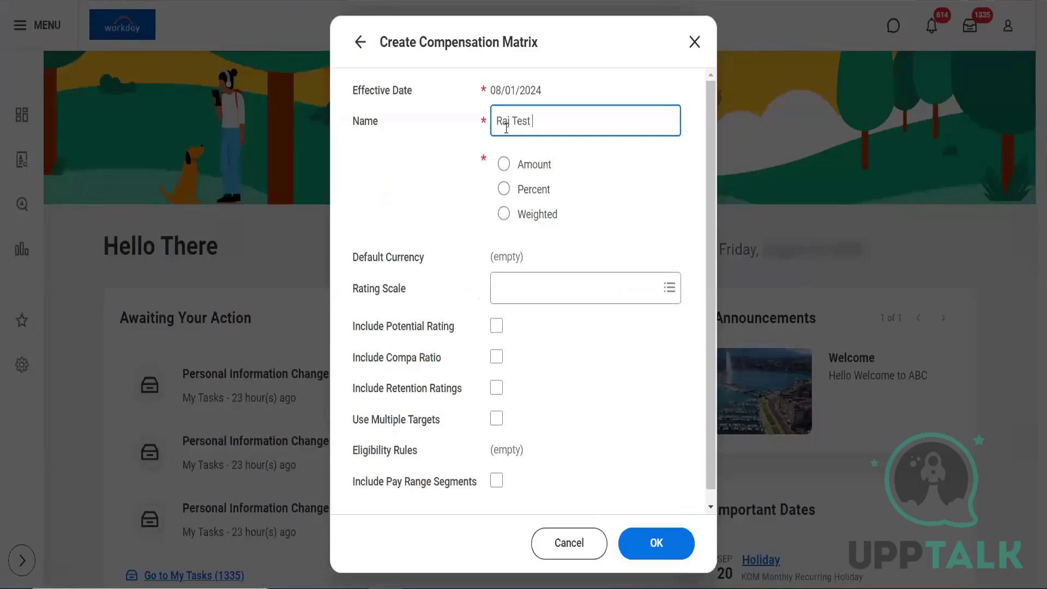
pyautogui.click(539, 300)
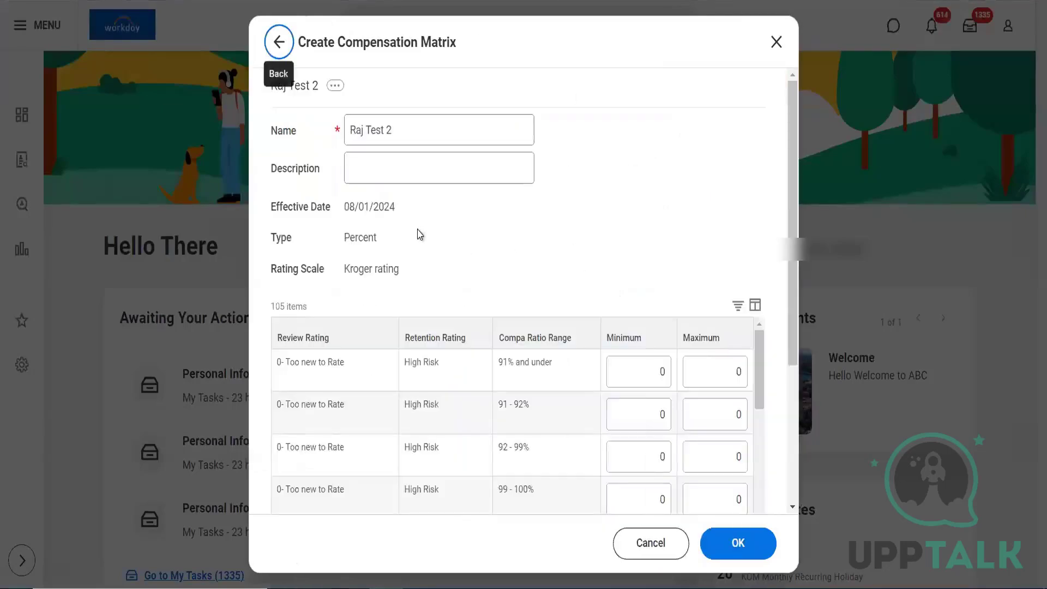
pyautogui.moveTo(402, 272); pyautogui.dragTo(347, 271)
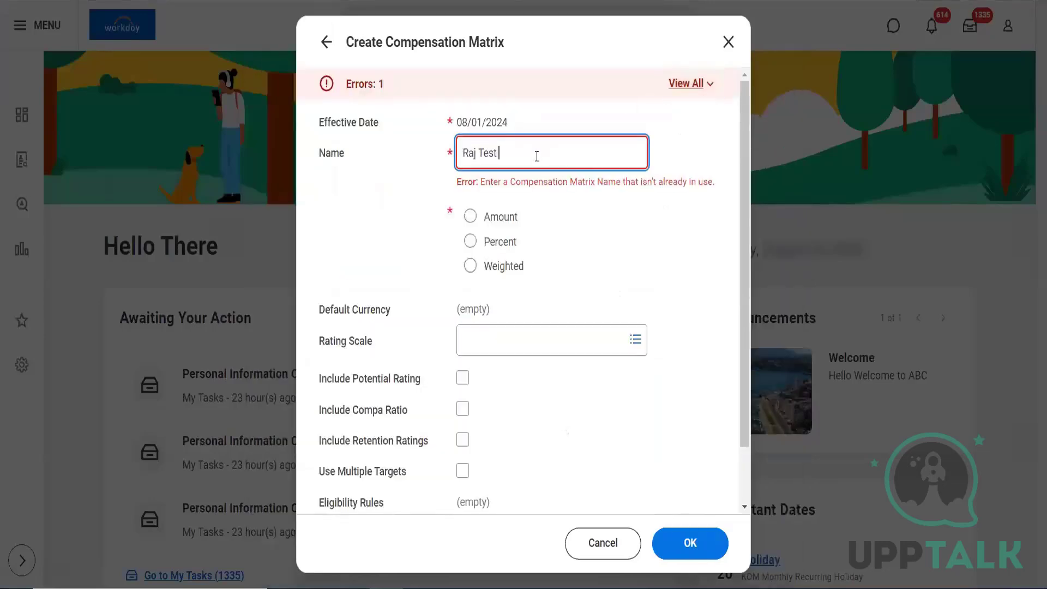
pyautogui.write('3')
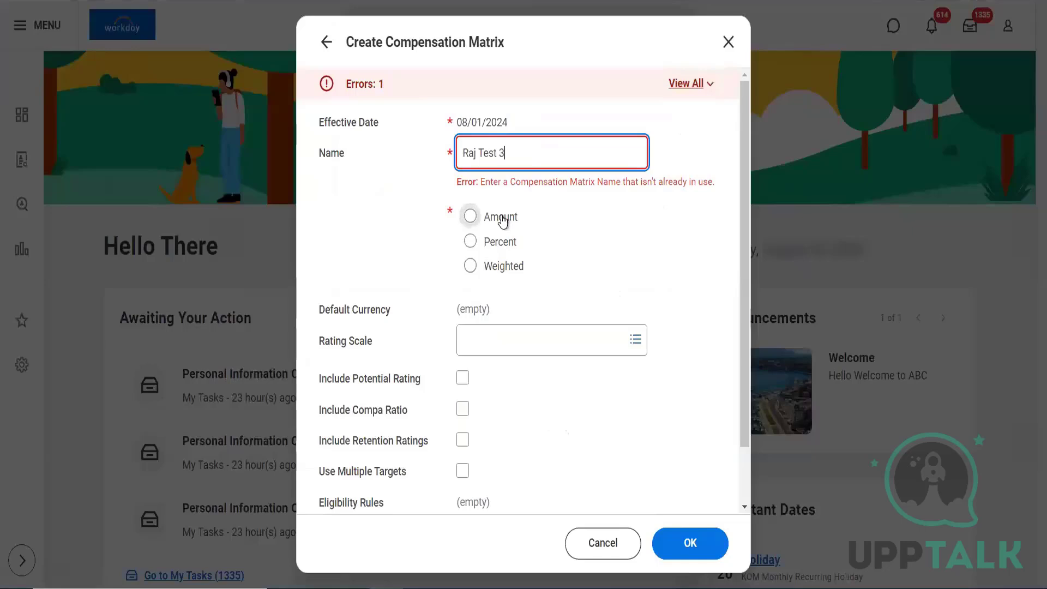
# Set the new matrix's type to Amount with USD as the default currency.
pyautogui.click(470, 216)
pyautogui.click(505, 166)
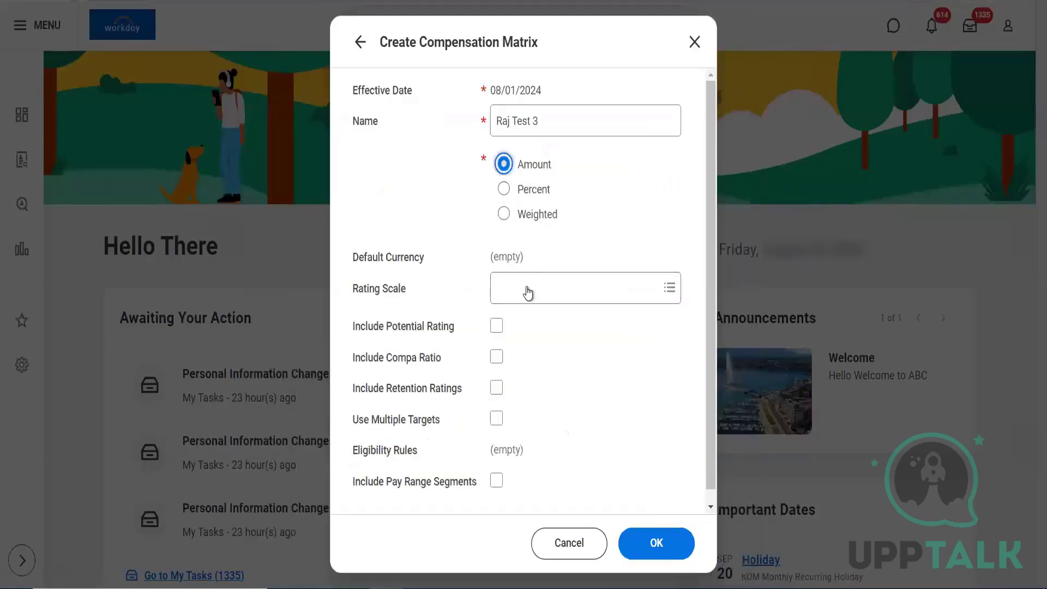
pyautogui.click(519, 260)
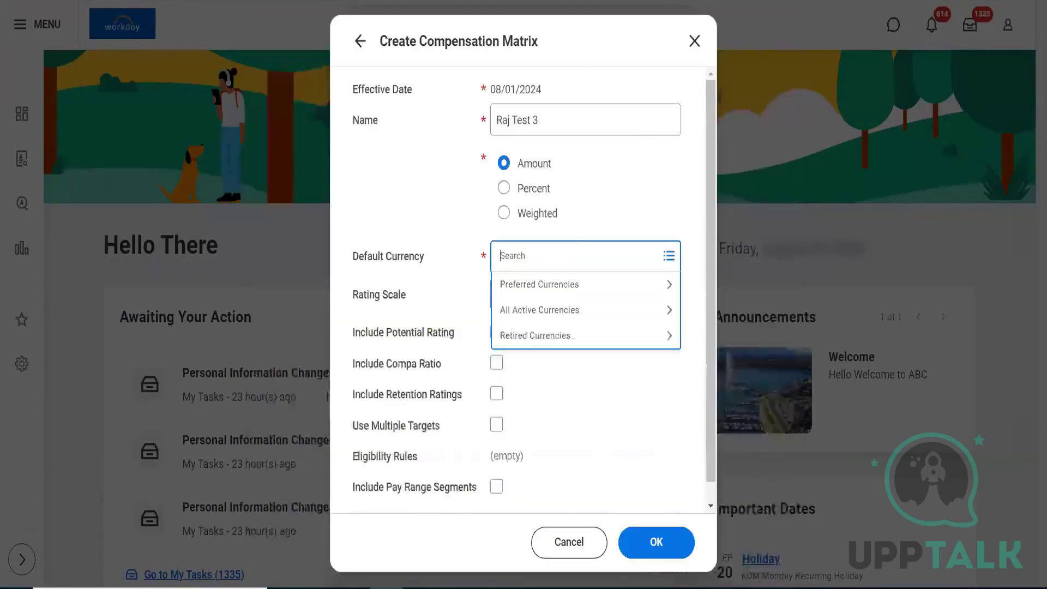
pyautogui.write('USD')
pyautogui.press('Return')
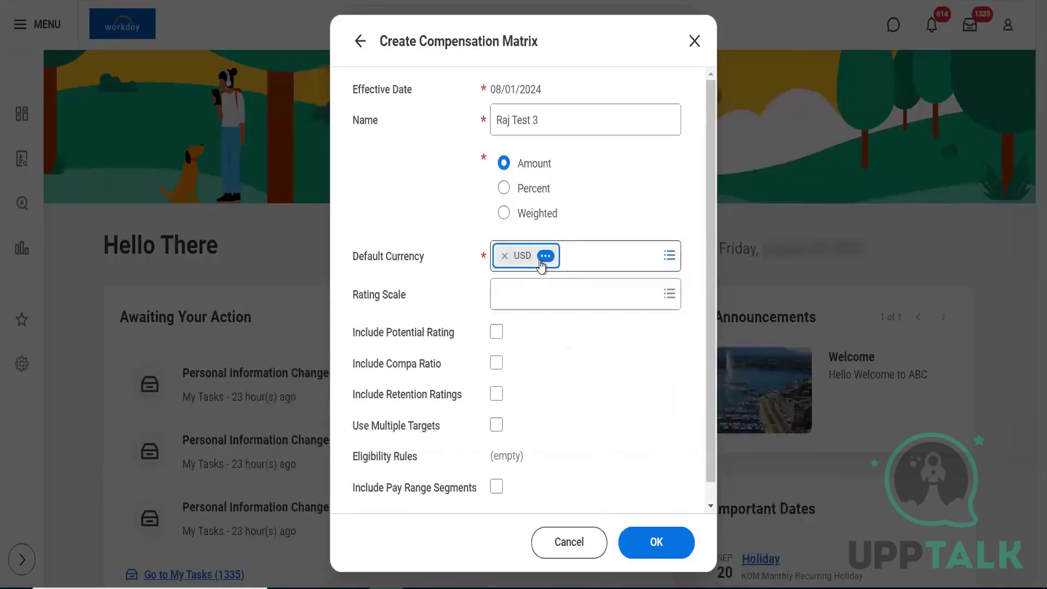
# Assign the rating scale "Kroger rating", include compa ratio, and submit the setup to generate the amount matrix's grid.
pyautogui.click(507, 294)
pyautogui.write('Kroger rating')
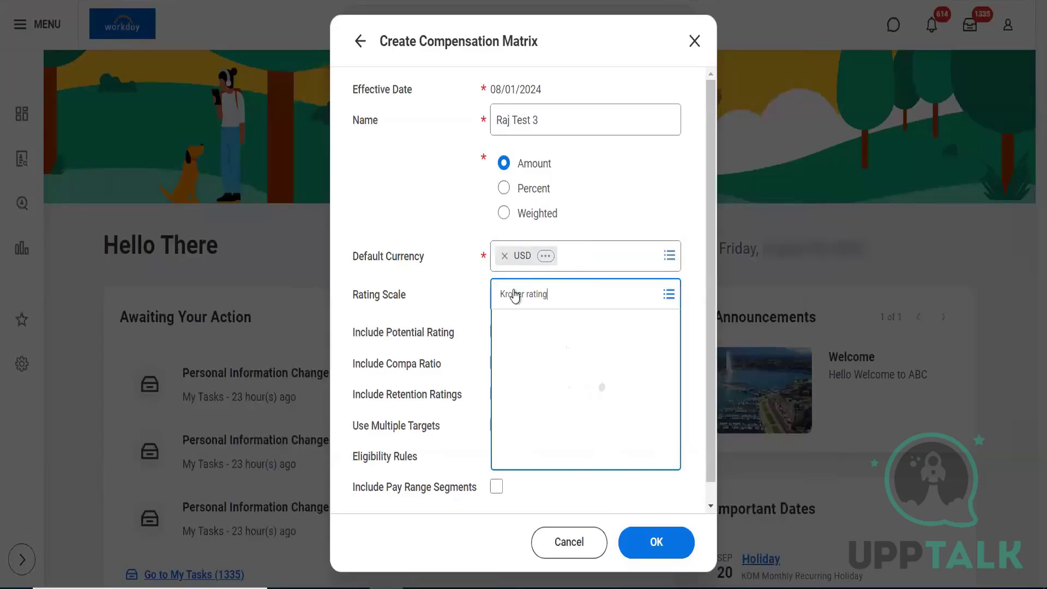
pyautogui.click(496, 365)
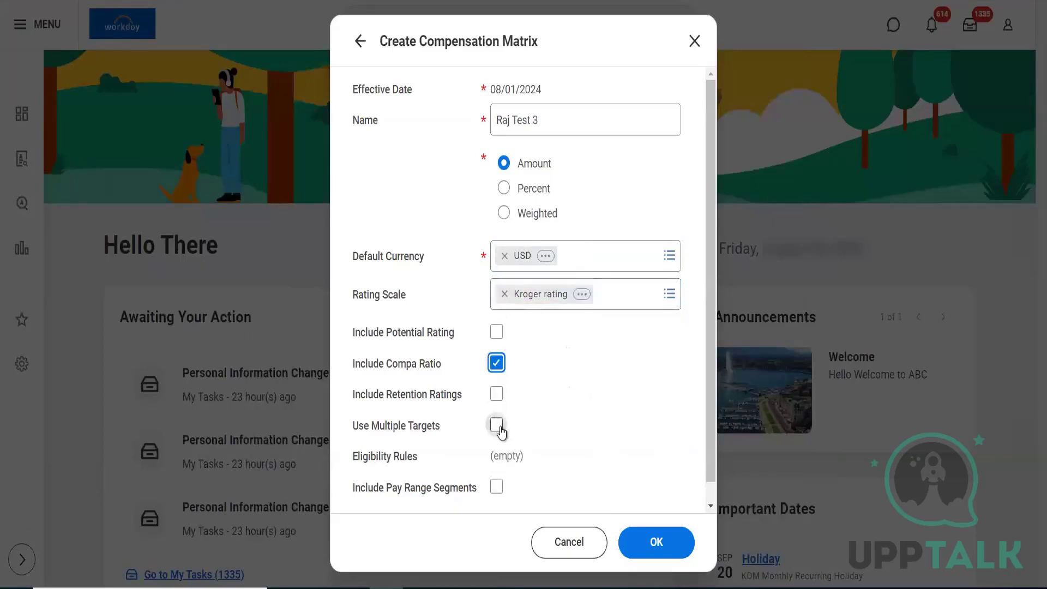
pyautogui.click(634, 536)
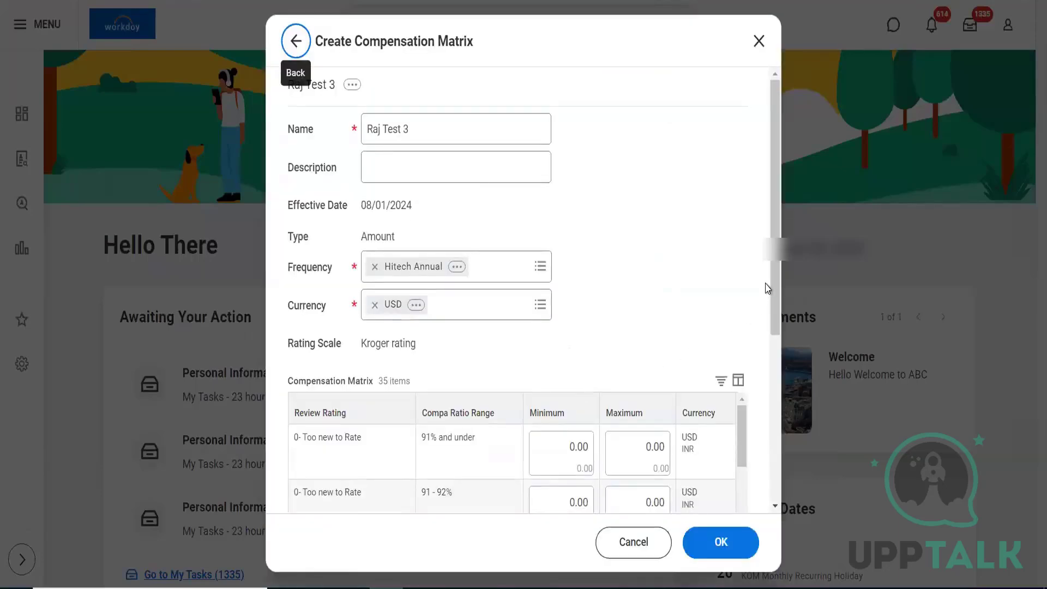
# Look over the amount matrix's grid and duplicate its browser tab to get another home page.
pyautogui.scroll(-1, 771, 311)
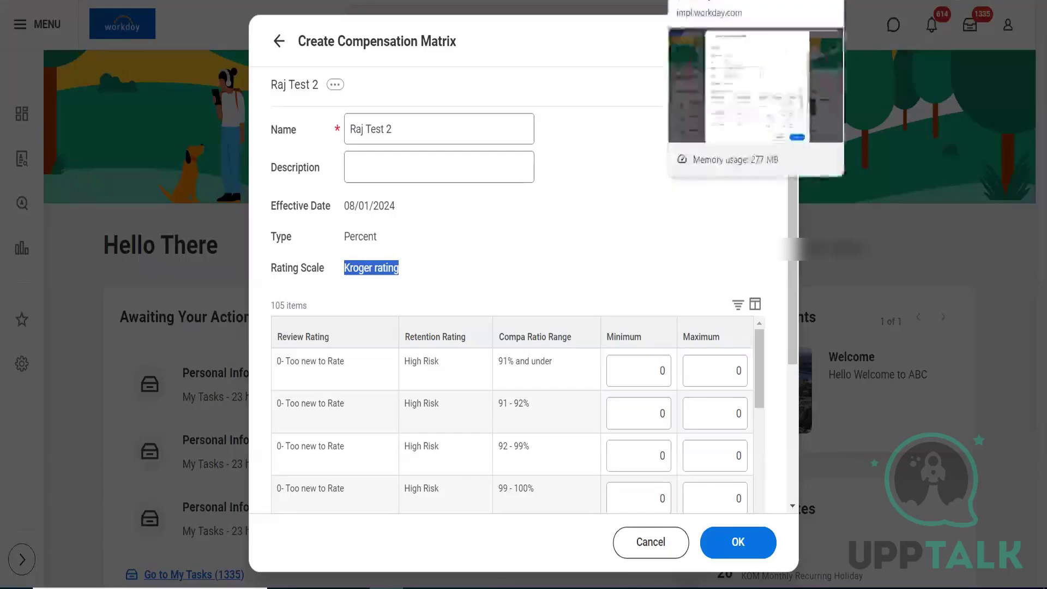
pyautogui.click(687, 0)
pyautogui.rightClick(728, 0)
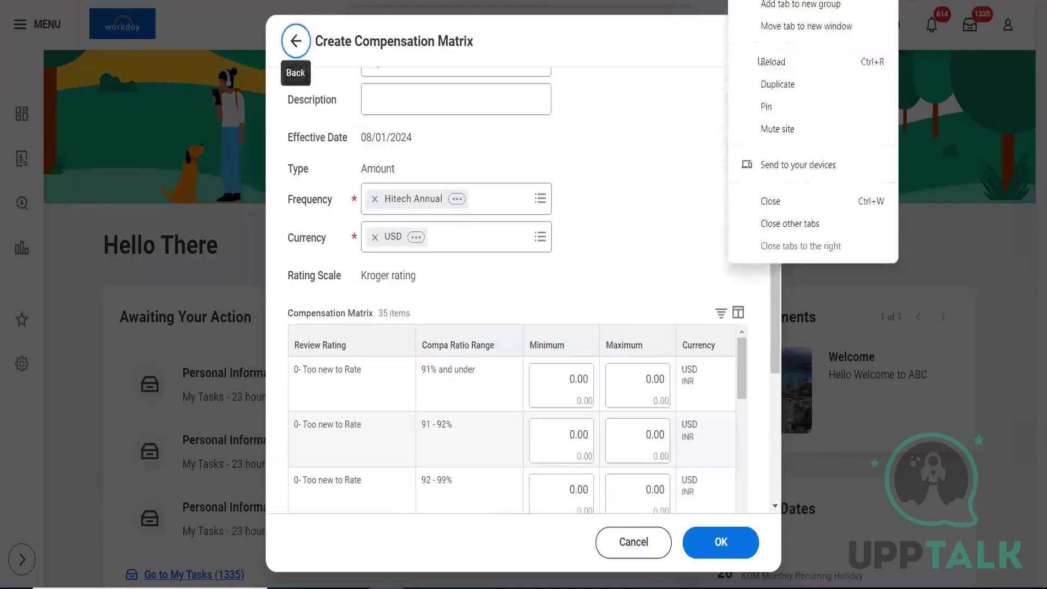
pyautogui.click(763, 88)
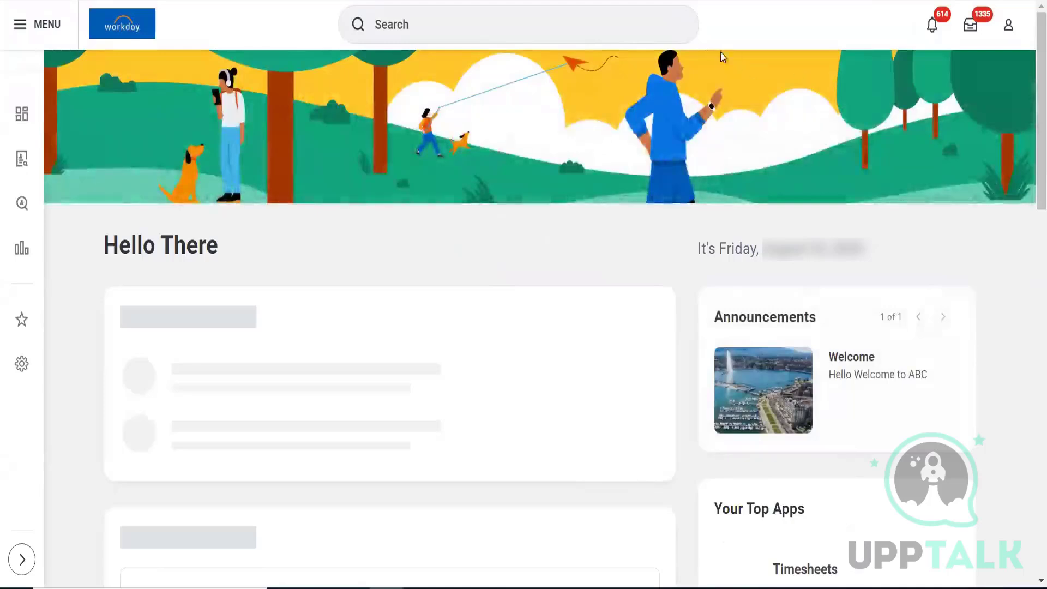
# Start creating another classic compensation matrix with effective date 08/01/2024.
pyautogui.click(471, 28)
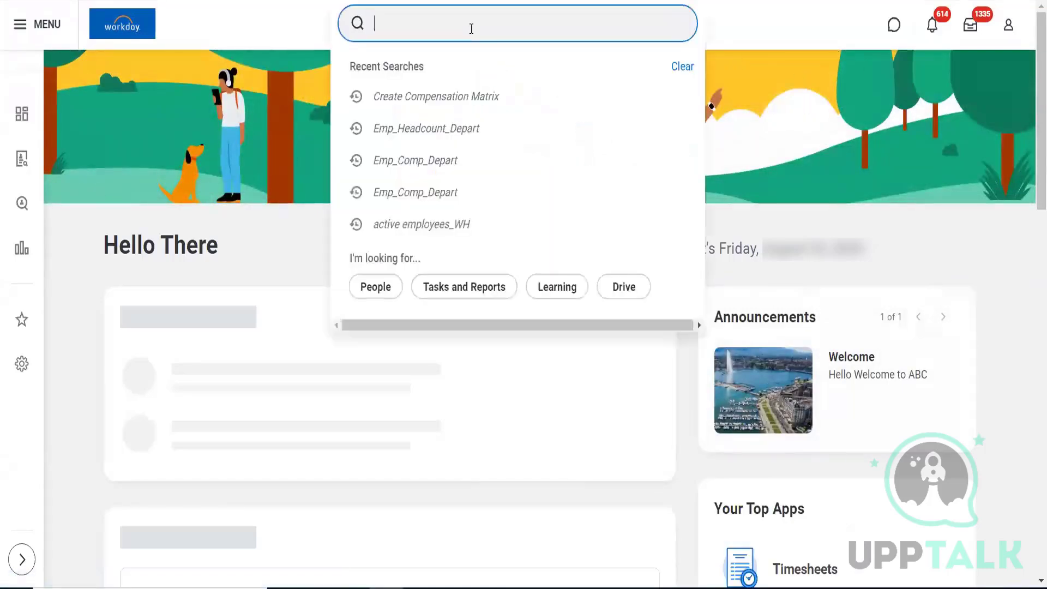
pyautogui.click(459, 103)
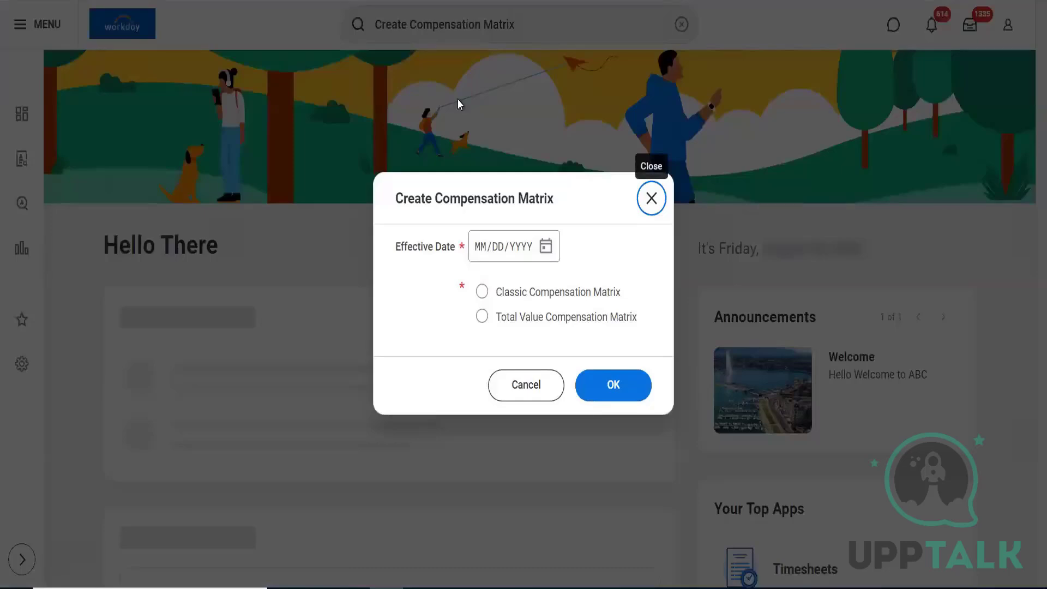
pyautogui.click(547, 250)
pyautogui.click(547, 248)
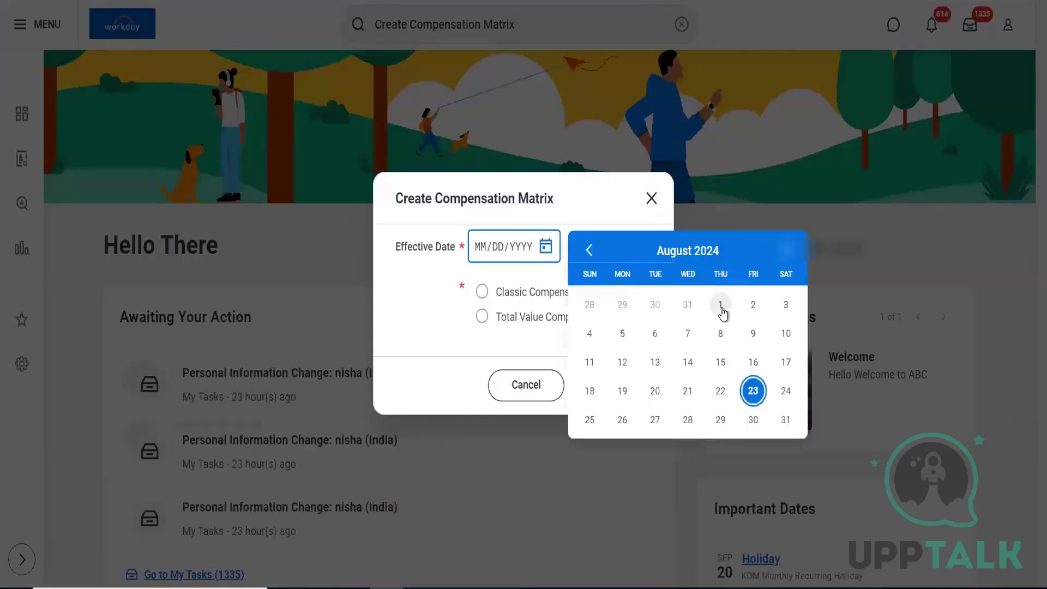
pyautogui.click(720, 303)
pyautogui.click(482, 291)
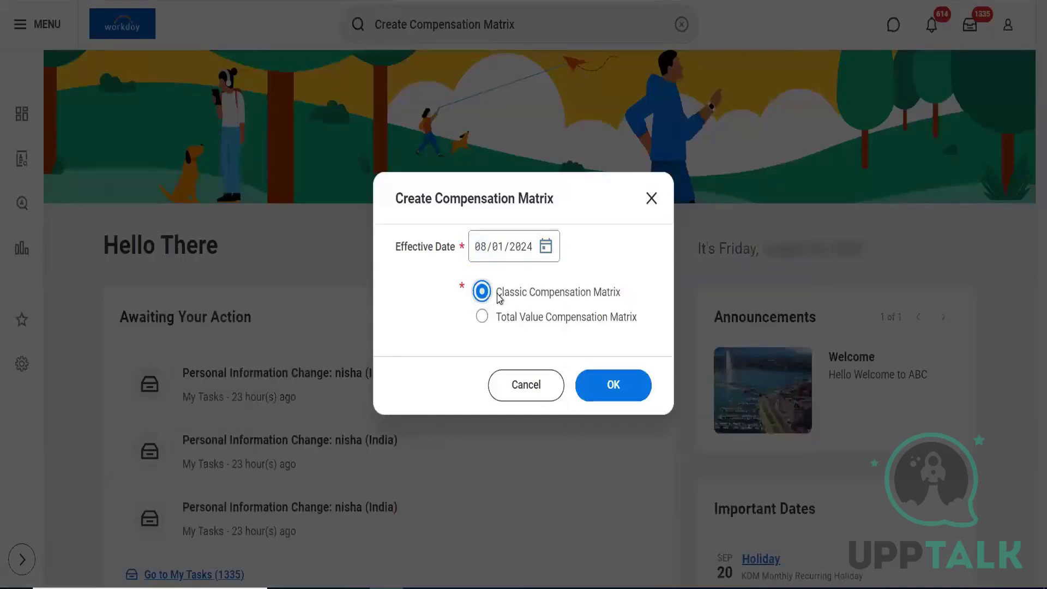
pyautogui.click(614, 397)
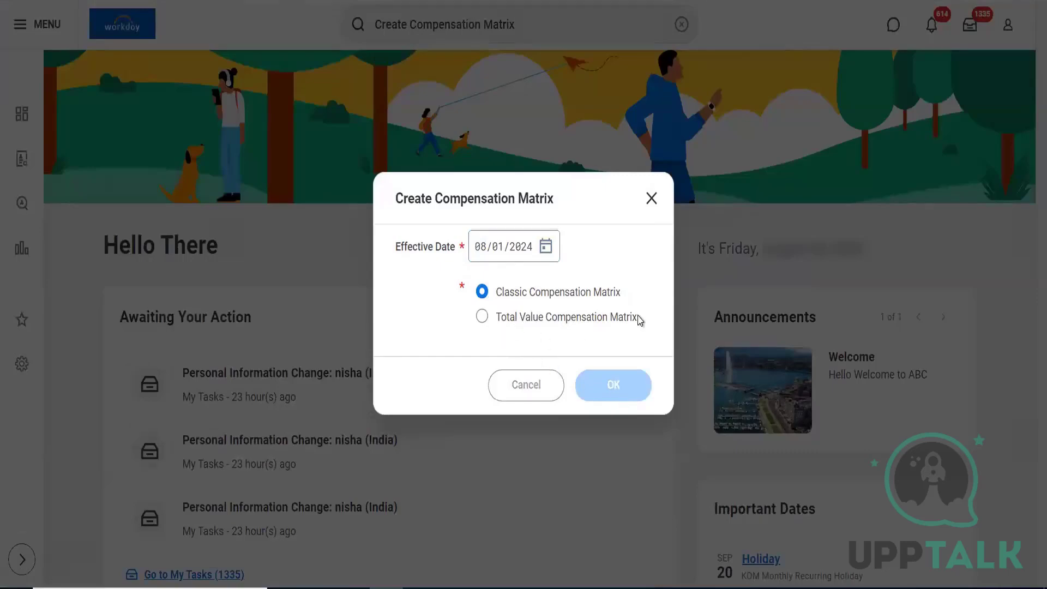
# Name the new matrix with the tester's first name followed by "Test 4" and set its type to Weighted.
pyautogui.click(533, 125)
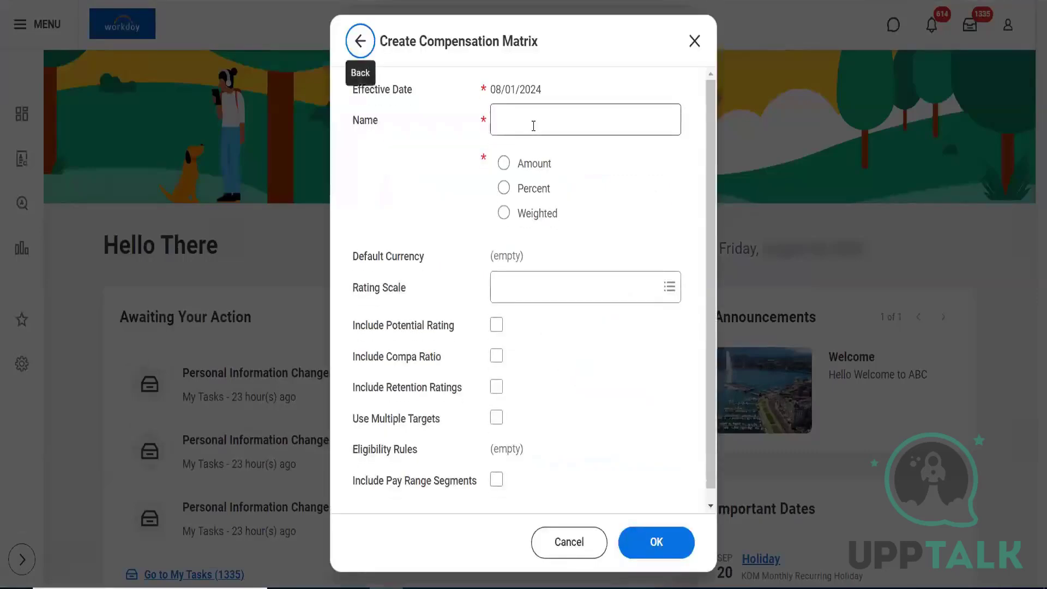
pyautogui.write('Raj Test 3')
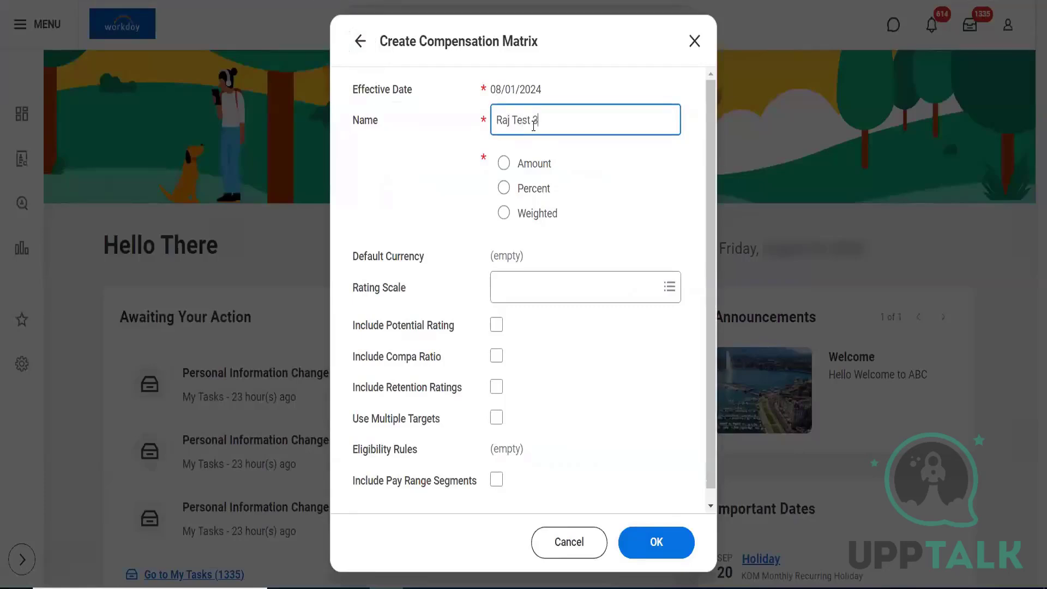
pyautogui.click(537, 217)
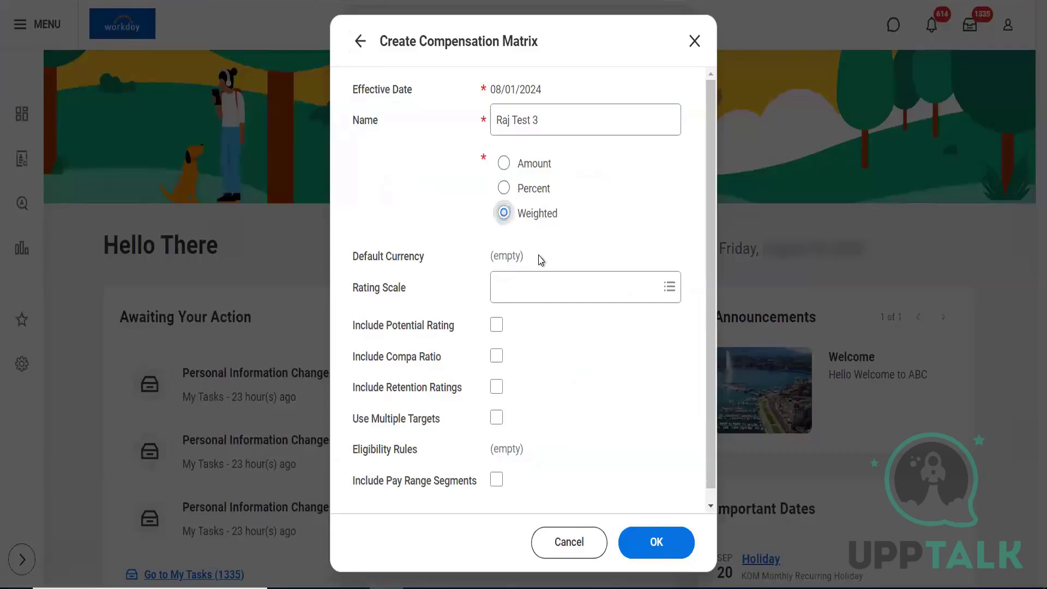
pyautogui.click(529, 146)
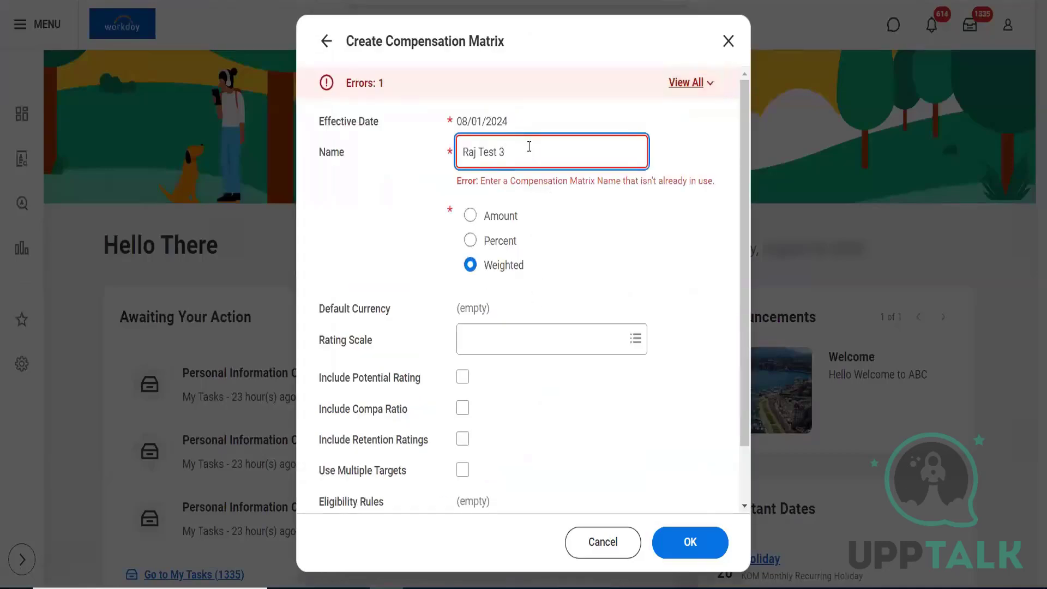
pyautogui.press('BackSpace')
pyautogui.write('4')
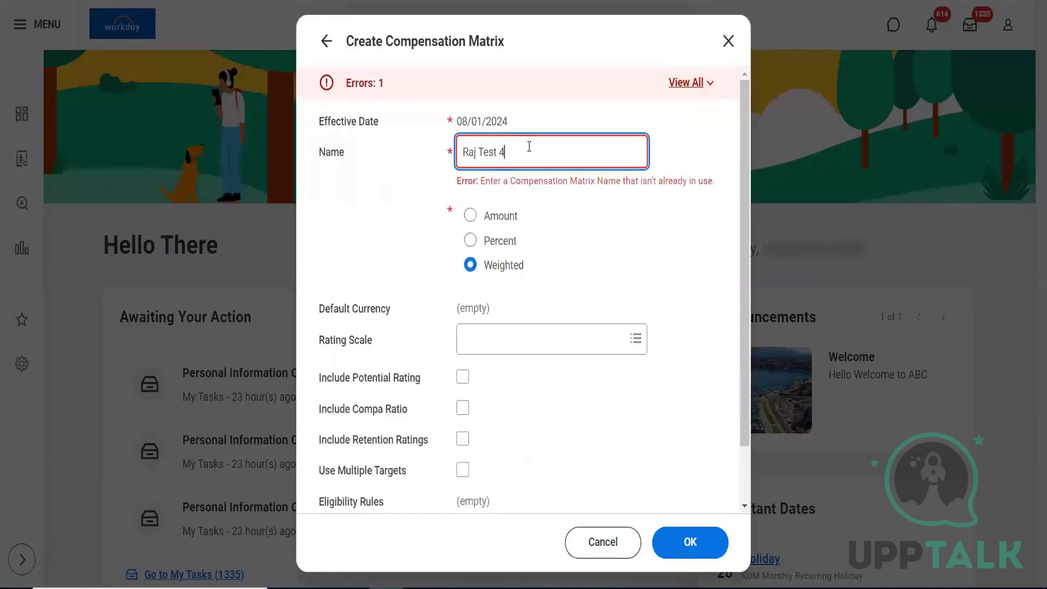
# Assign the rating scale "Kroger rating" to the weighted matrix, include compa ratio, and submit the setup.
pyautogui.click(516, 346)
pyautogui.write('k')
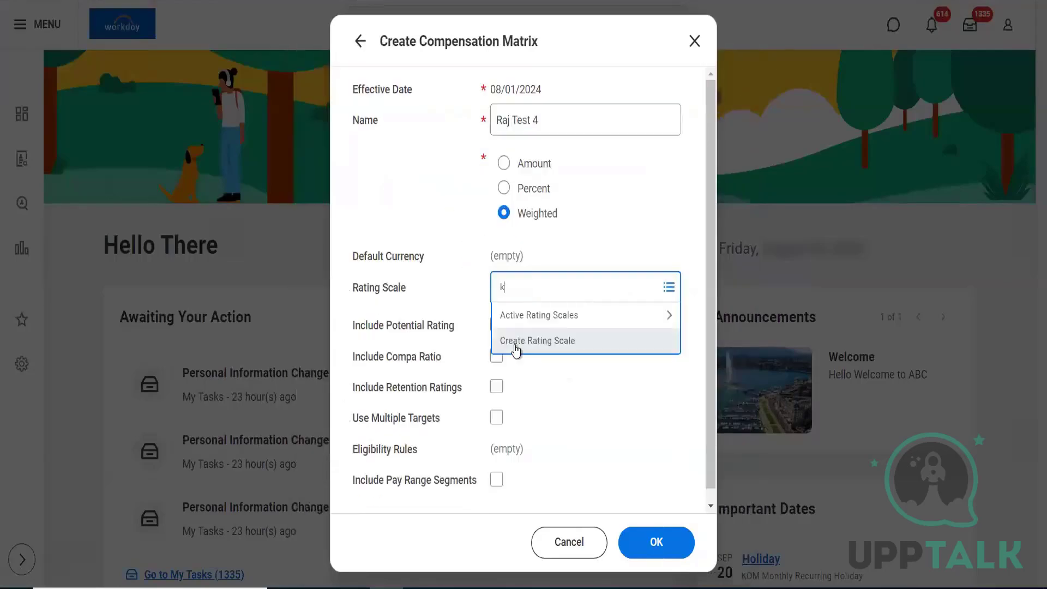
pyautogui.write('roger rating')
pyautogui.press('Return')
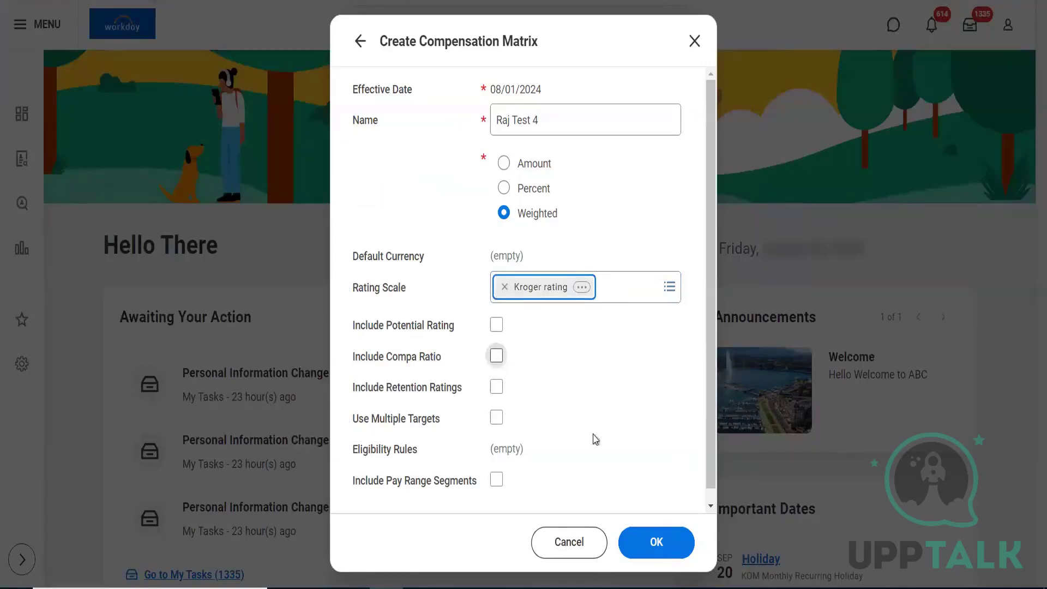
pyautogui.click(496, 357)
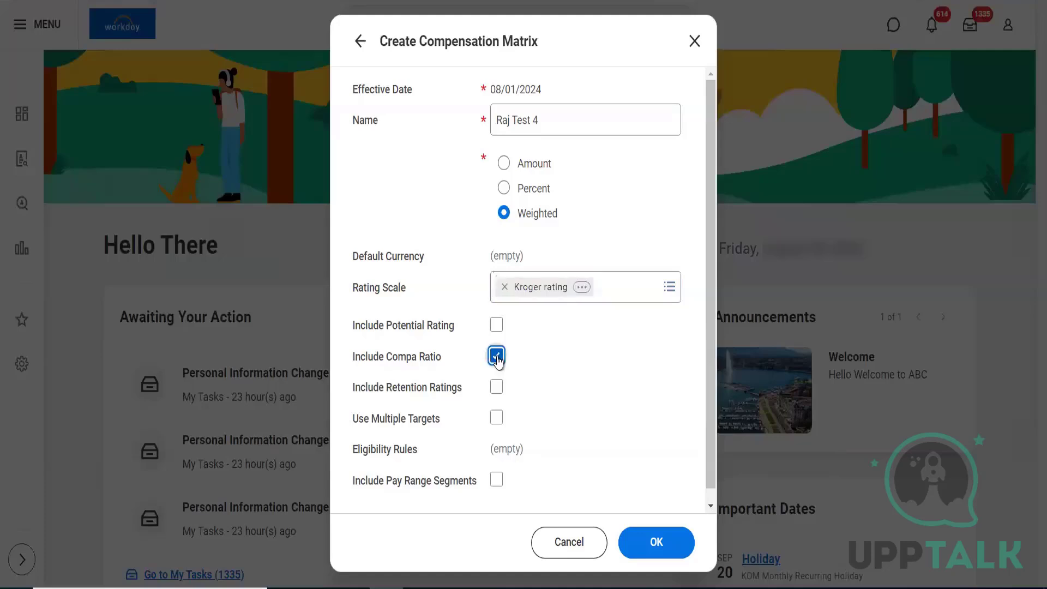
pyautogui.click(652, 544)
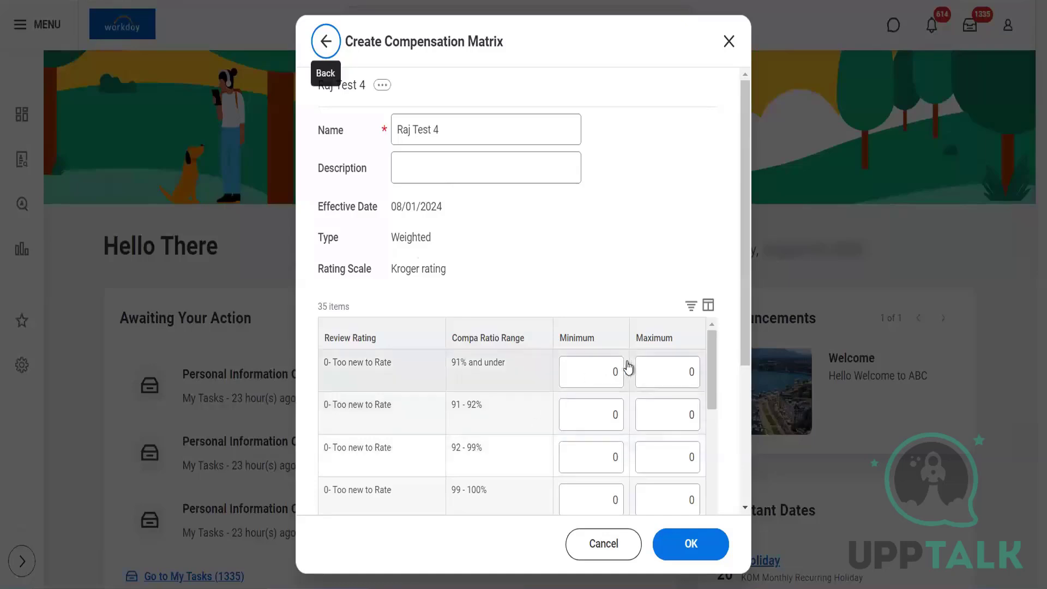
# Look through the weighted matrix's grid, examining the minimum and maximum fields for each review rating and compa ratio range.
pyautogui.click(592, 371)
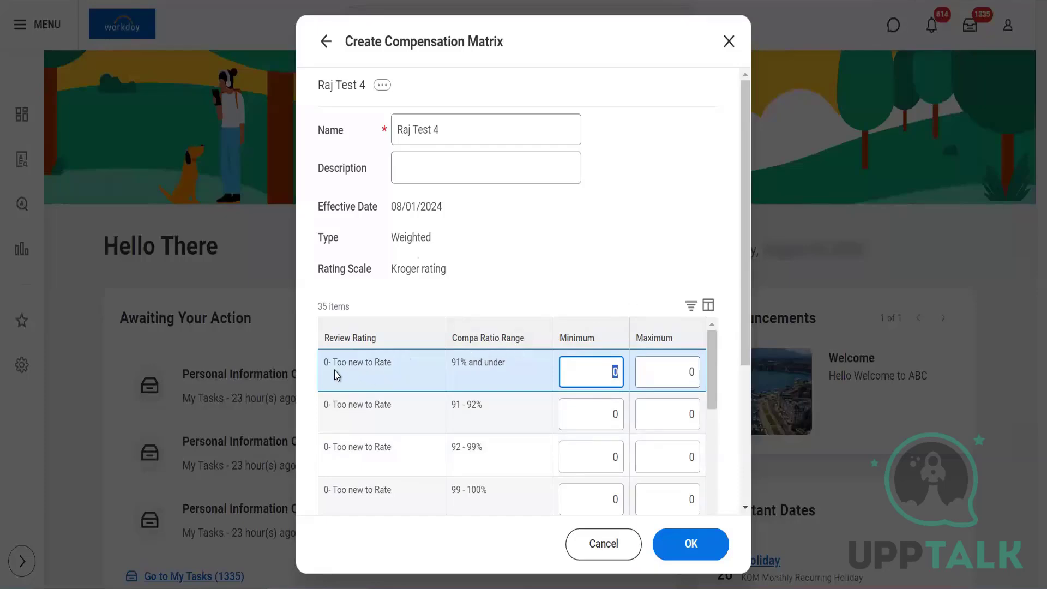
pyautogui.scroll(-2, 709, 395)
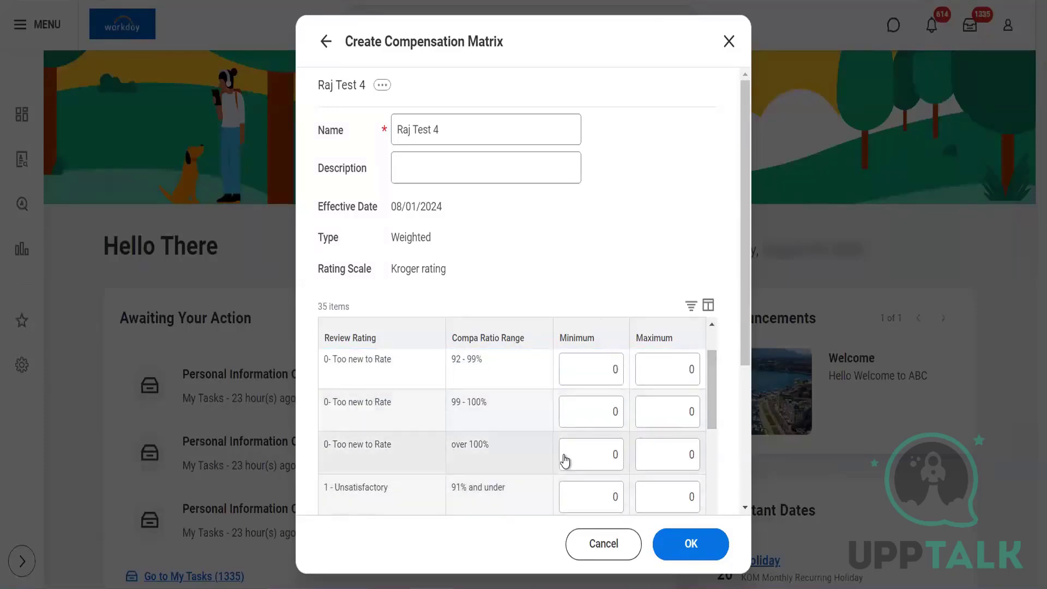
pyautogui.scroll(-3, 713, 393)
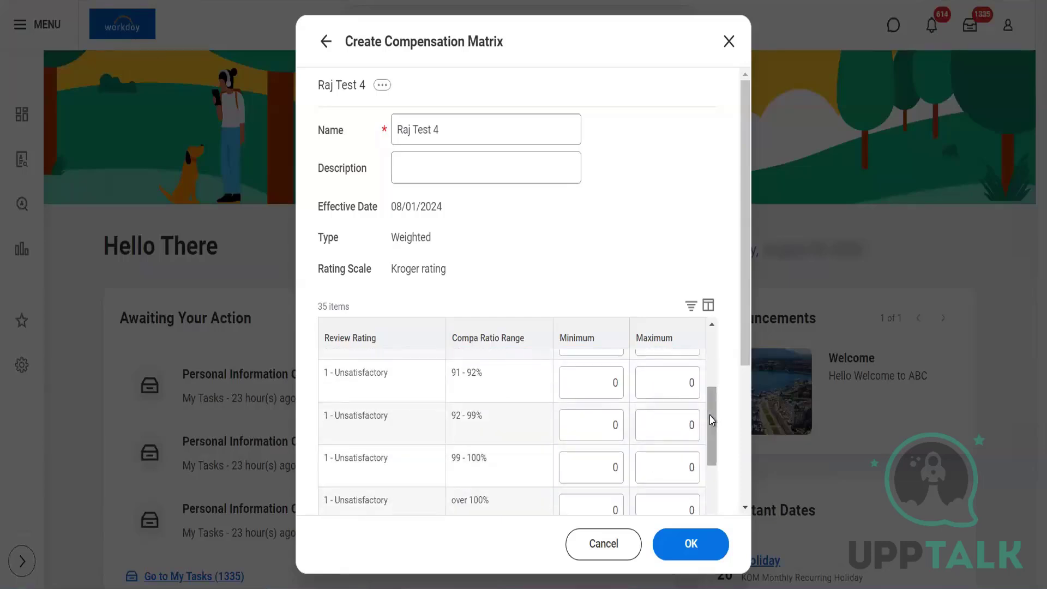
pyautogui.scroll(-5, 716, 448)
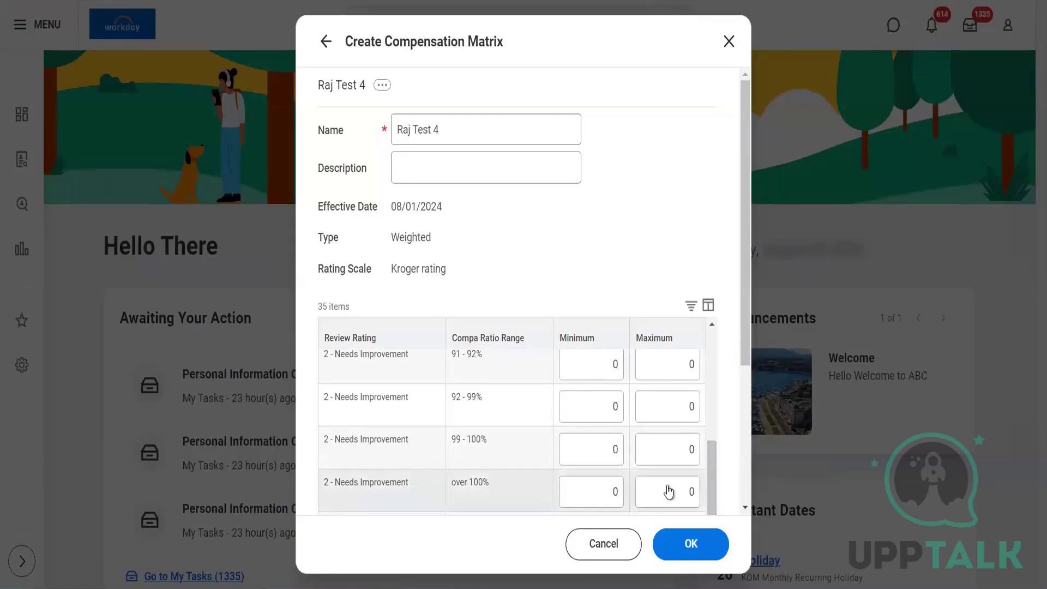
pyautogui.scroll(-1, 743, 352)
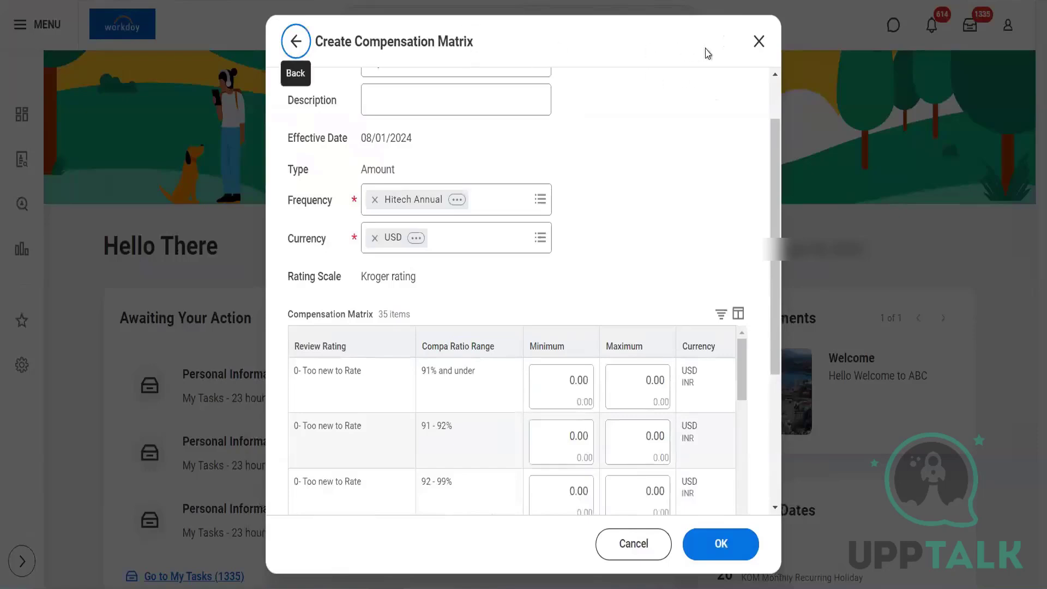
# Close the amount matrix's dialog and start creating a Total Value Compensation Matrix effective 08/01/2024.
pyautogui.click(759, 42)
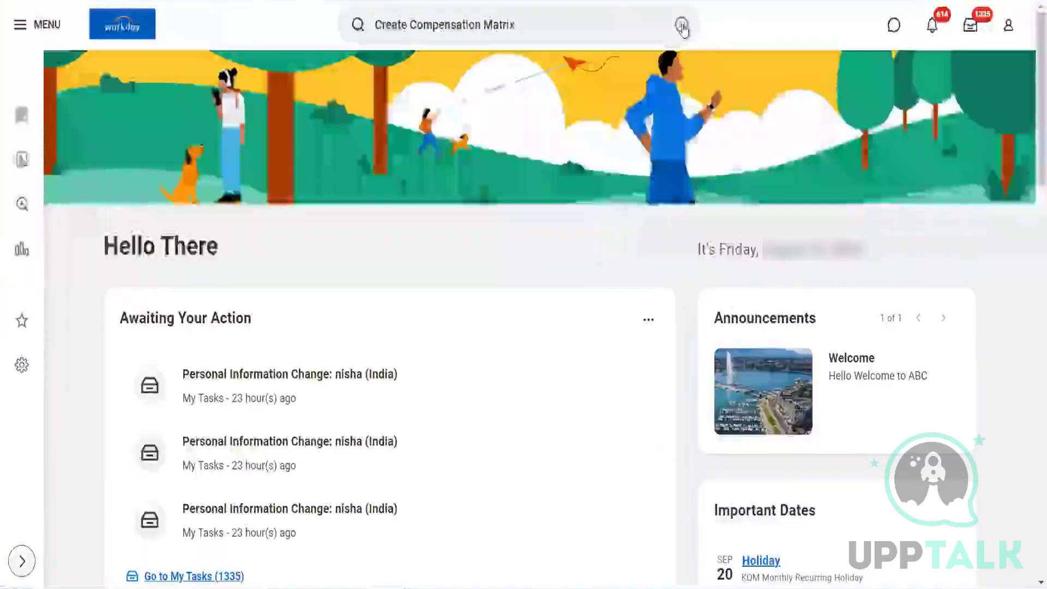
pyautogui.click(681, 25)
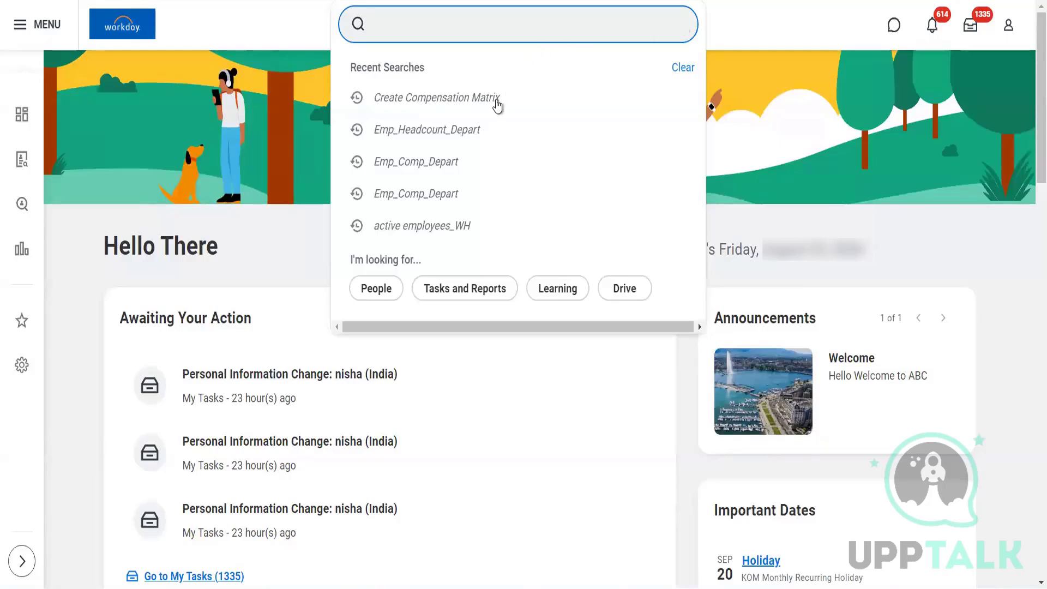
pyautogui.click(497, 102)
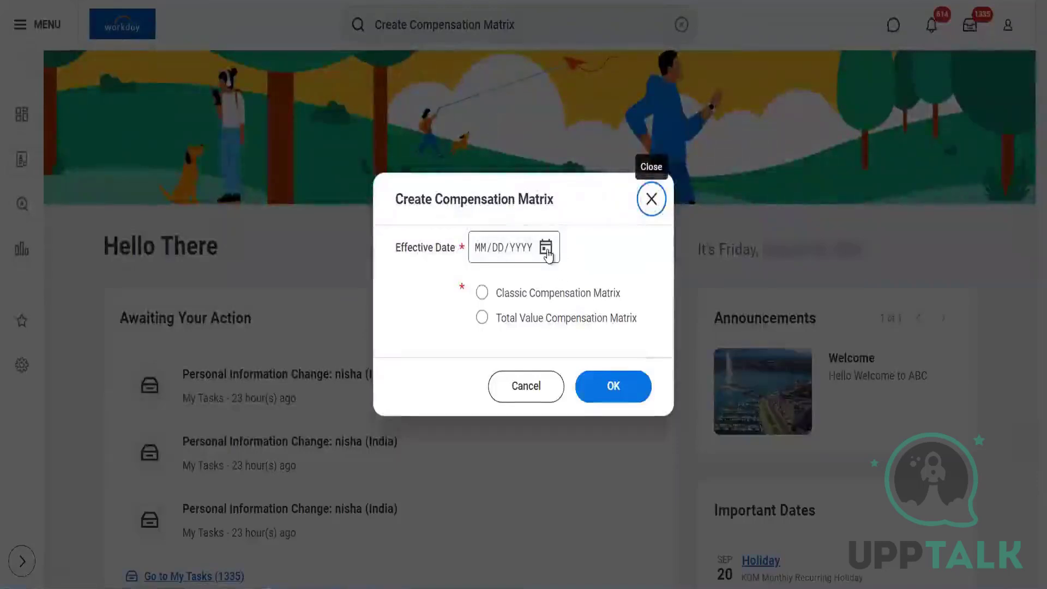
pyautogui.click(545, 247)
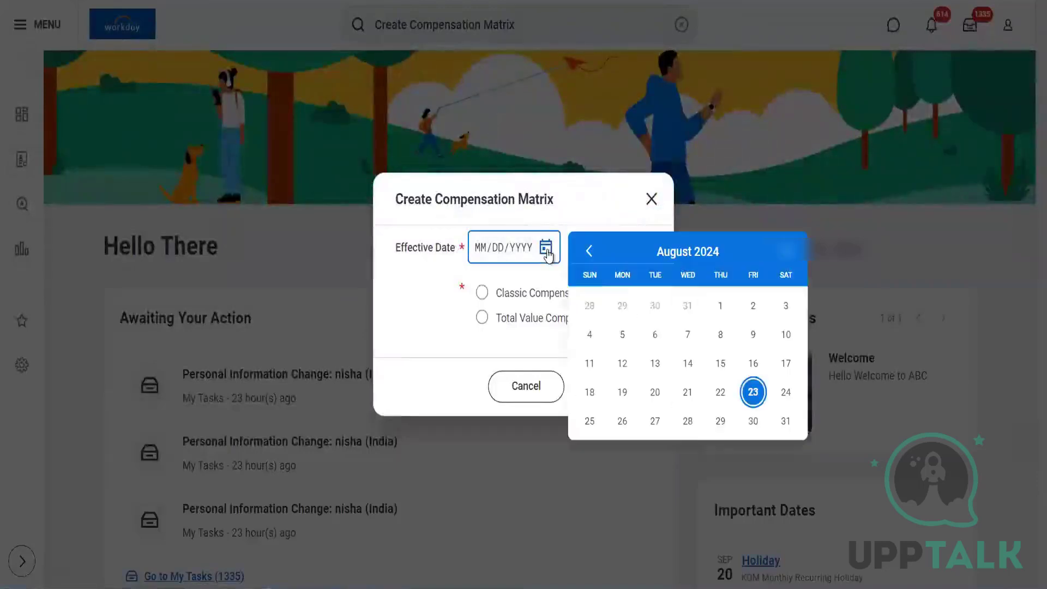
pyautogui.click(720, 304)
pyautogui.click(481, 317)
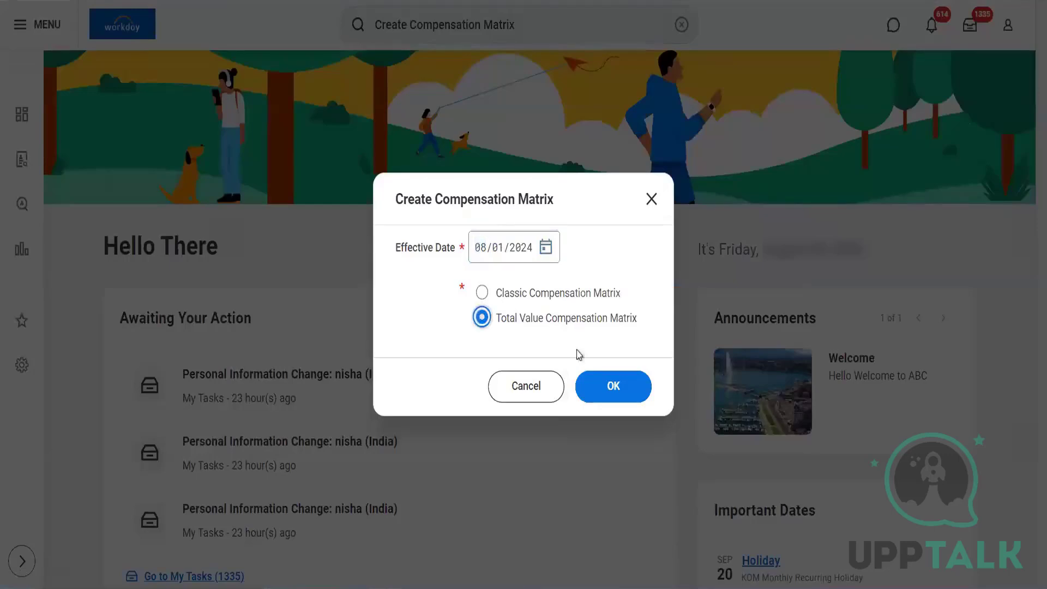
pyautogui.click(639, 394)
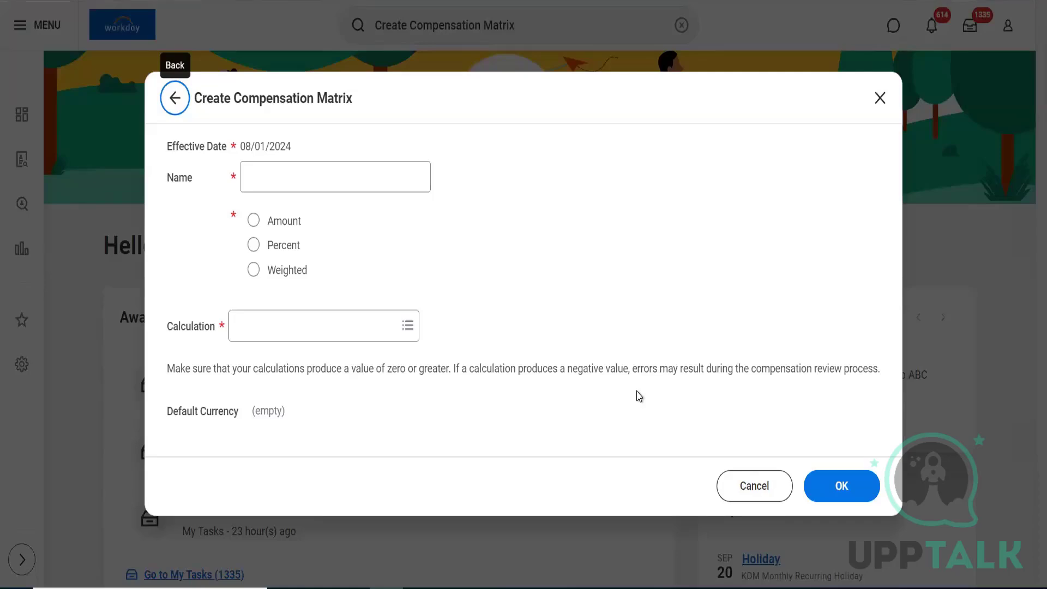
# Name the total value matrix with the tester's first name followed by "Test 5" and set its type to Amount.
pyautogui.click(329, 179)
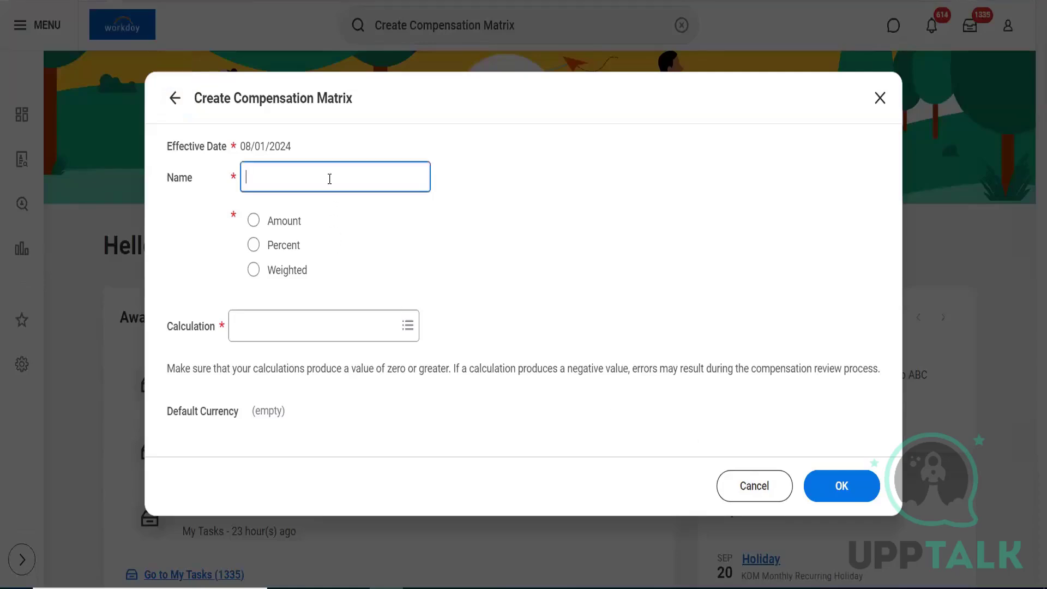
pyautogui.write('Raj Test 4')
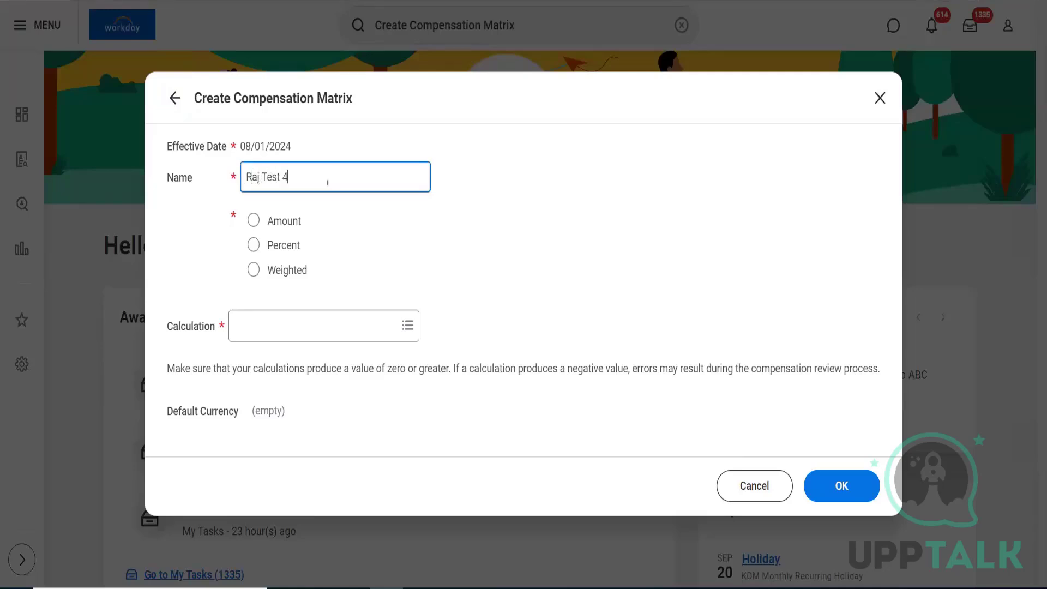
pyautogui.click(268, 221)
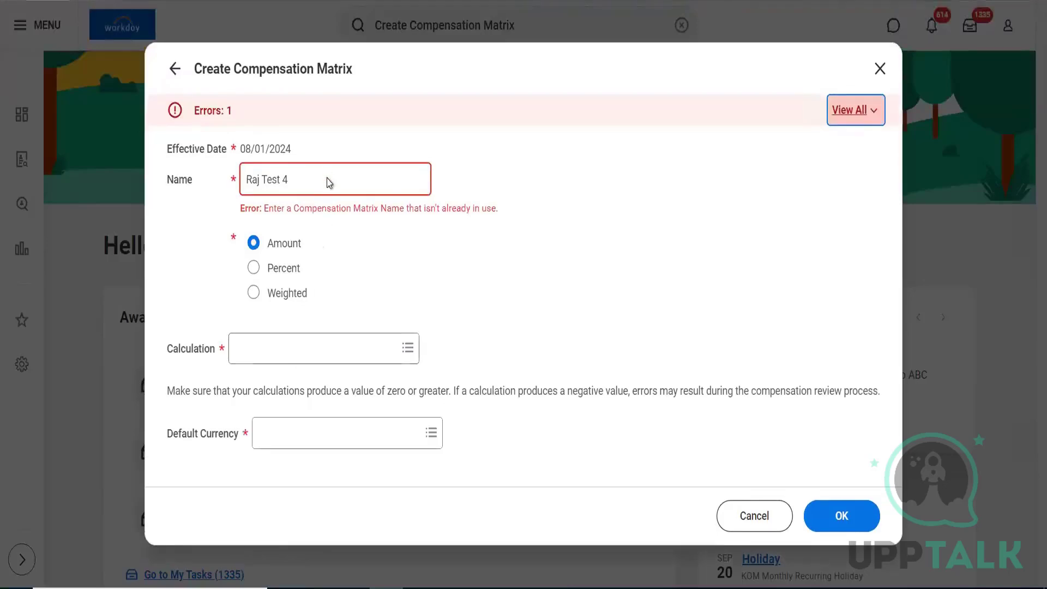
pyautogui.click(325, 169)
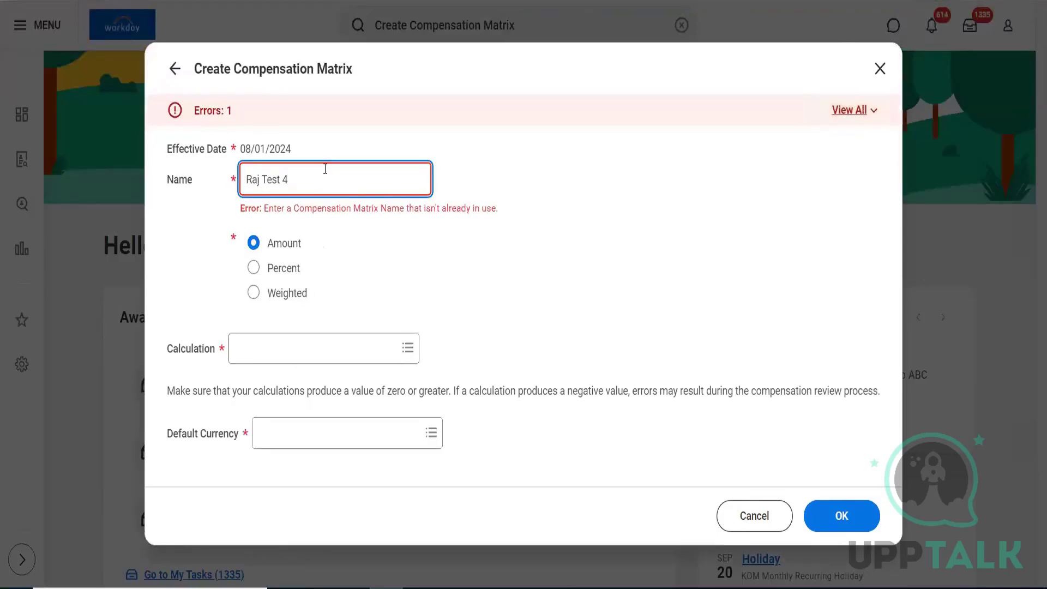
pyautogui.press('BackSpace')
pyautogui.write('4')
pyautogui.press('BackSpace')
pyautogui.write('5')
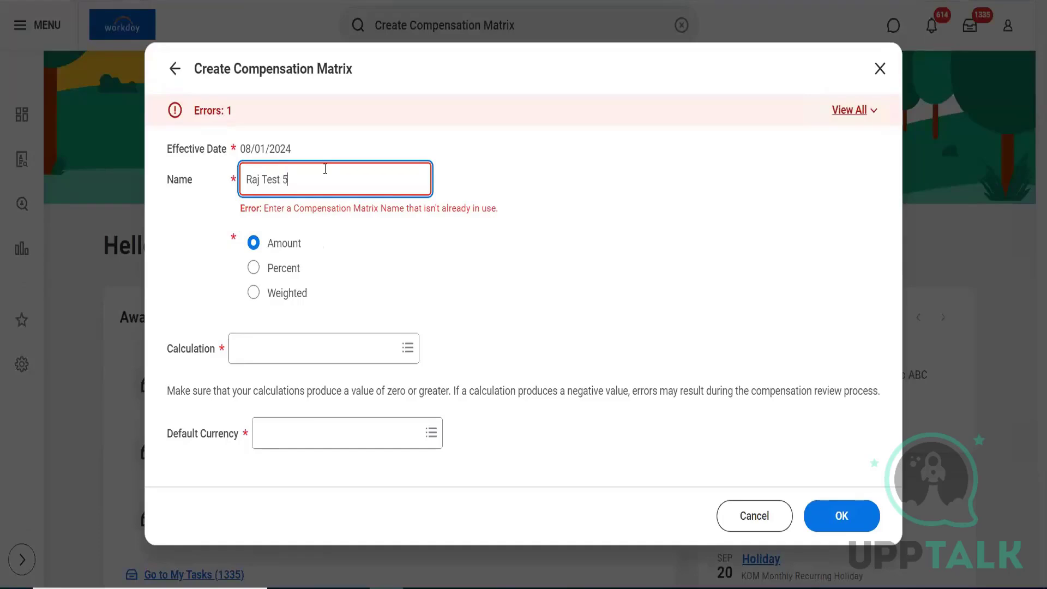
# Browse the full list of compensation calculations available for the total value matrix's Calculation field.
pyautogui.click(334, 357)
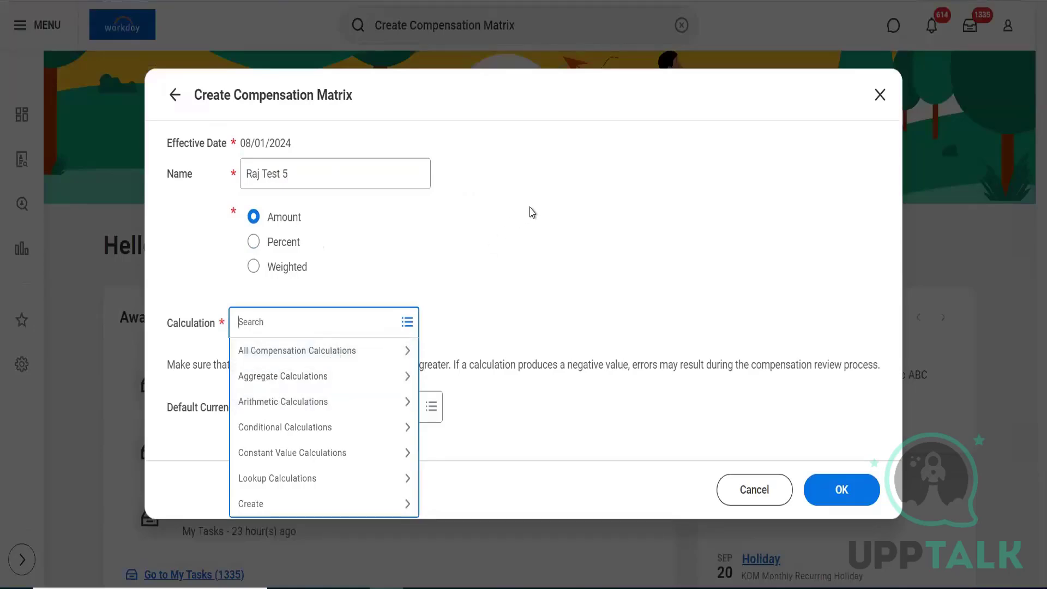
pyautogui.click(527, 265)
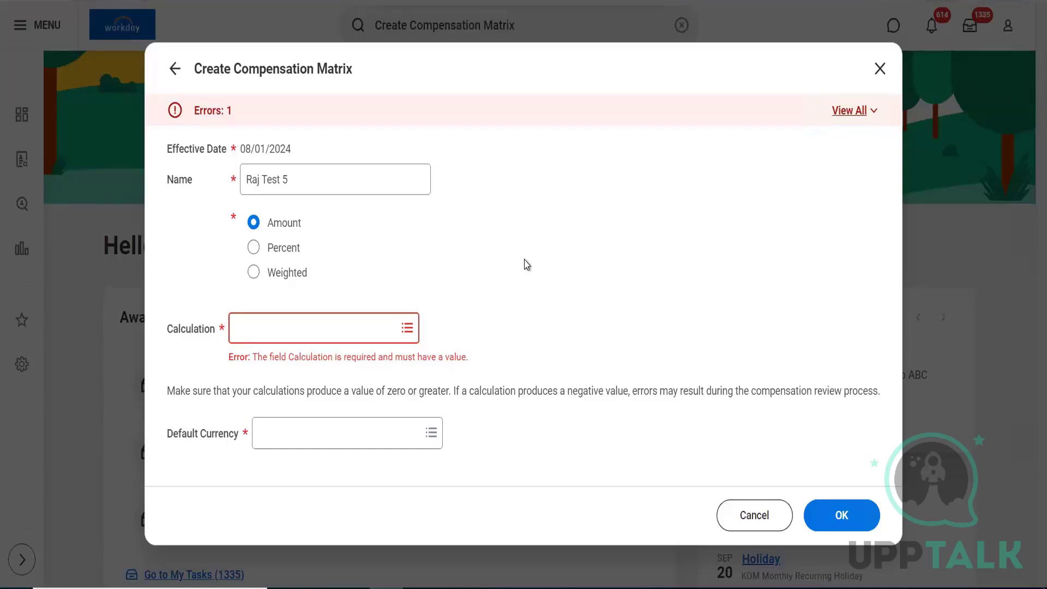
pyautogui.click(312, 326)
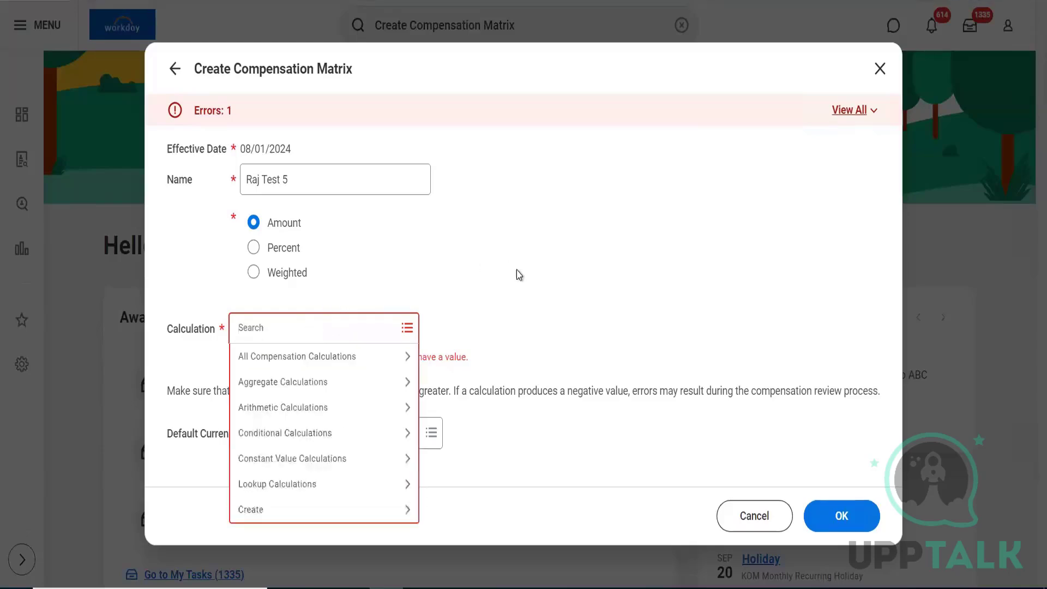
pyautogui.click(380, 363)
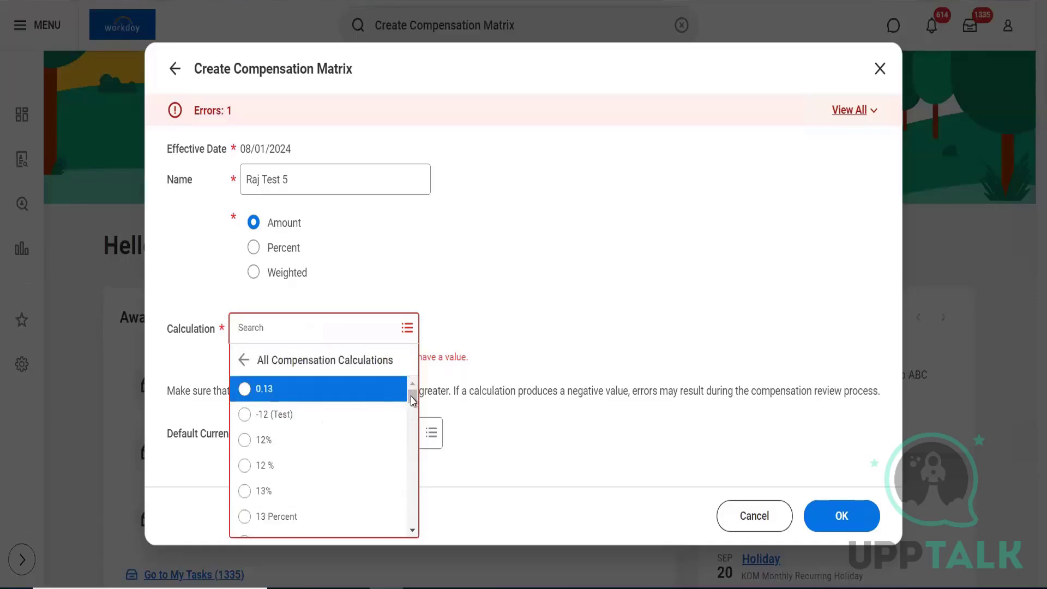
pyautogui.scroll(-2, 412, 413)
pyautogui.scroll(-5, 413, 415)
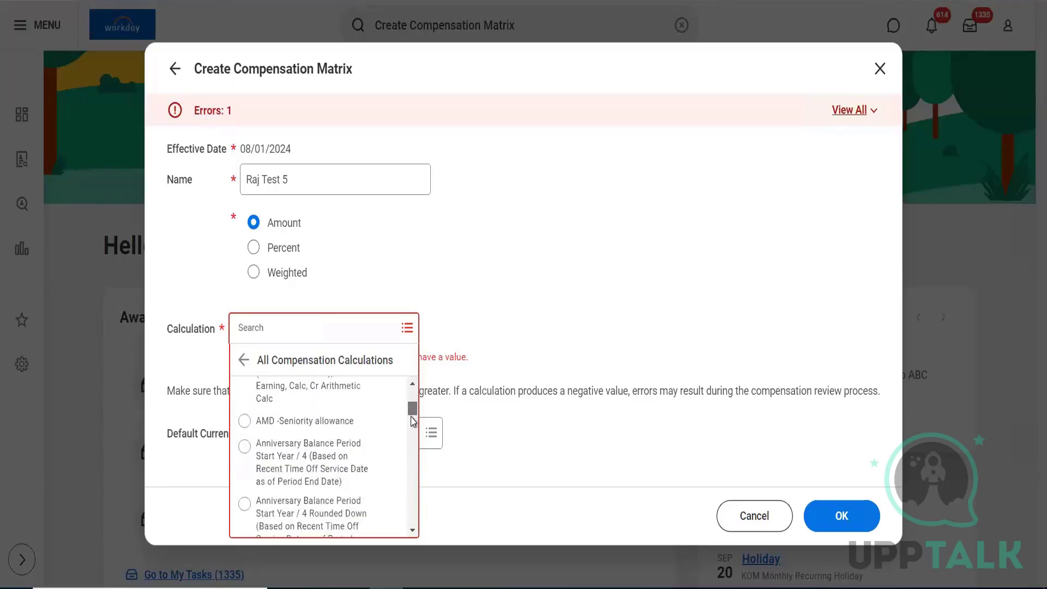
pyautogui.scroll(-3, 413, 419)
pyautogui.scroll(-5, 412, 424)
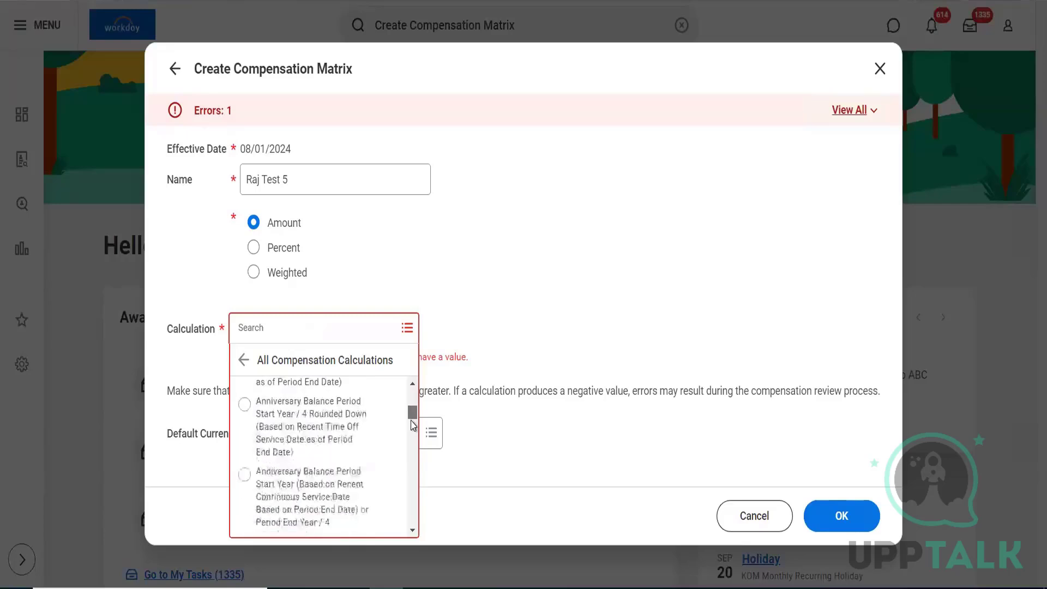
# Search the calculations for "lum sump" and open the Severance - Lump Sum result in a new tab.
pyautogui.click(290, 336)
pyautogui.write('lu')
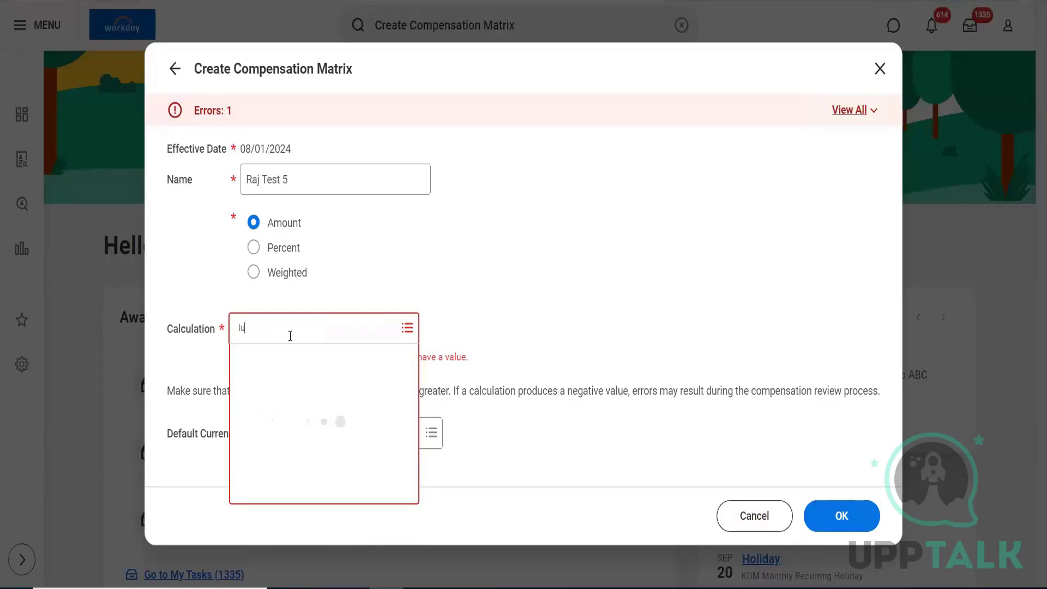
pyautogui.write('m sump')
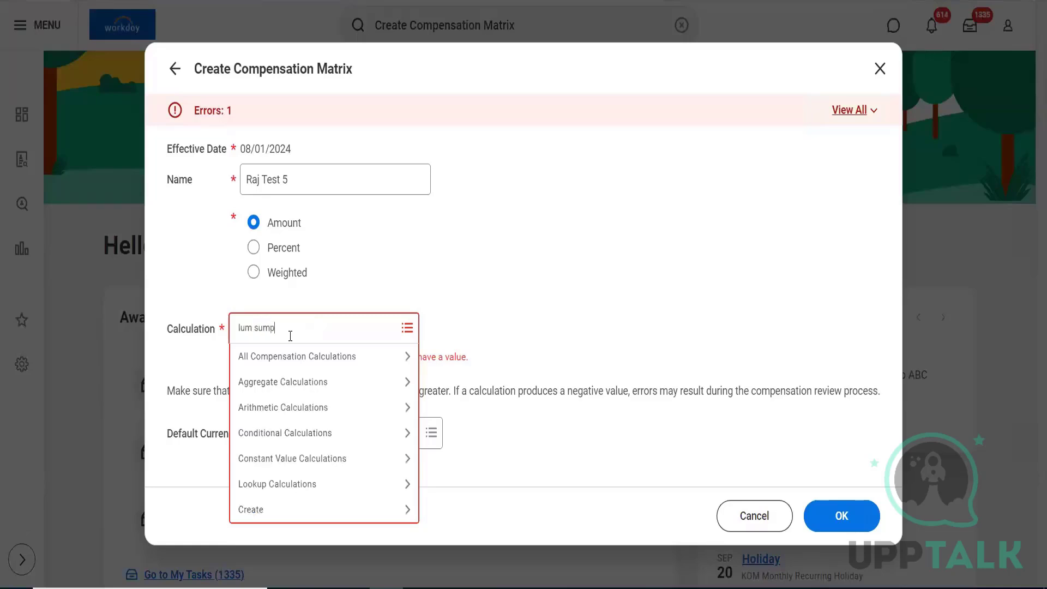
pyautogui.press('Return')
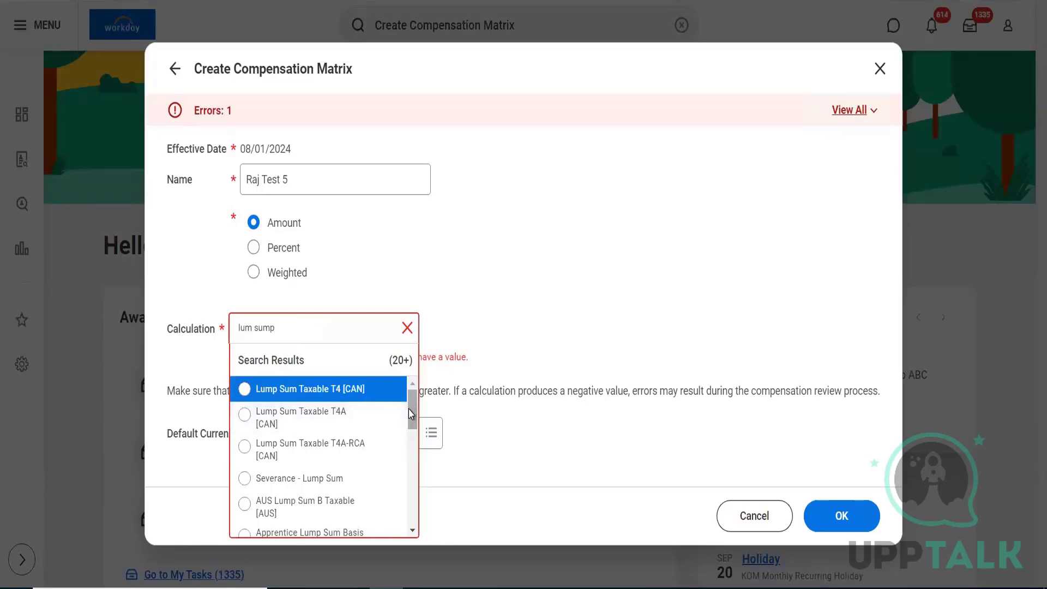
pyautogui.moveTo(389, 481)
pyautogui.moveTo(411, 414); pyautogui.dragTo(411, 436)
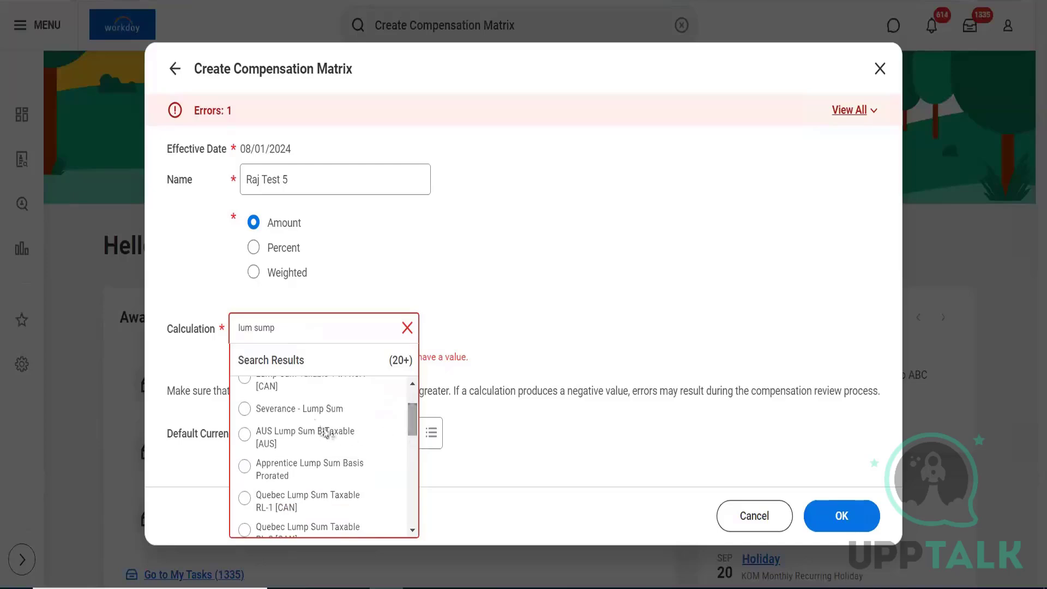
pyautogui.rightClick(307, 412)
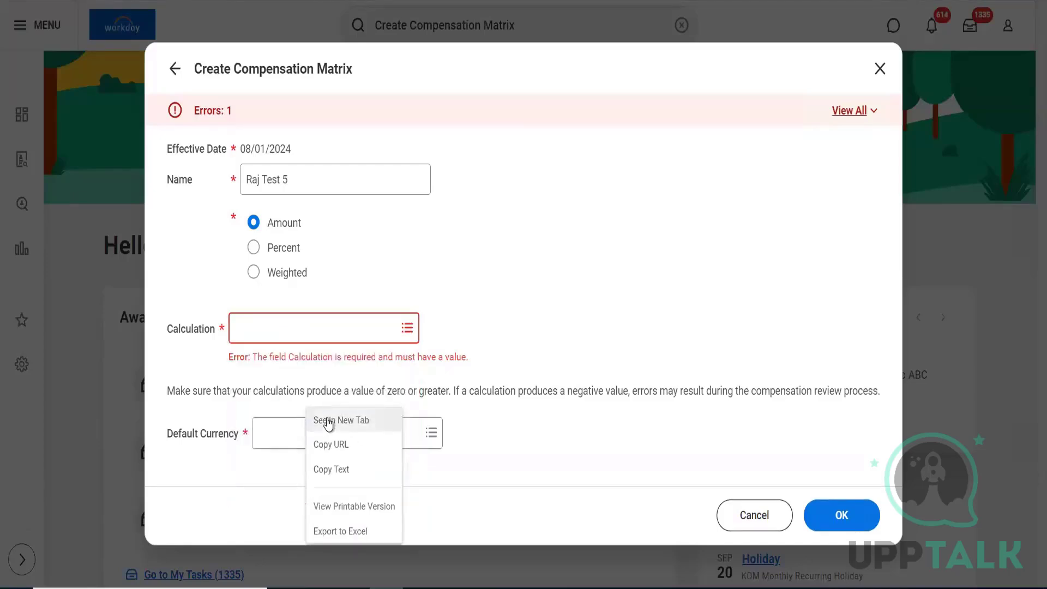
pyautogui.click(328, 421)
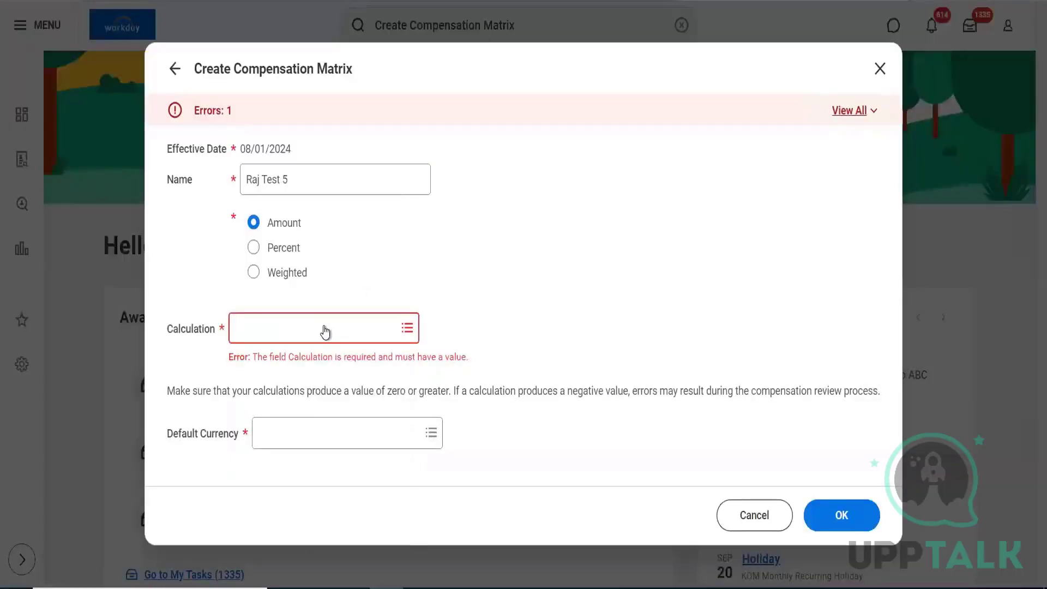
# Search the calculations for "lum sum" and open Lump Sum Taxable T4A [CAN] in a new tab.
pyautogui.click(313, 329)
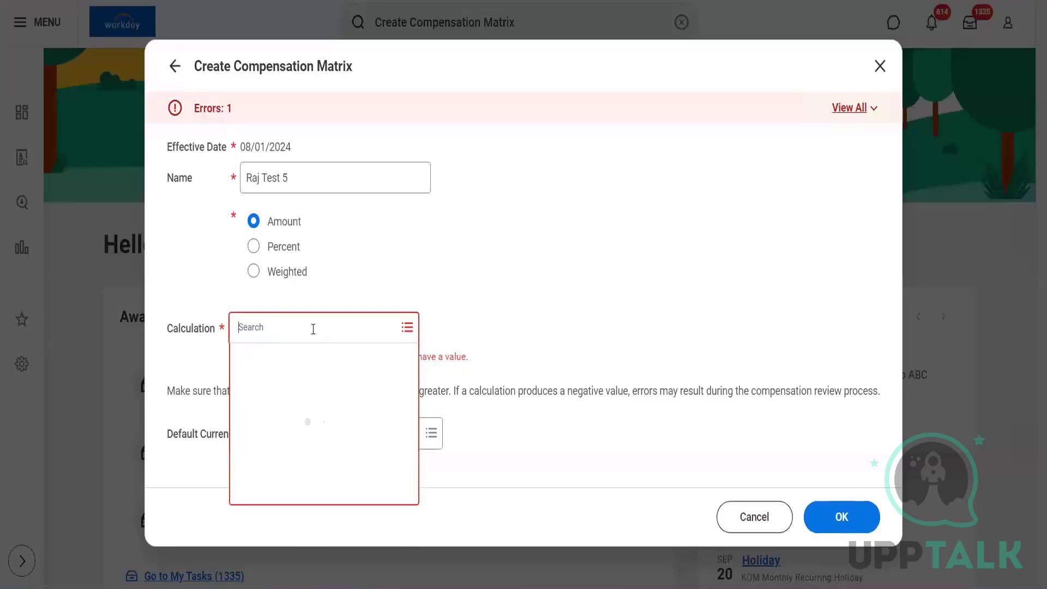
pyautogui.write('lum sum')
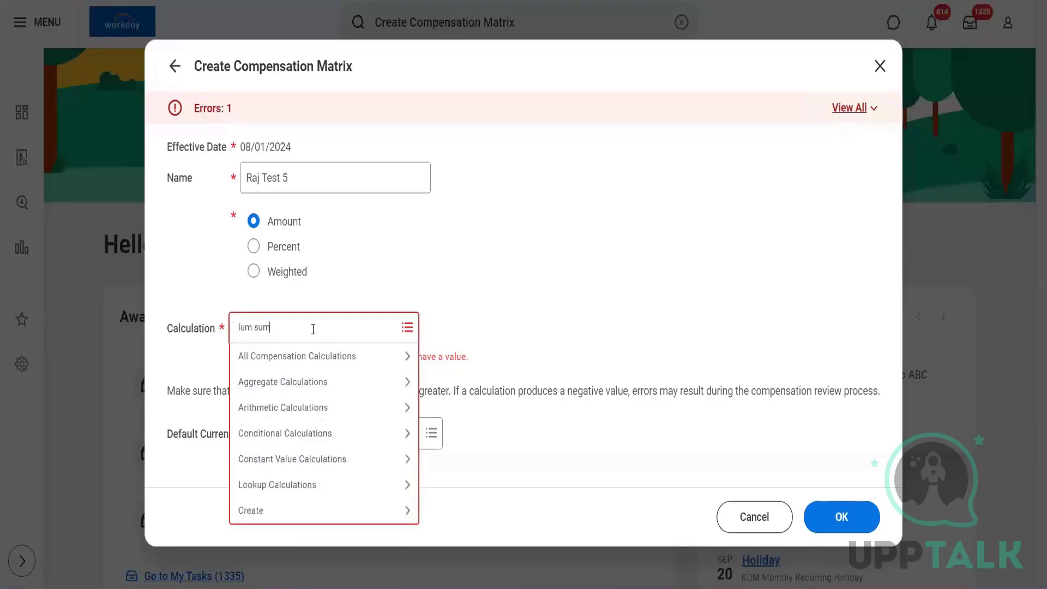
pyautogui.press('Return')
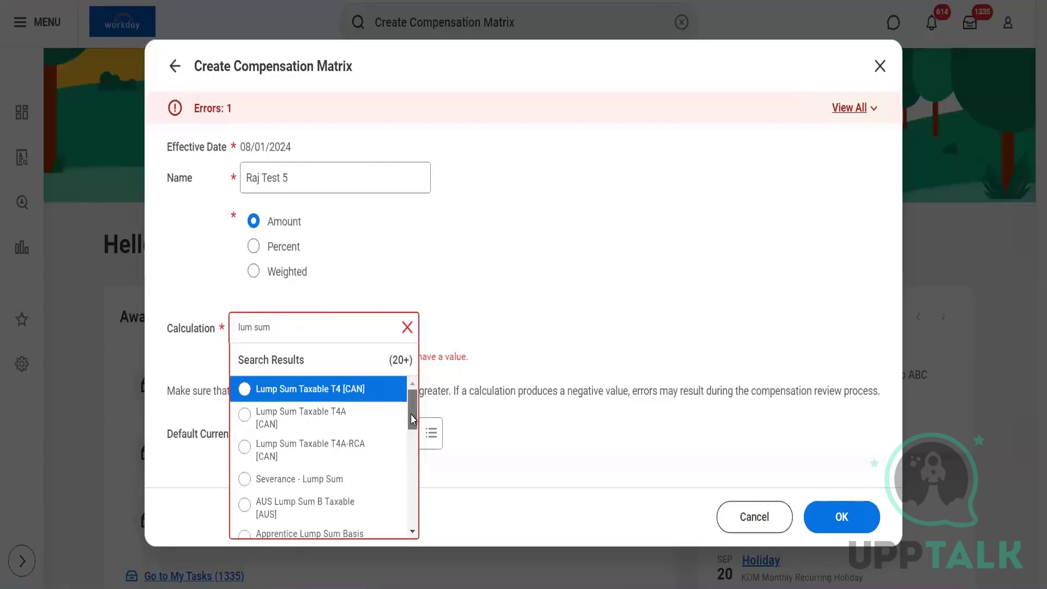
pyautogui.moveTo(412, 420)
pyautogui.mouseDown()
pyautogui.moveTo(413, 442)
pyautogui.moveTo(412, 420)
pyautogui.mouseUp()
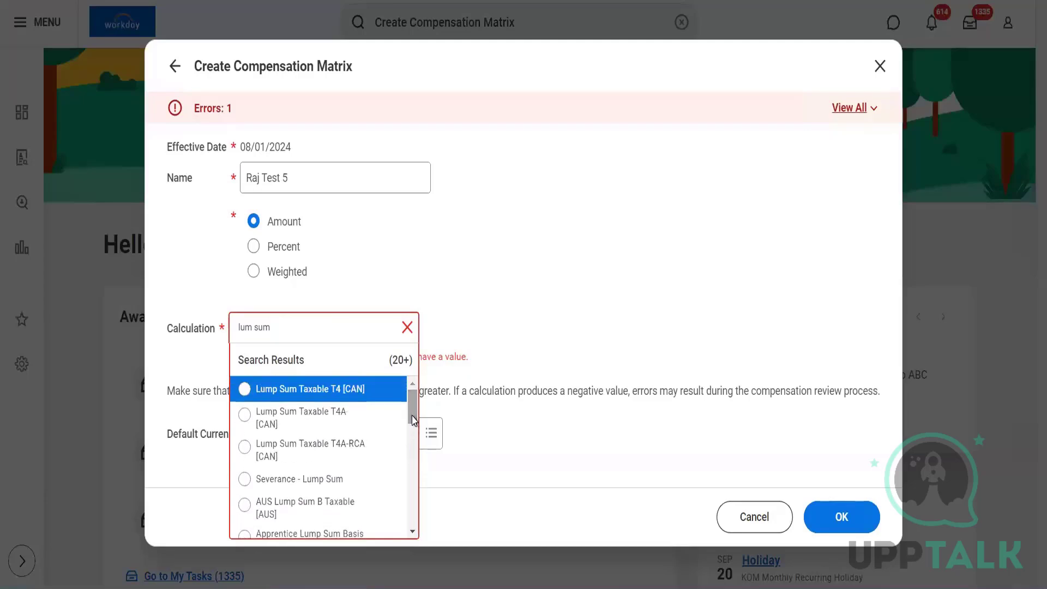
pyautogui.rightClick(319, 423)
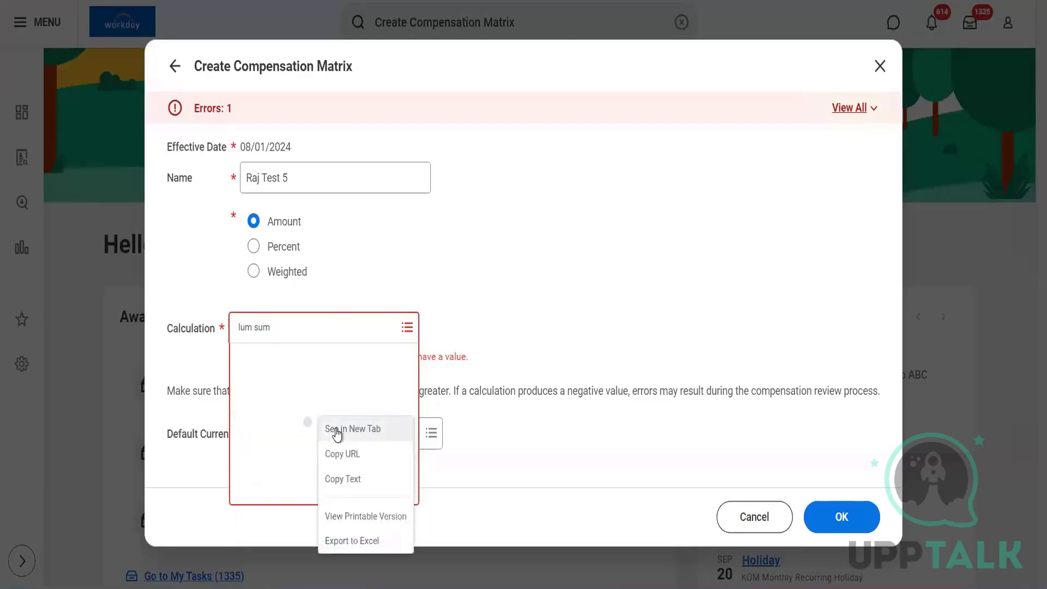
pyautogui.click(493, 192)
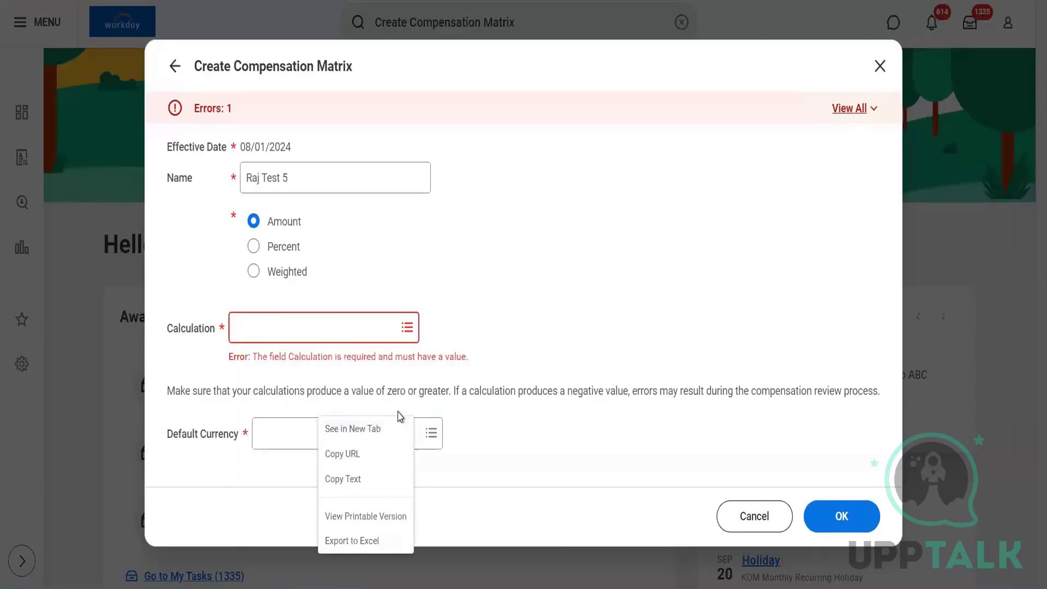
pyautogui.click(370, 435)
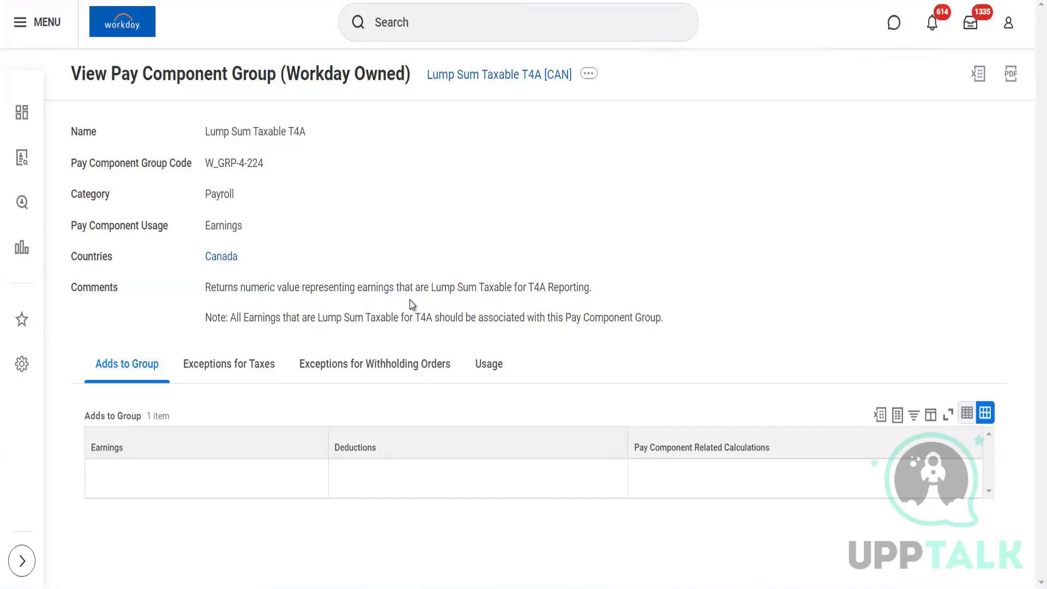
# Review the Lump Sum Taxable T4A group's tax exceptions, withholding order exceptions and usage.
pyautogui.click(234, 375)
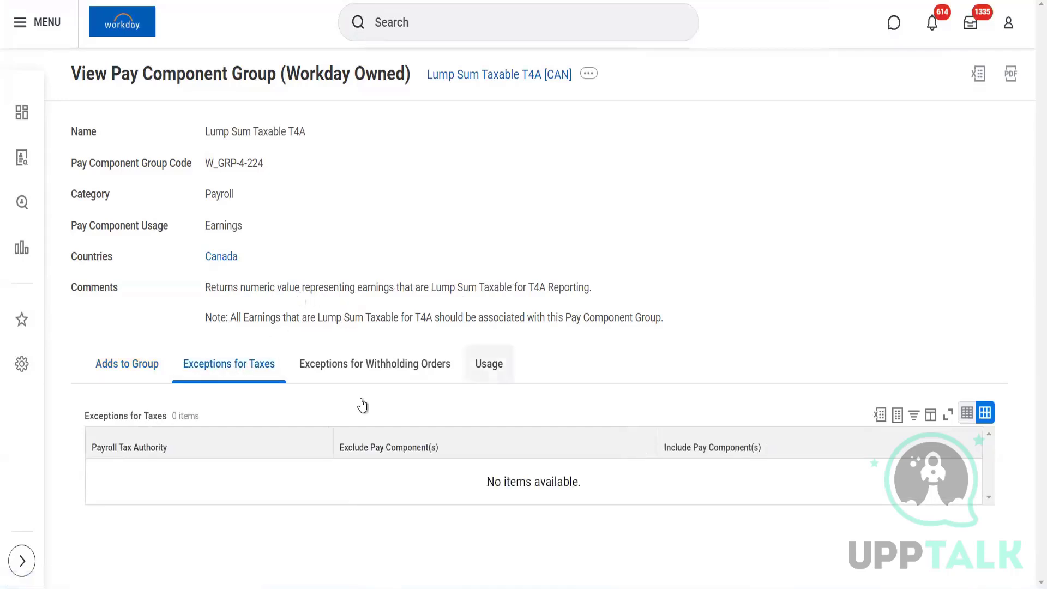
pyautogui.click(334, 376)
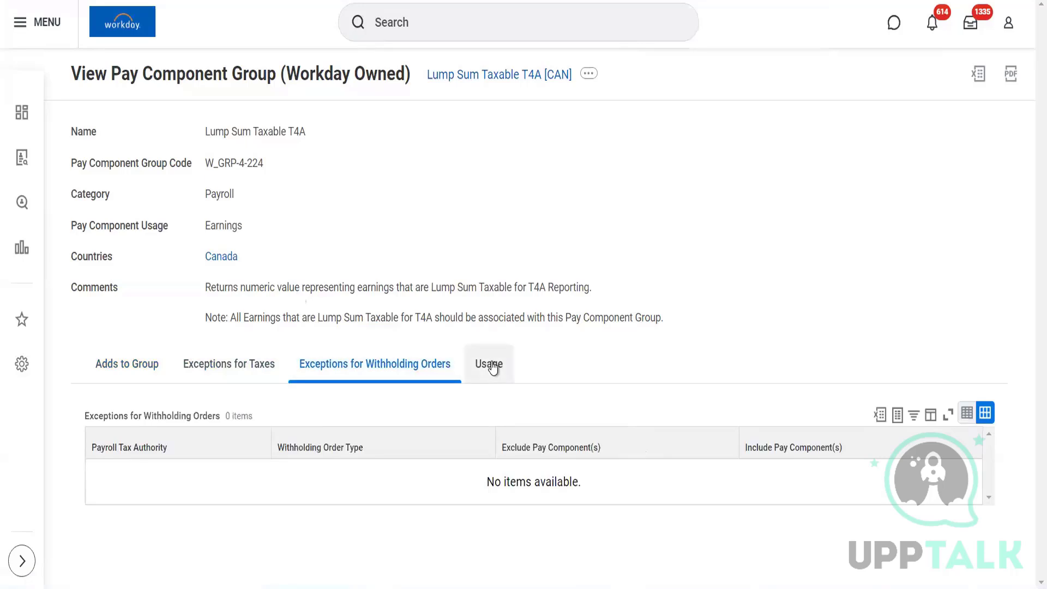
pyautogui.click(492, 366)
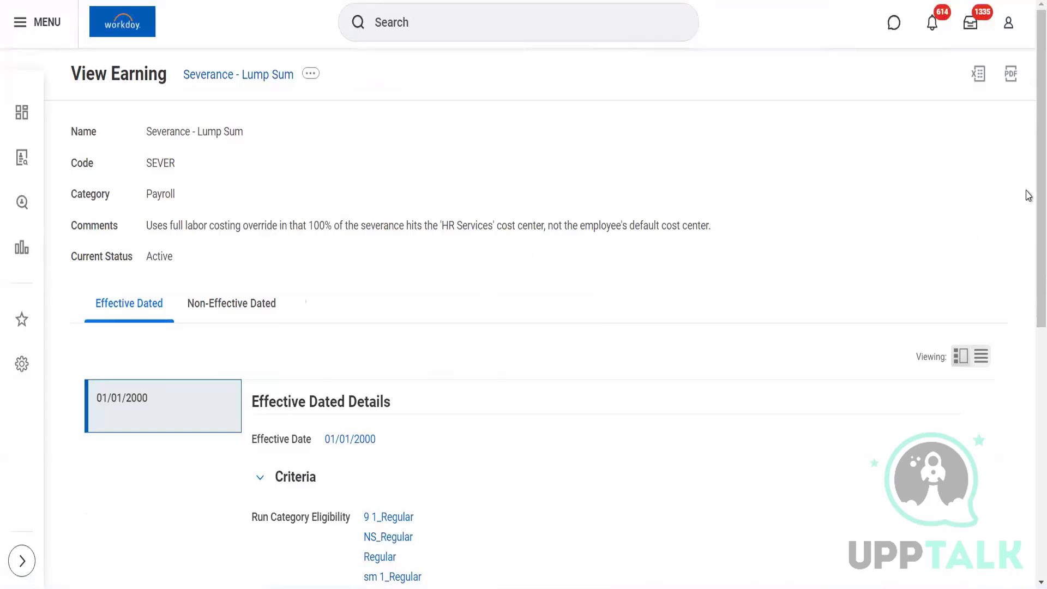
# Examine the Severance - Lump Sum earning's eligibility criteria, calculation details and compensation element, and return to the matrix setup.
pyautogui.scroll(-3, 1028, 197)
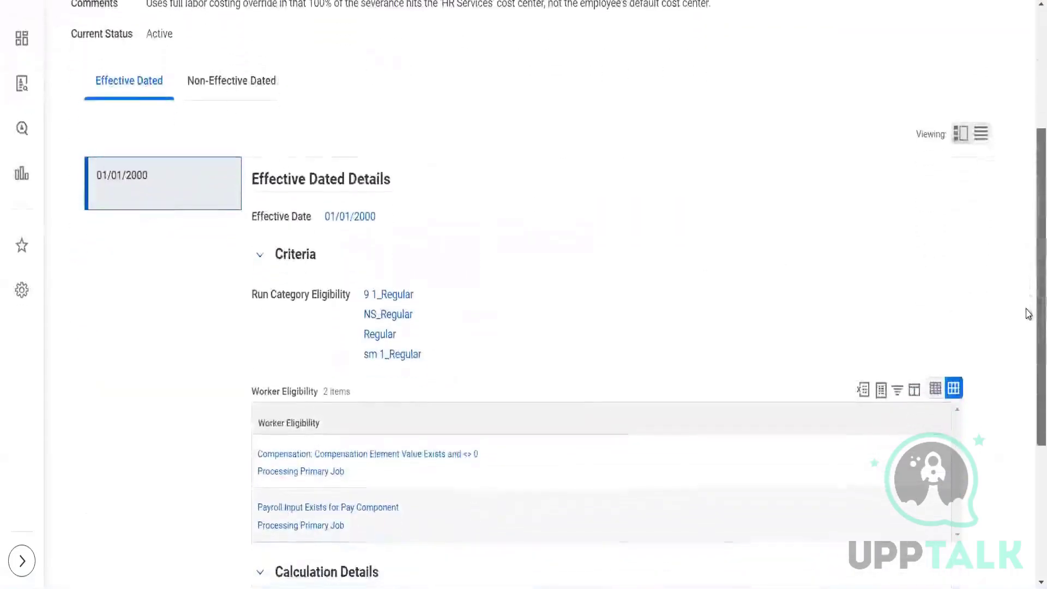
pyautogui.scroll(-2, 1029, 327)
pyautogui.scroll(-2, 1029, 352)
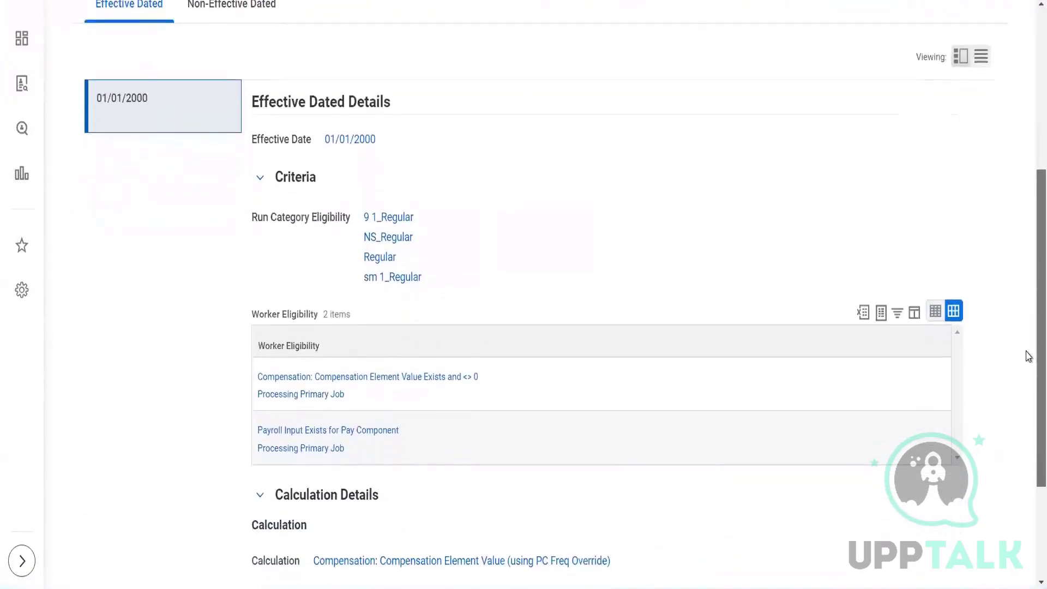
pyautogui.scroll(4, 1028, 283)
pyautogui.scroll(2, 1028, 220)
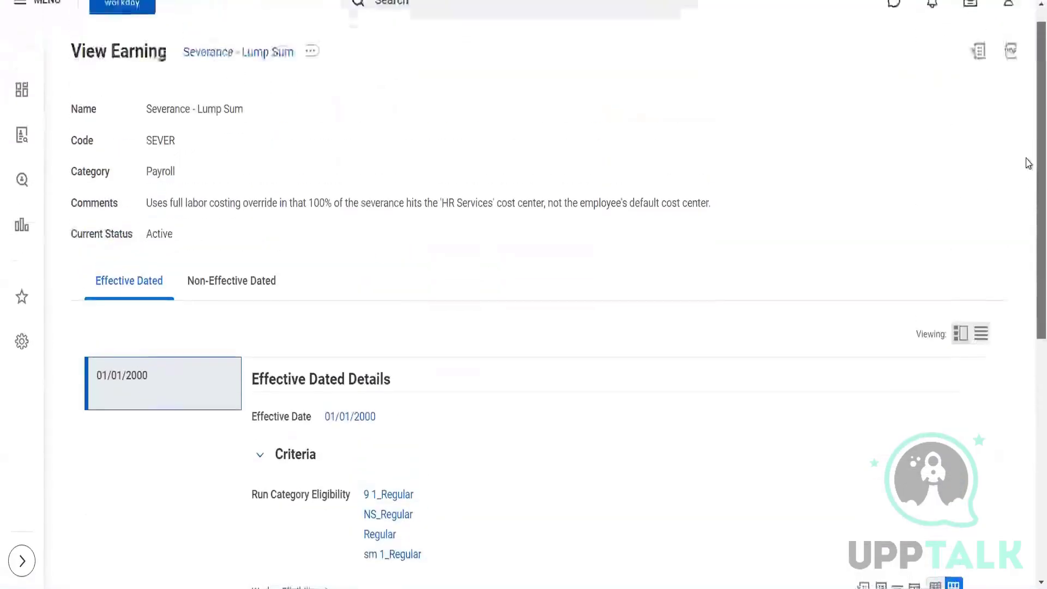
pyautogui.scroll(-3, 1029, 225)
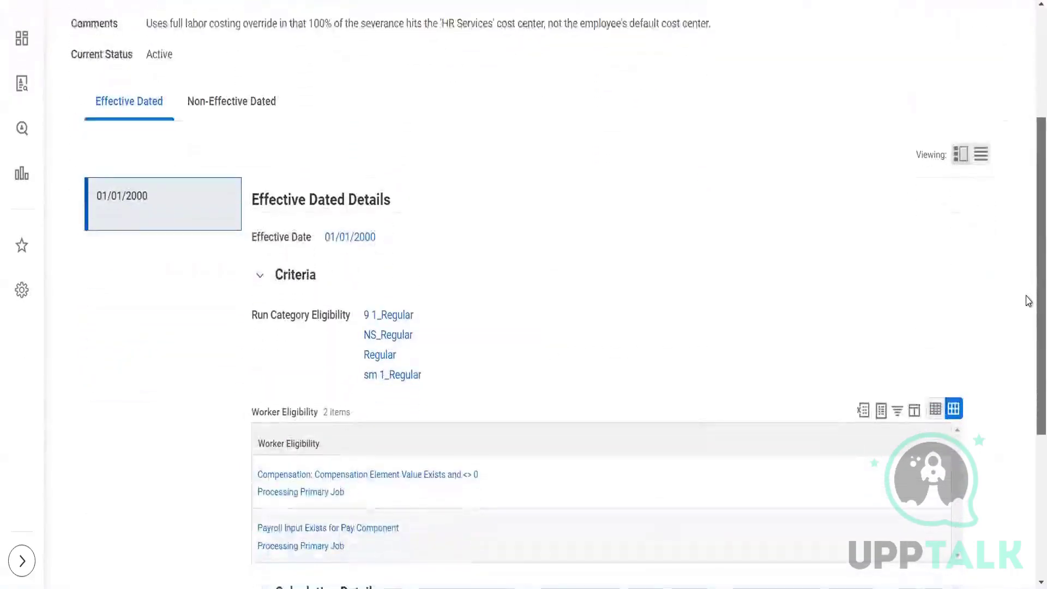
pyautogui.scroll(-2, 1027, 327)
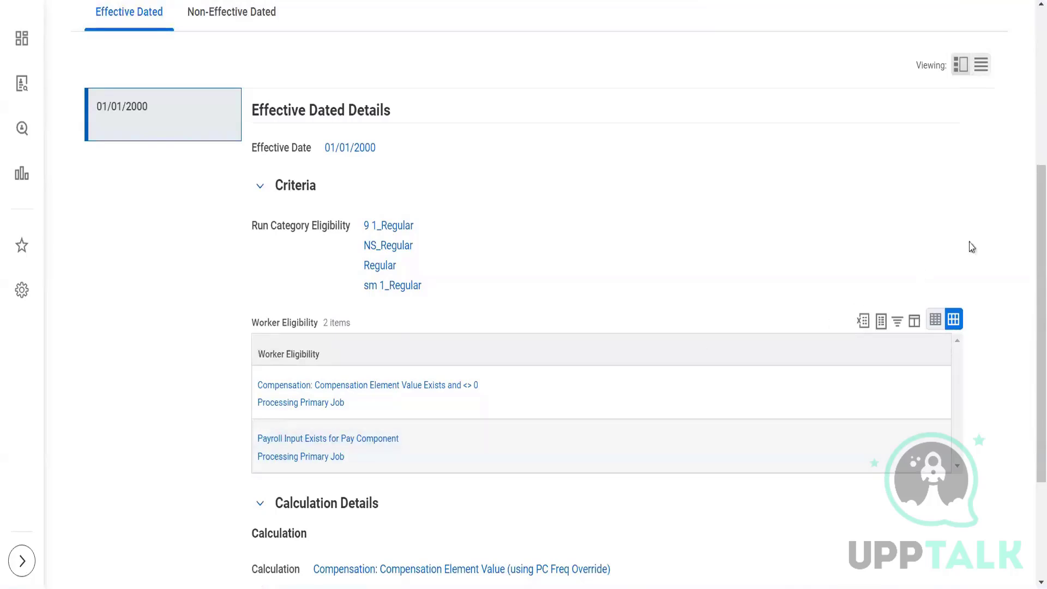
pyautogui.scroll(-3, 1028, 222)
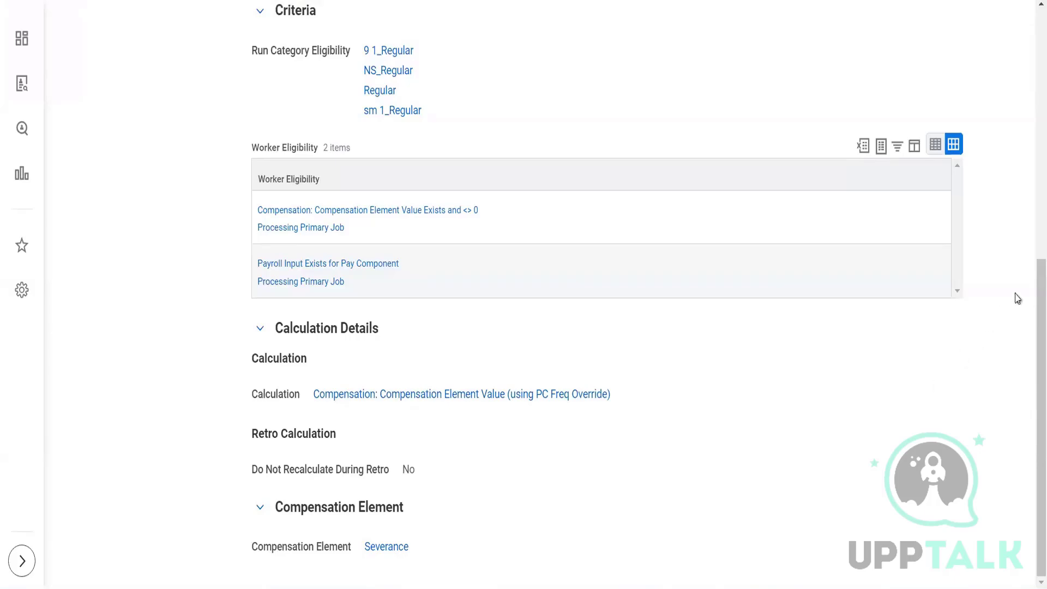
pyautogui.scroll(10, 1028, 286)
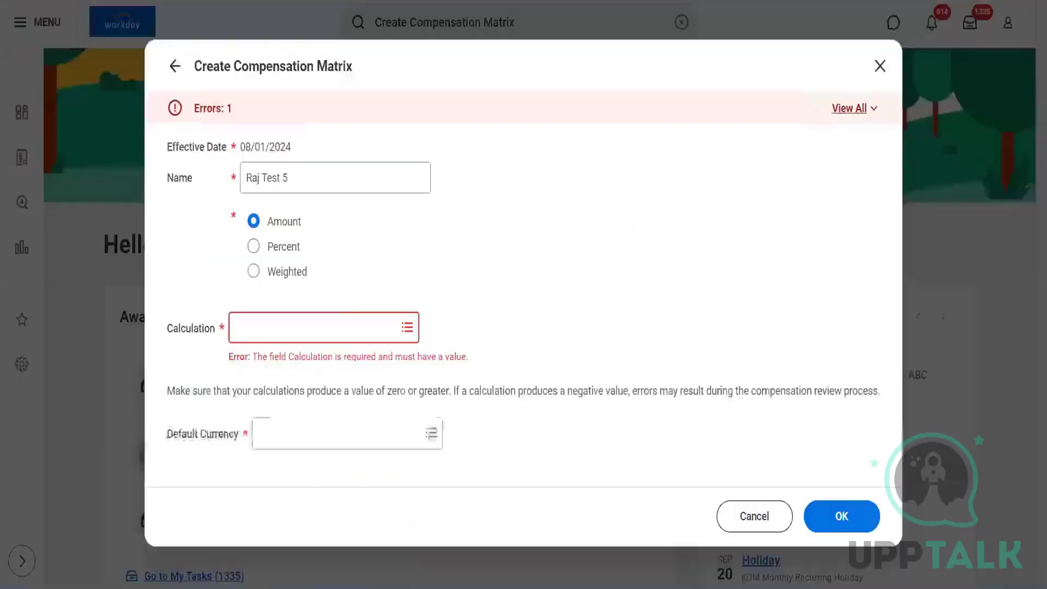
# Browse the conditional calculations and the constant value calculations offered for the matrix's Calculation field.
pyautogui.click(320, 324)
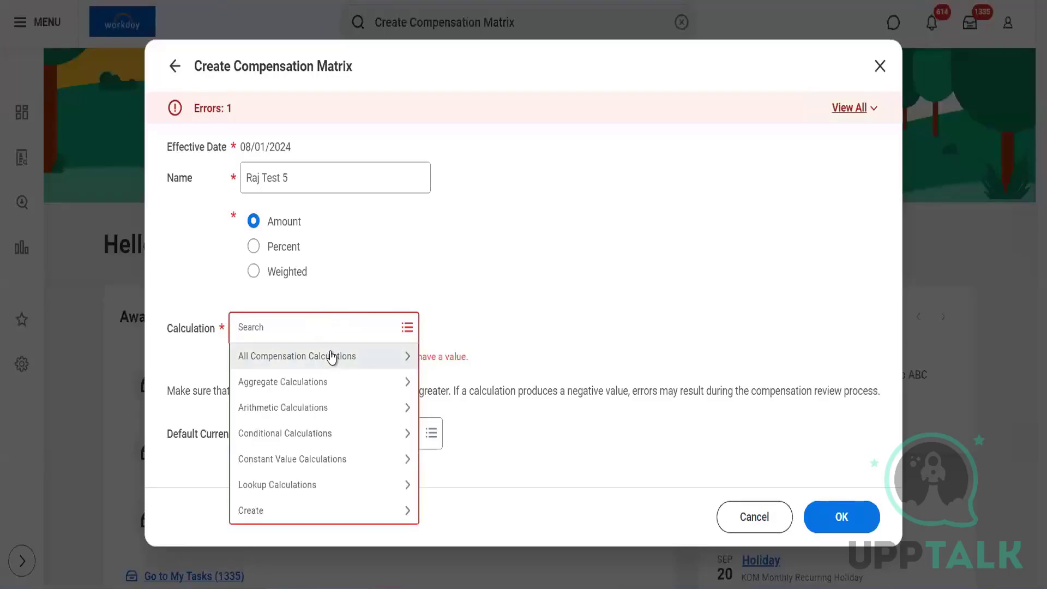
pyautogui.click(346, 435)
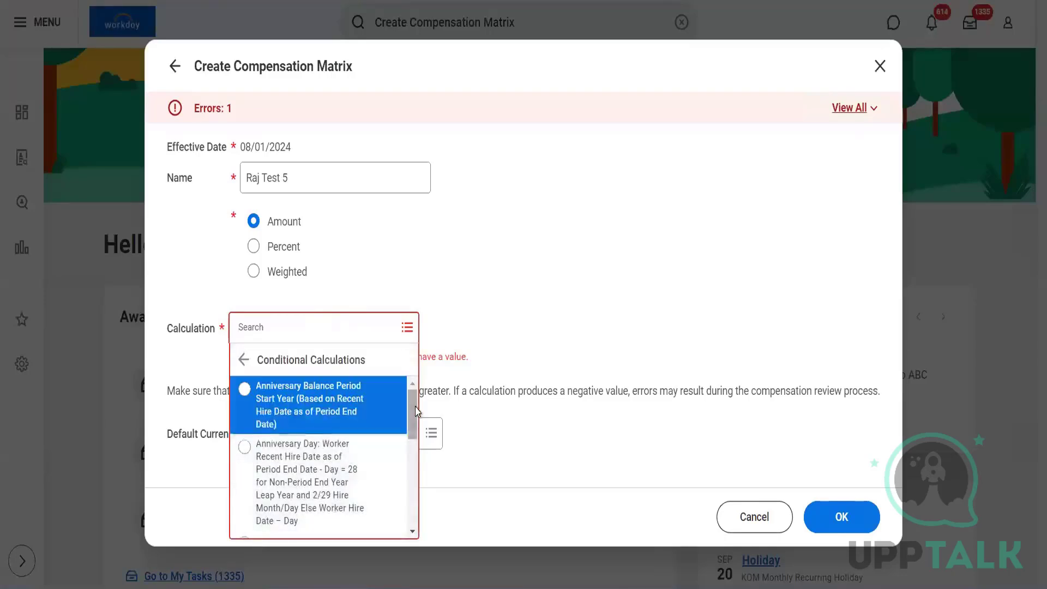
pyautogui.moveTo(412, 411); pyautogui.dragTo(417, 455)
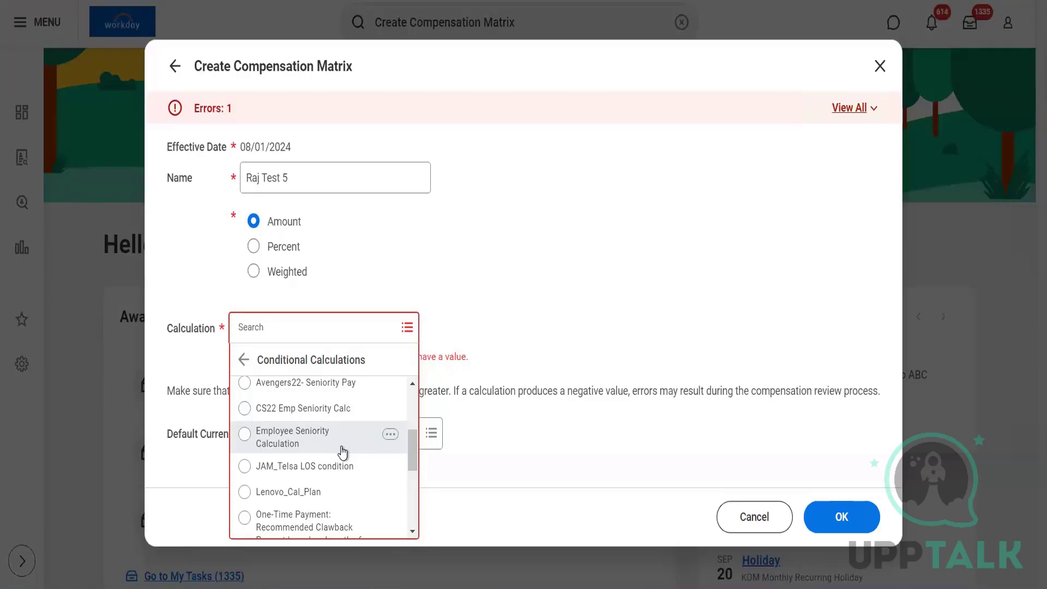
pyautogui.moveTo(415, 439); pyautogui.dragTo(386, 456)
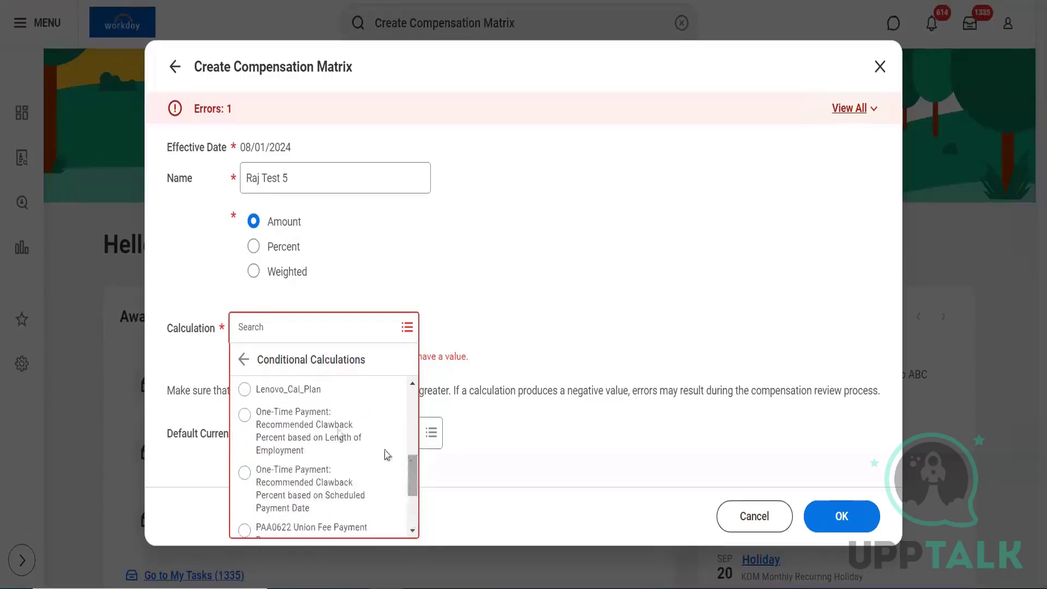
pyautogui.click(243, 359)
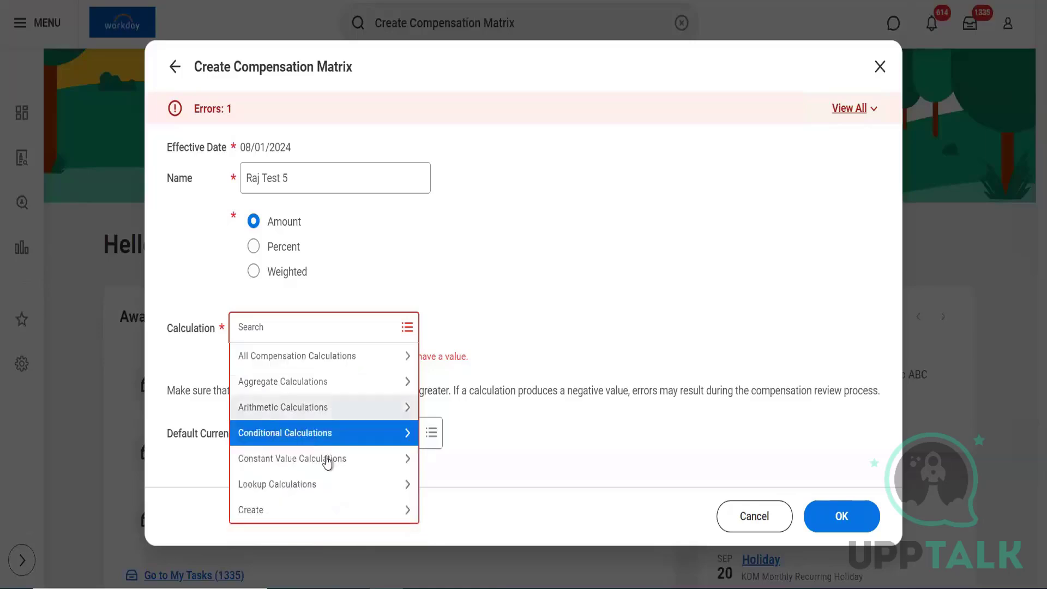
pyautogui.click(330, 467)
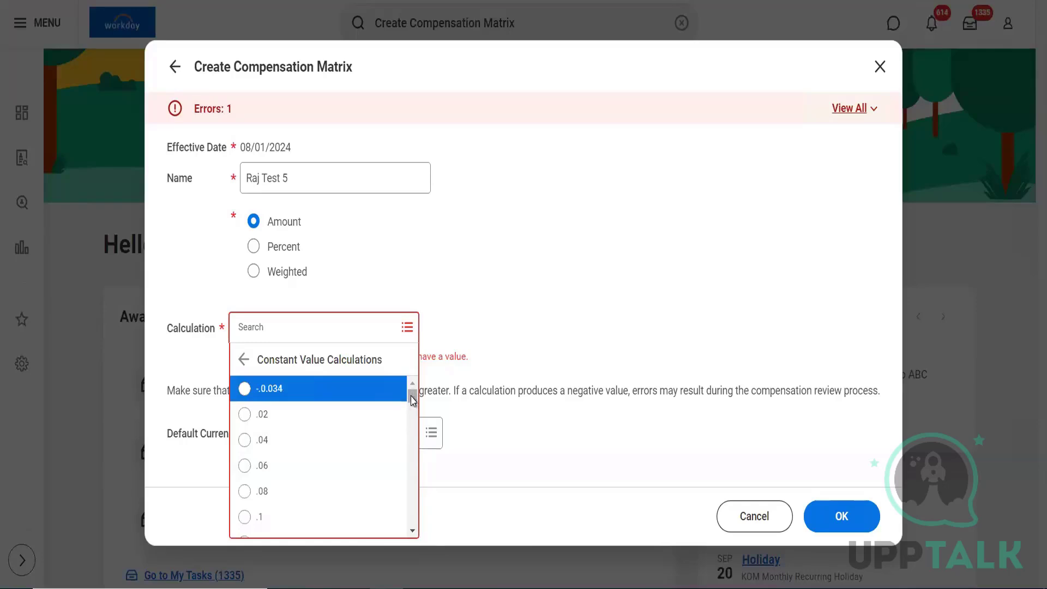
pyautogui.moveTo(411, 394); pyautogui.dragTo(415, 515)
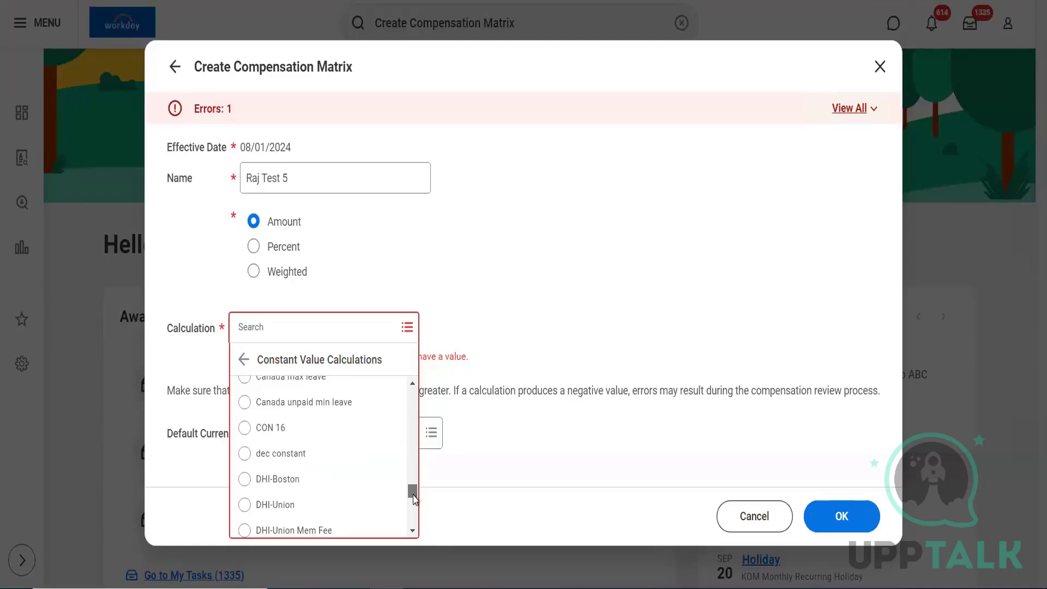
pyautogui.moveTo(414, 498); pyautogui.dragTo(414, 501)
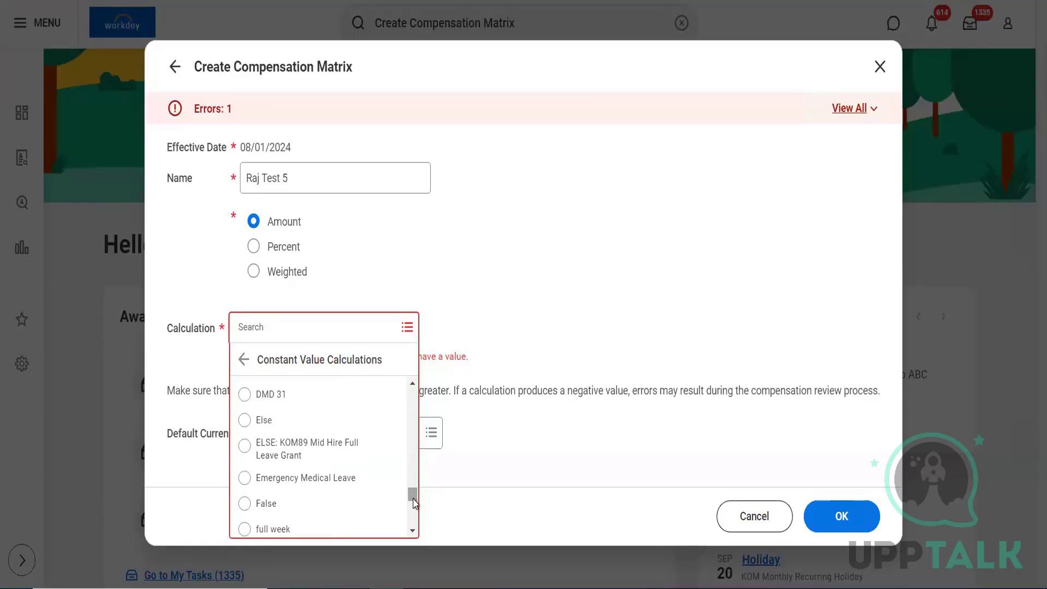
pyautogui.moveTo(413, 503); pyautogui.dragTo(414, 514)
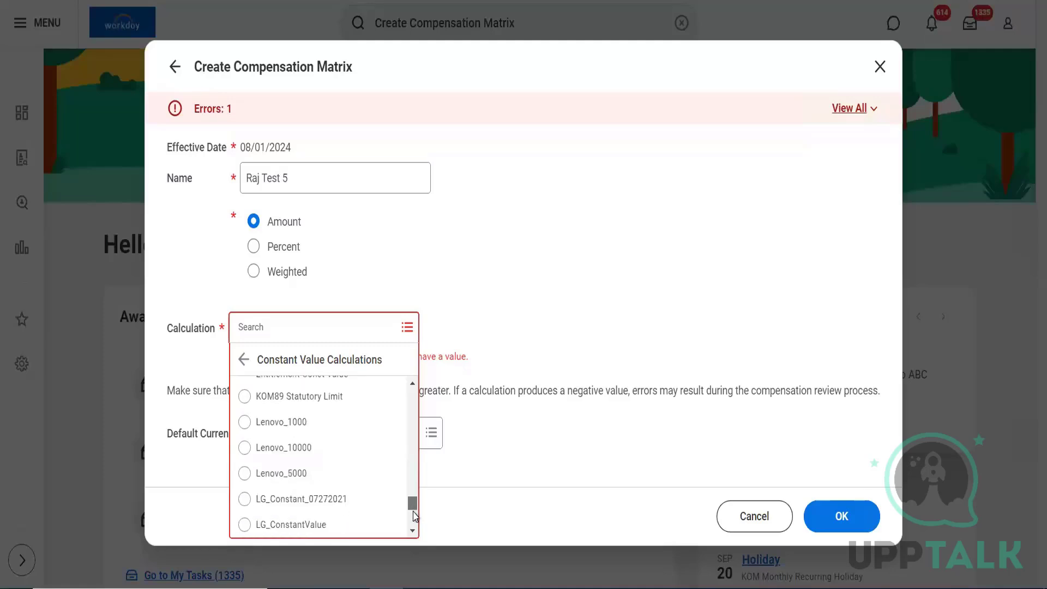
pyautogui.click(243, 361)
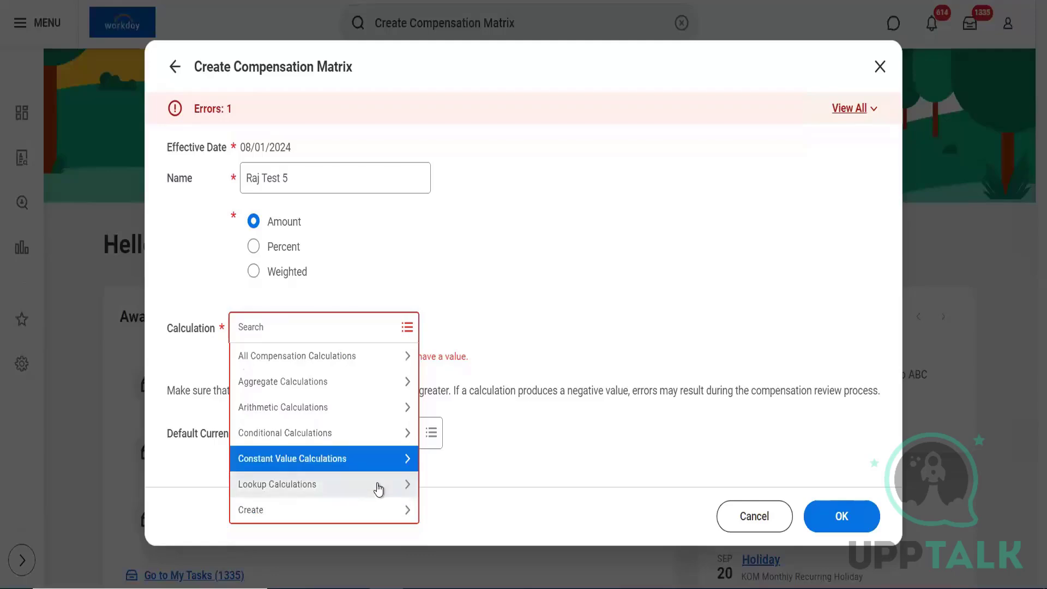
# Browse the arithmetic, aggregate and lookup calculations offered for the matrix's Calculation field.
pyautogui.click(381, 404)
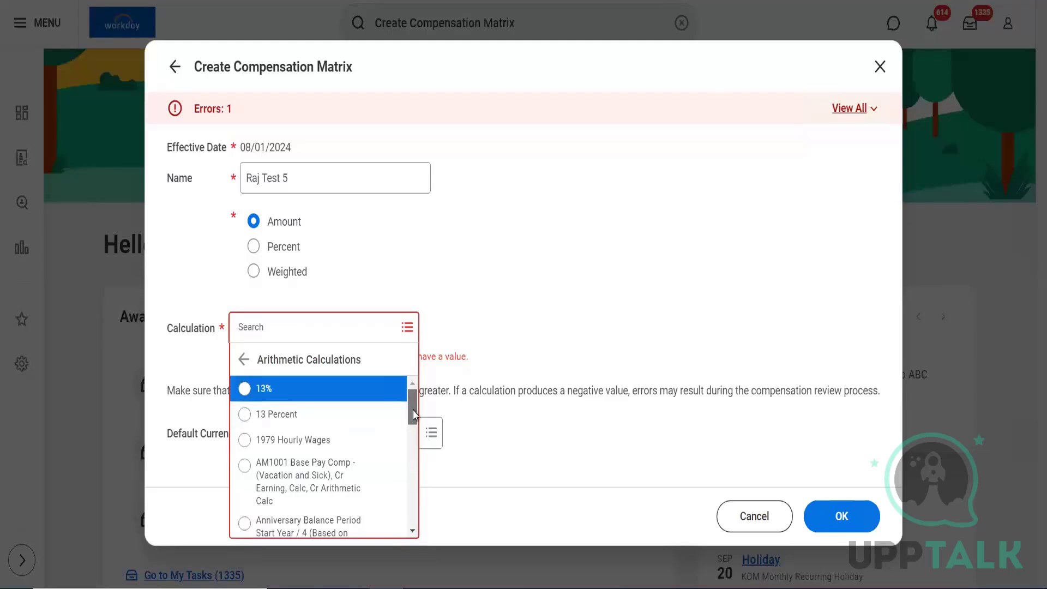
pyautogui.moveTo(412, 413); pyautogui.dragTo(412, 464)
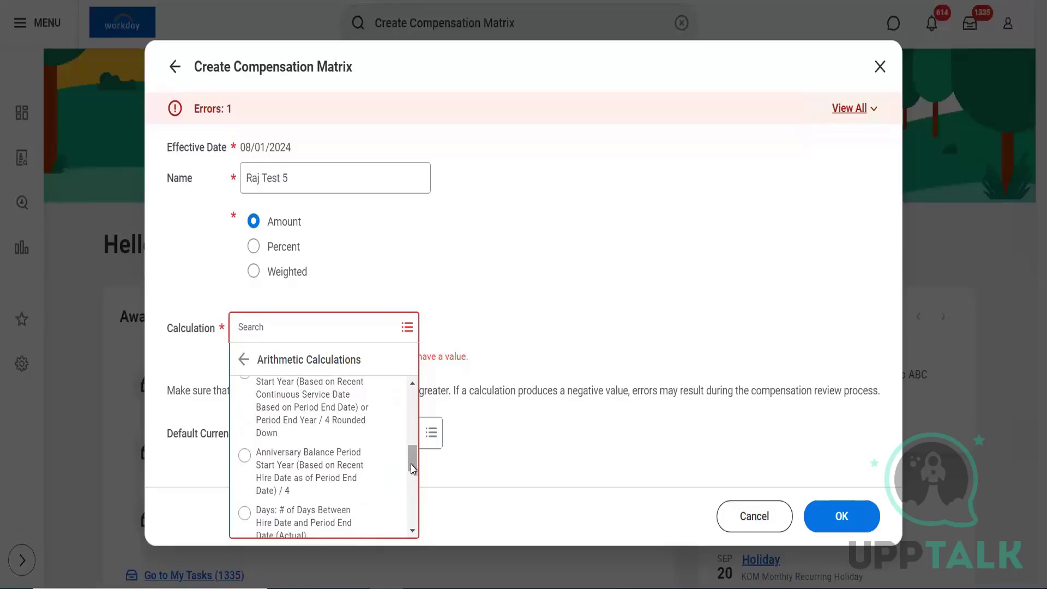
pyautogui.scroll(-3, 413, 484)
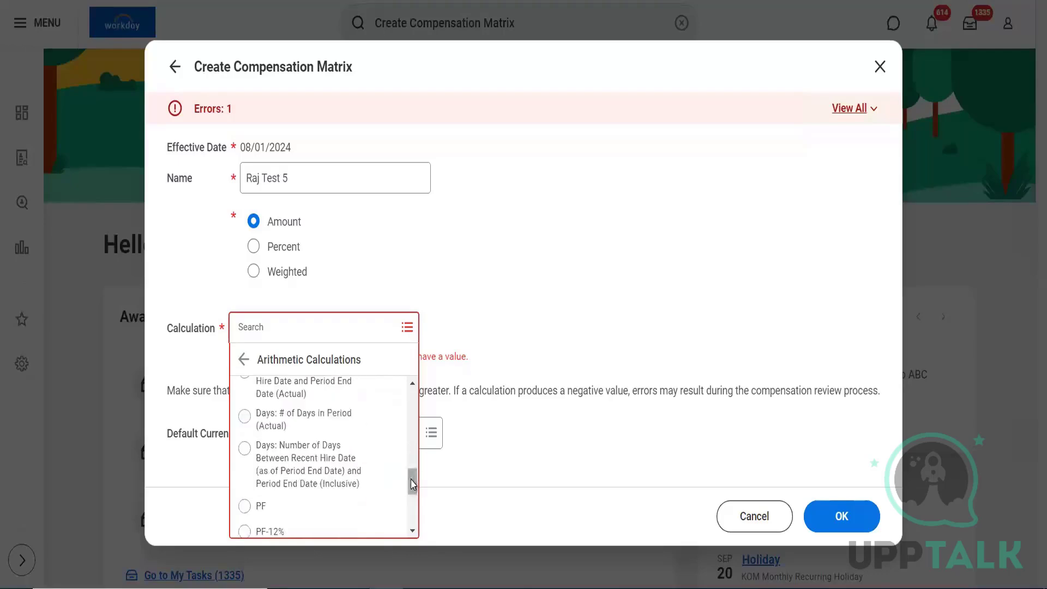
pyautogui.scroll(-1, 413, 493)
pyautogui.scroll(-4, 413, 498)
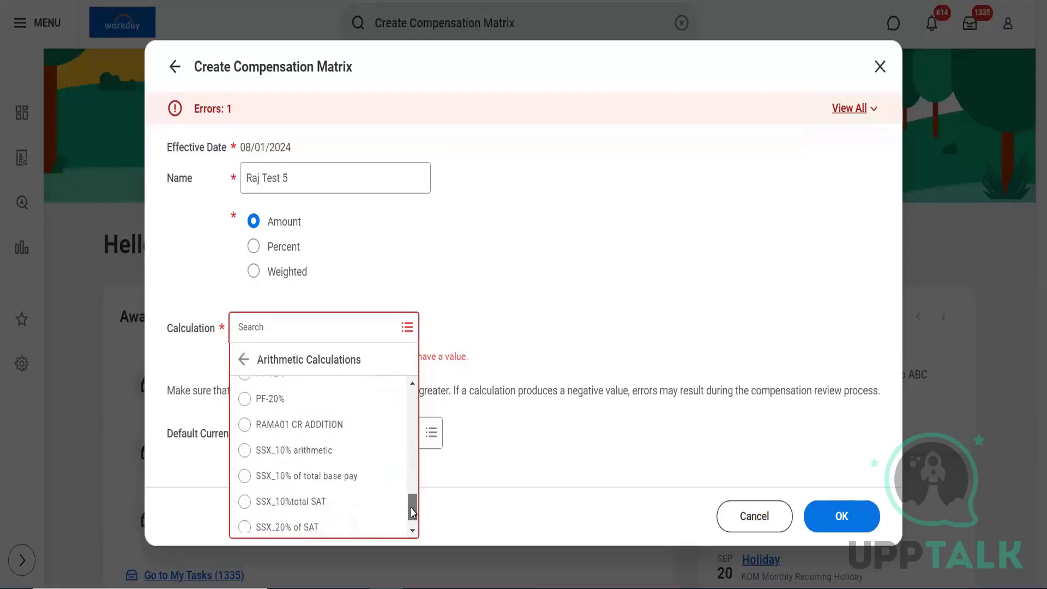
pyautogui.click(242, 362)
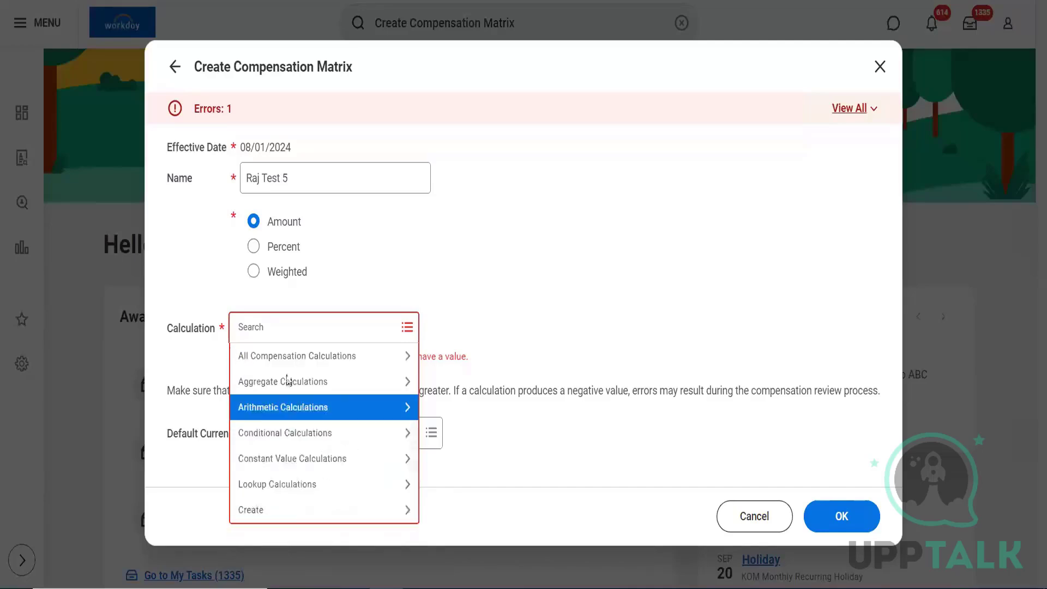
pyautogui.click(381, 391)
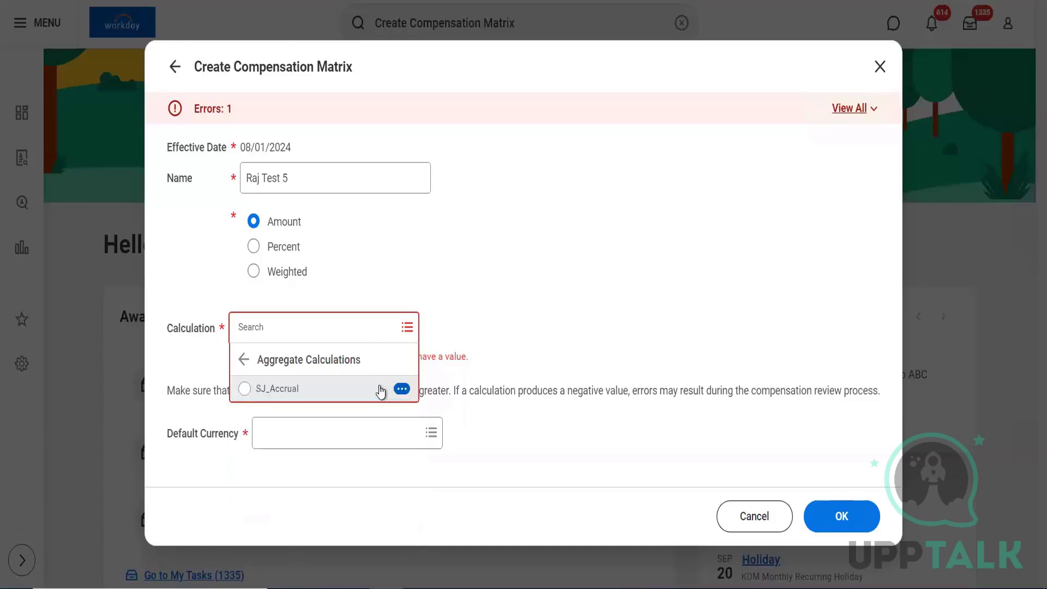
pyautogui.click(243, 360)
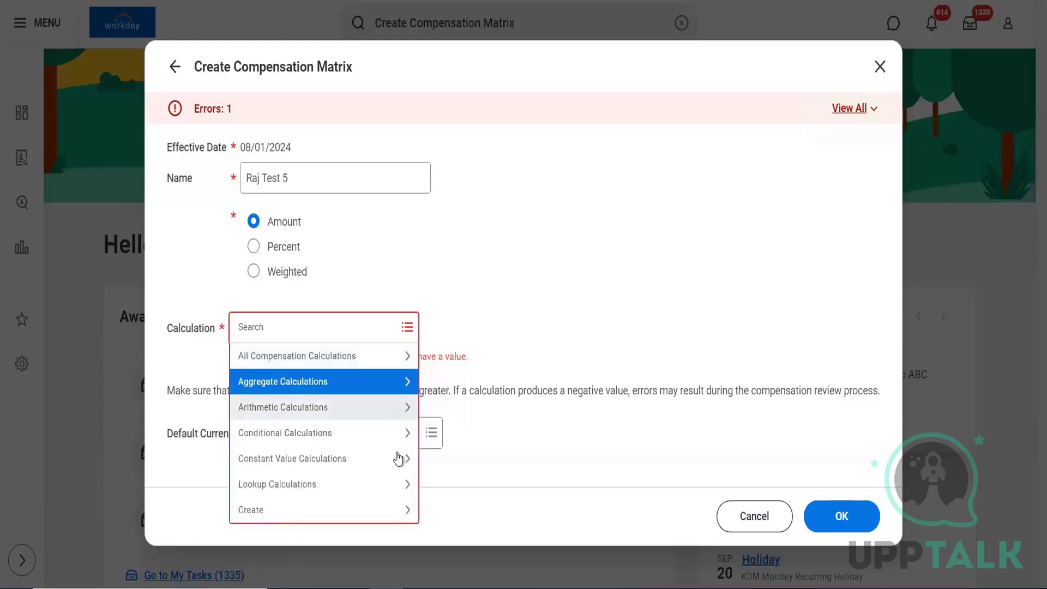
pyautogui.click(374, 487)
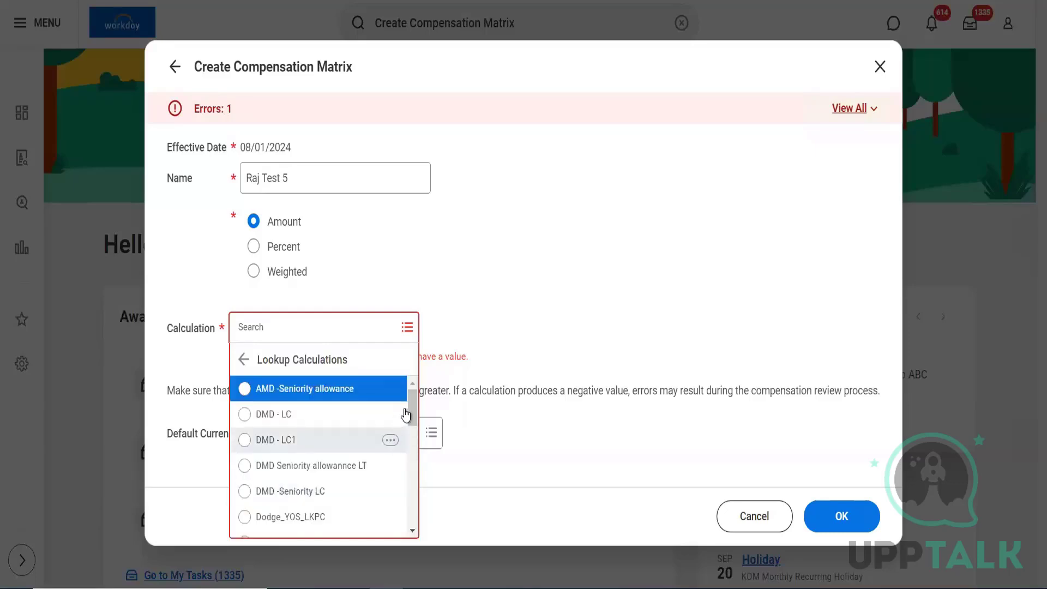
pyautogui.moveTo(411, 406); pyautogui.dragTo(419, 531)
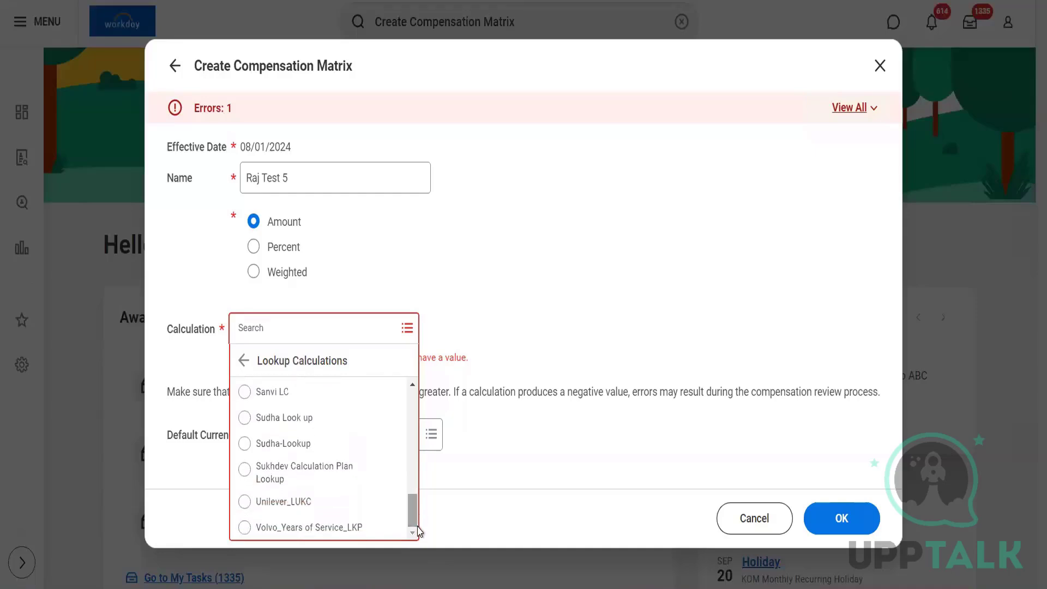
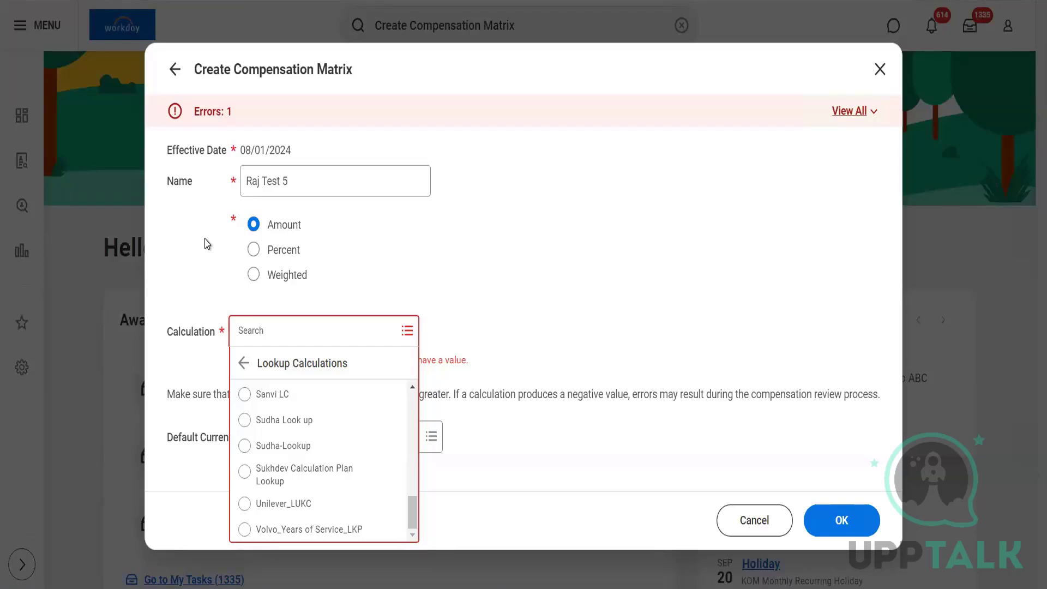
pyautogui.click(208, 243)
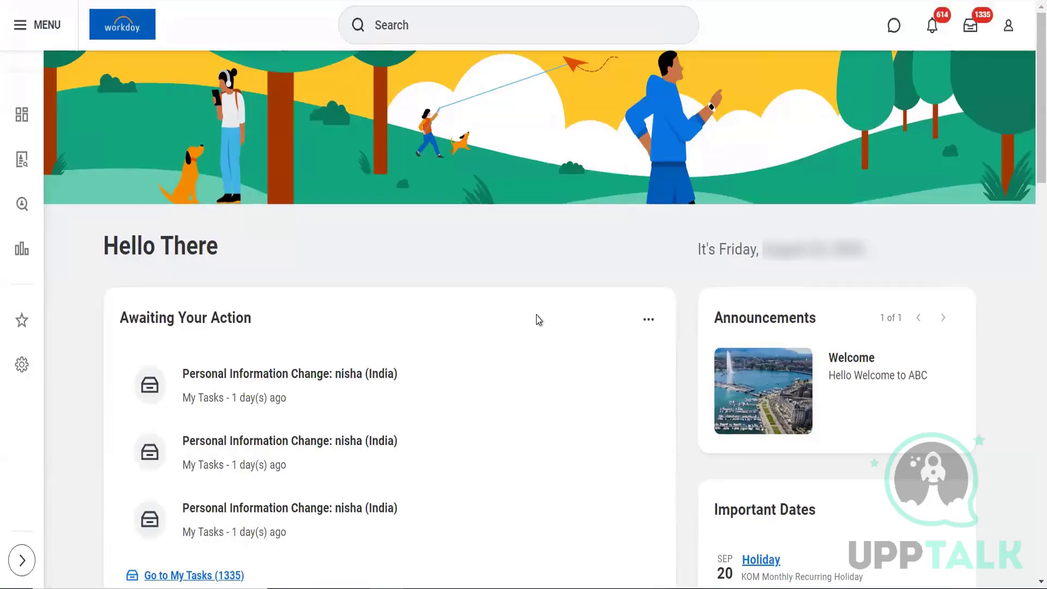
# Start a new Create Compensation Matrix task effective 08/01/2024 as a Total Value Compensation Matrix.
pyautogui.click(464, 34)
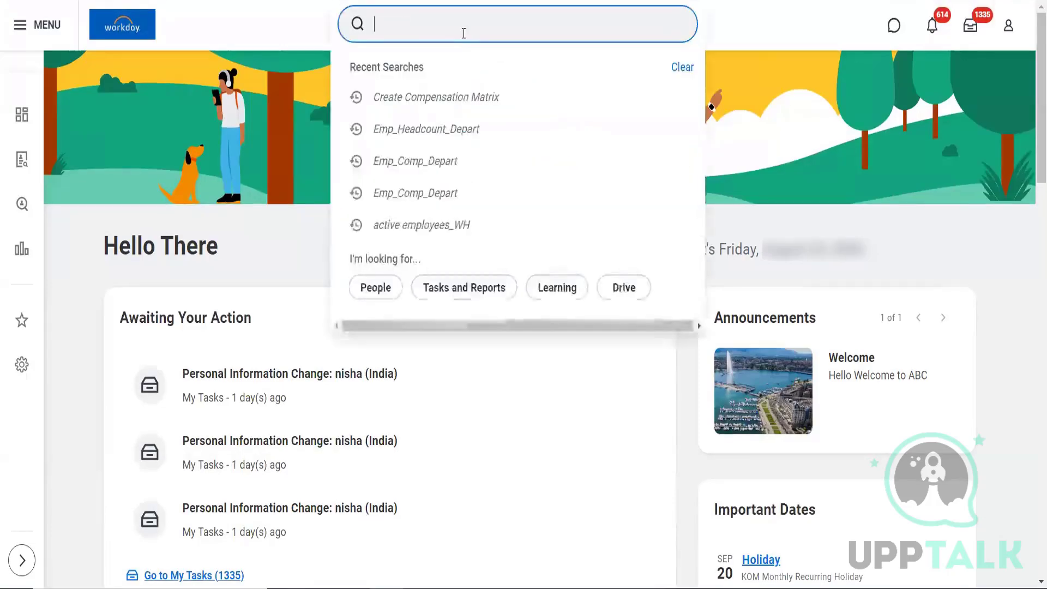
pyautogui.click(461, 96)
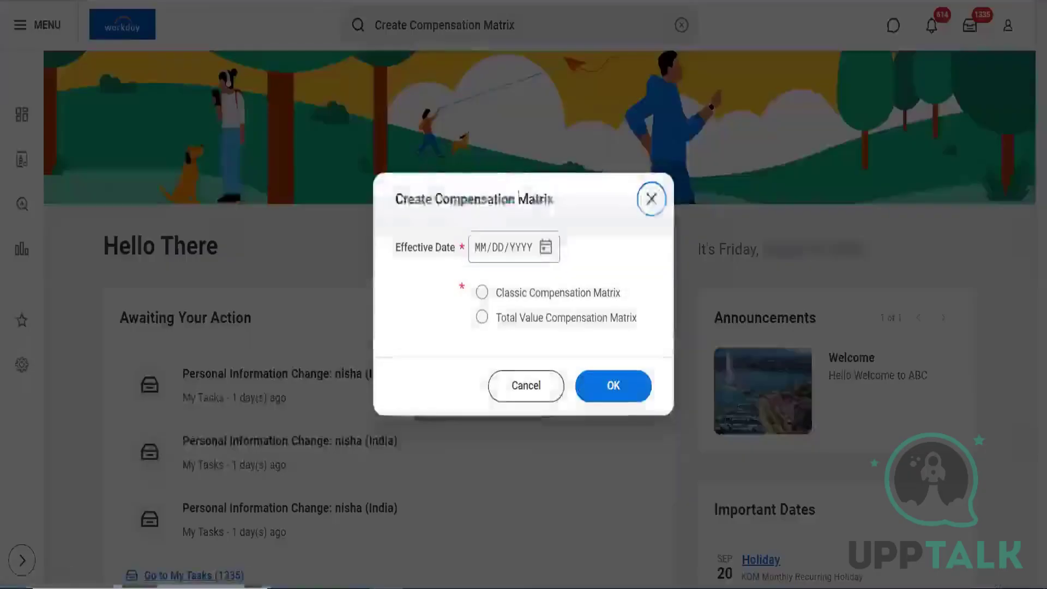
pyautogui.click(546, 248)
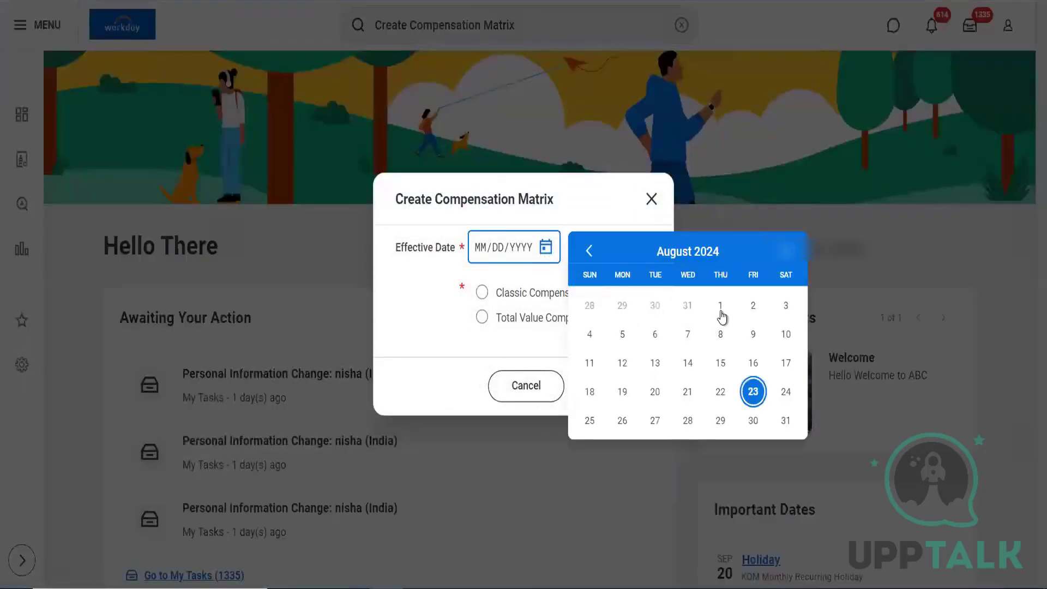
pyautogui.click(721, 307)
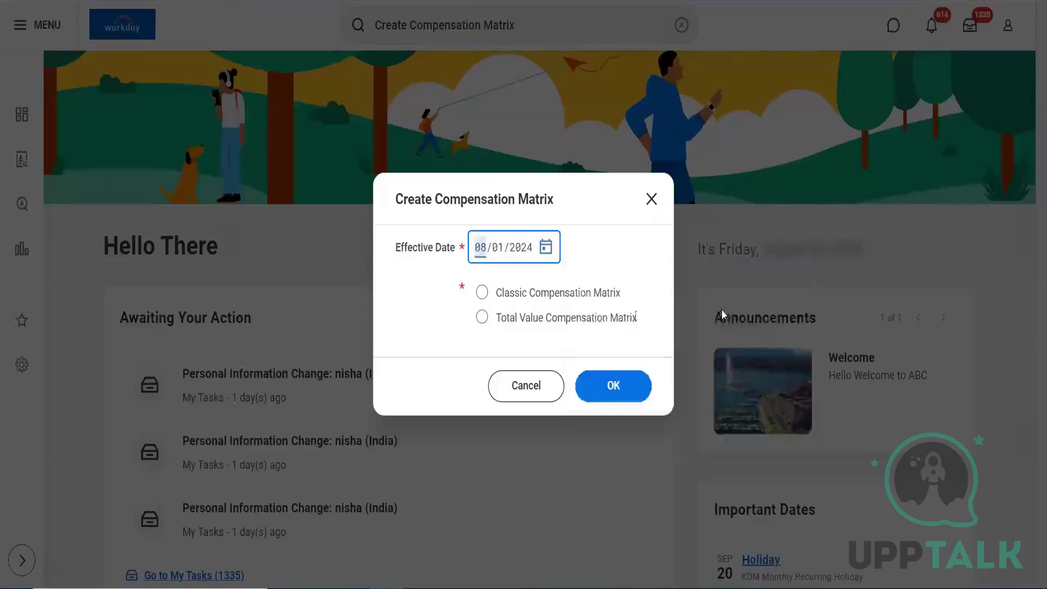
pyautogui.click(522, 322)
pyautogui.click(606, 386)
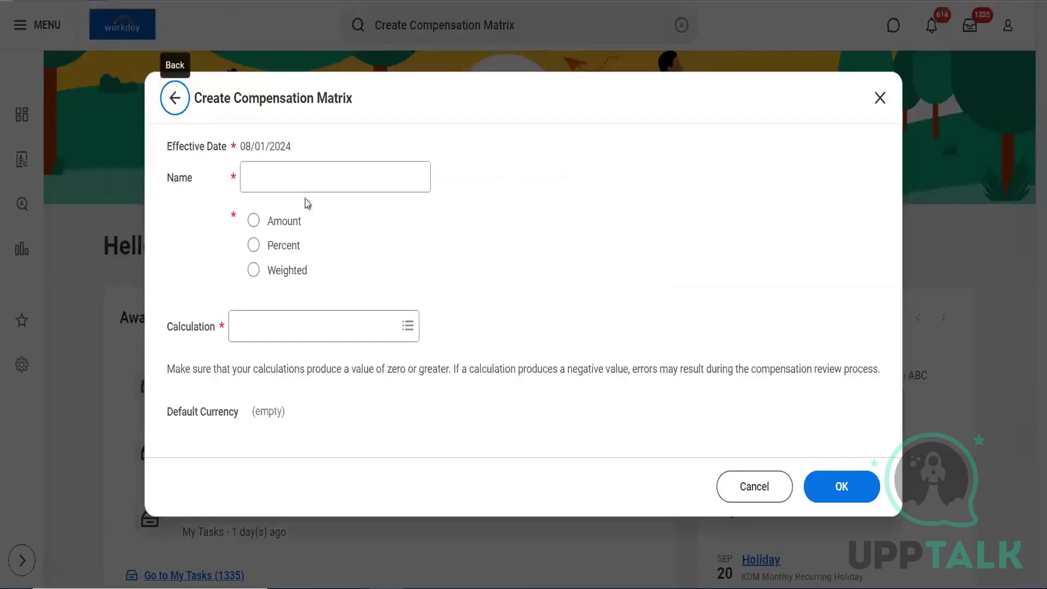
# Name the total value matrix "Raj Test 5" and set its type to Amount.
pyautogui.click(296, 181)
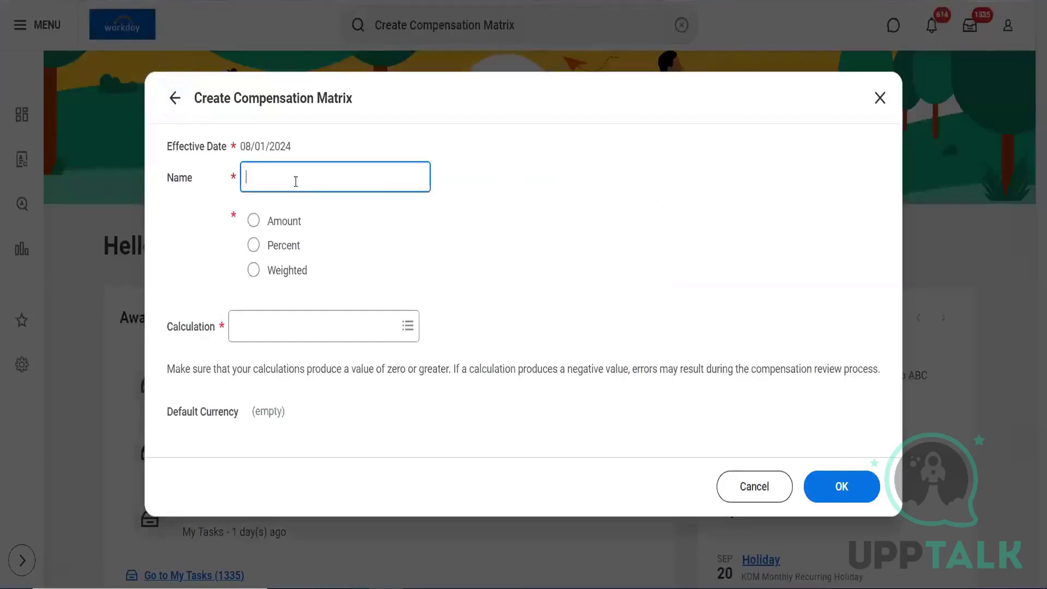
pyautogui.write('Raj Test')
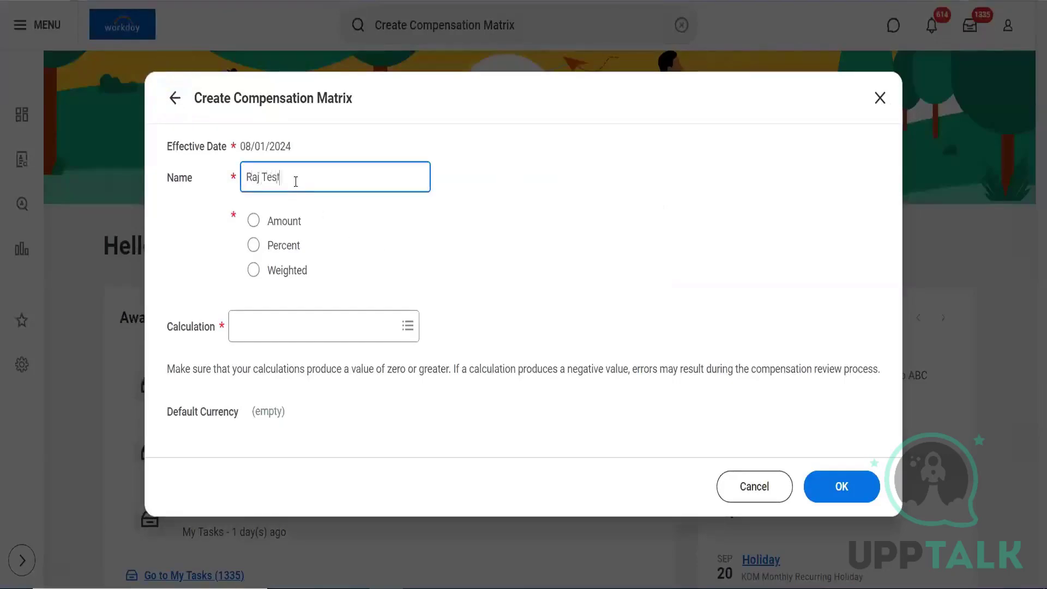
pyautogui.write(' 5')
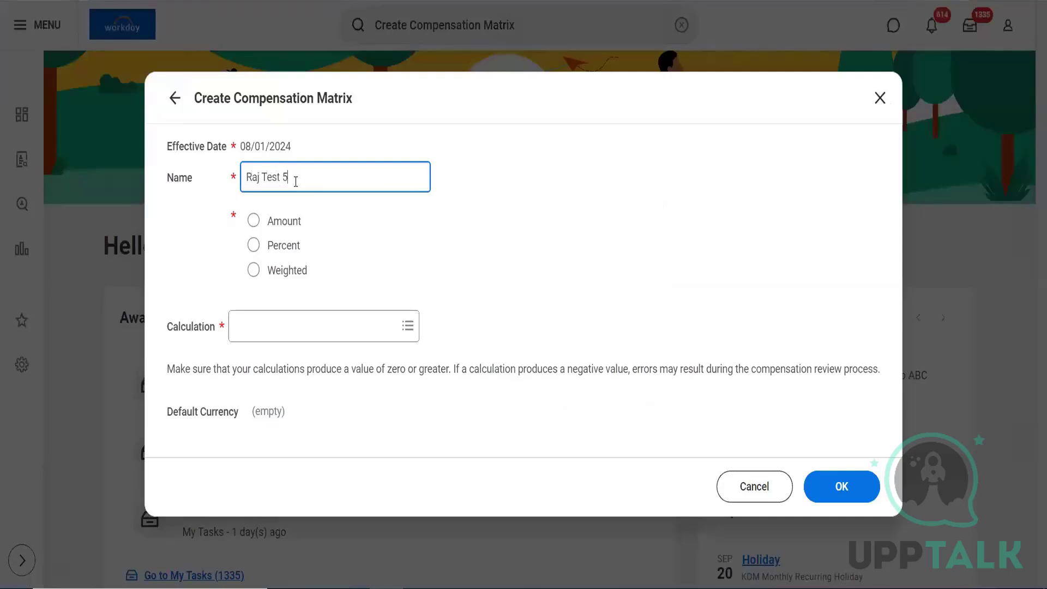
pyautogui.click(282, 228)
# Check the details of the 15% constant value calculation among all compensation calculations and assign it to the matrix.
pyautogui.click(290, 323)
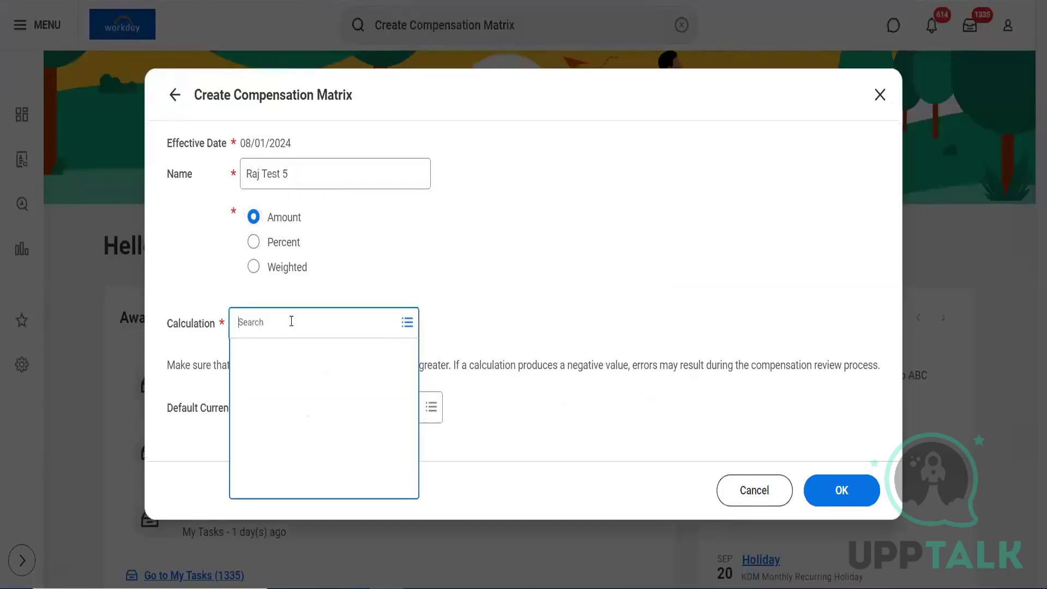
pyautogui.click(305, 354)
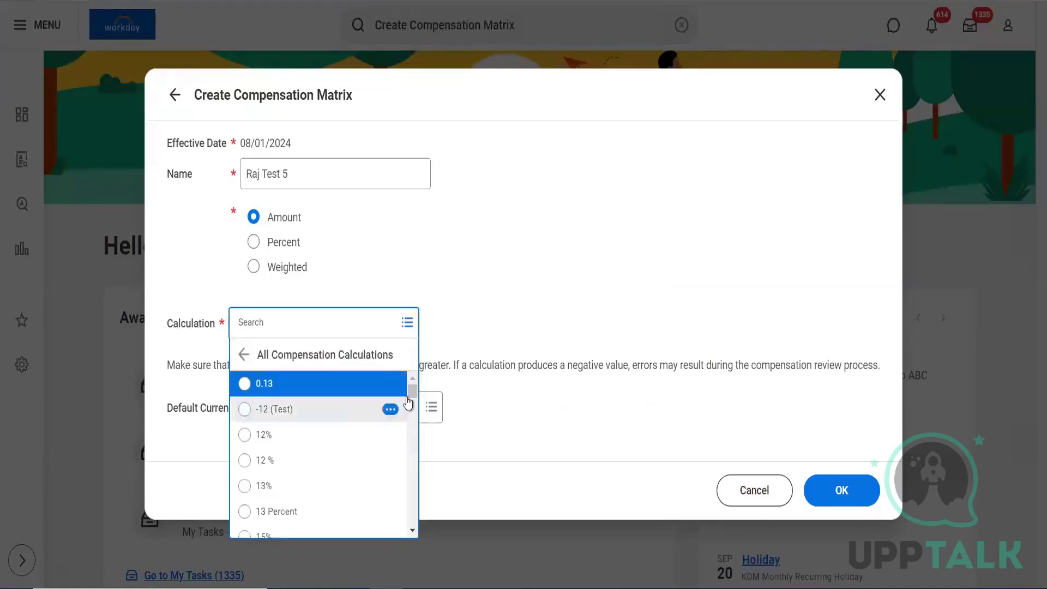
pyautogui.scroll(-3, 414, 391)
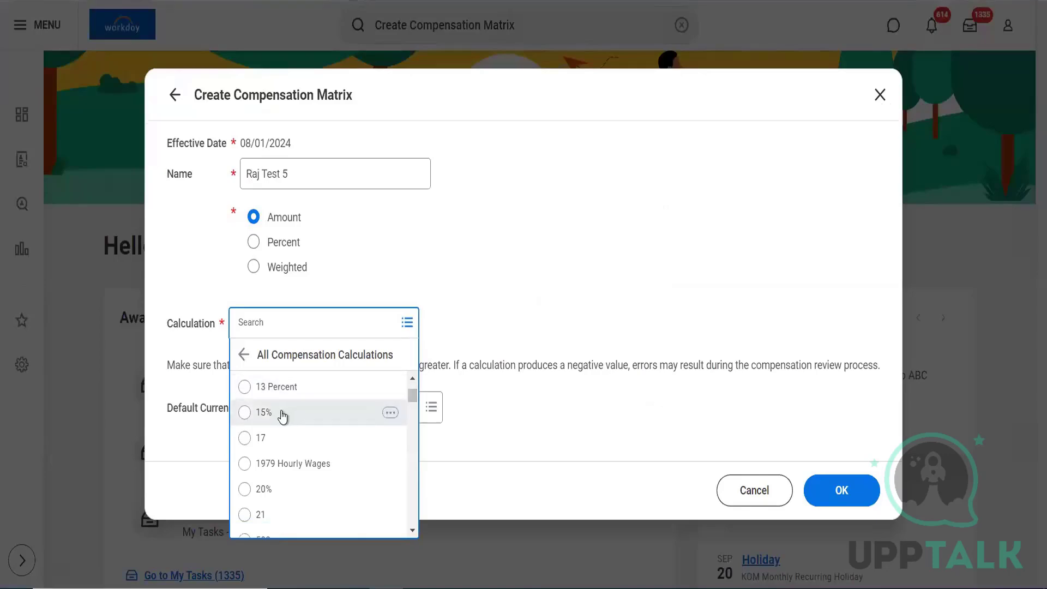
pyautogui.click(390, 413)
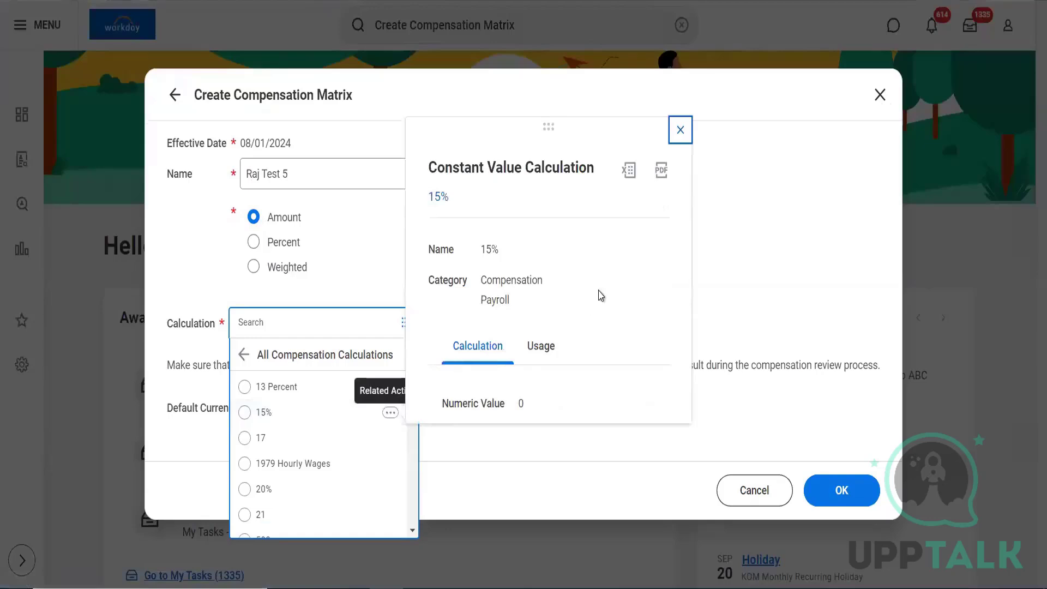
pyautogui.click(292, 419)
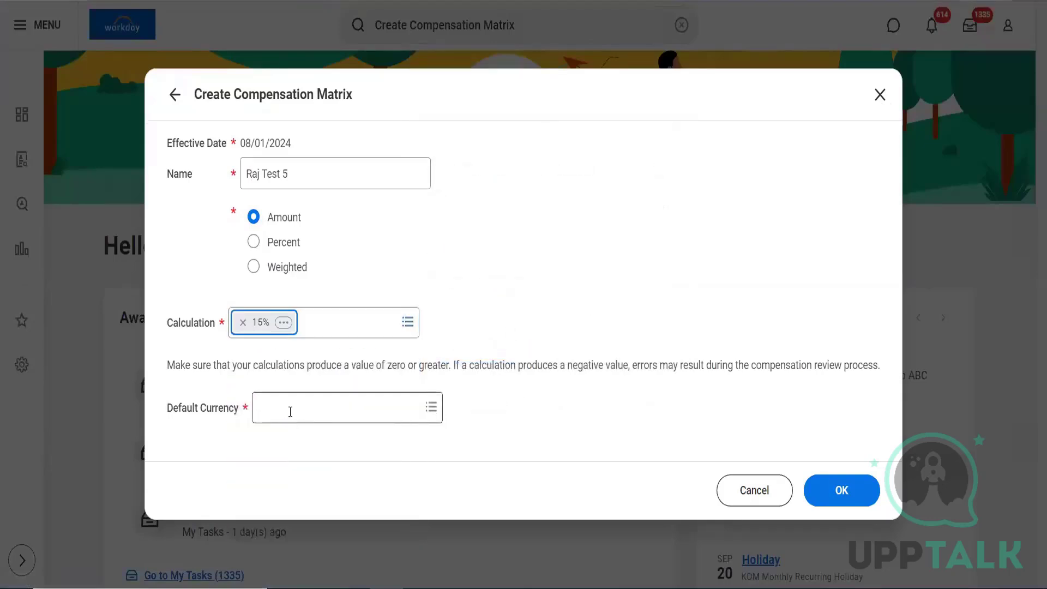
# Set the default currency of matrix Raj Test 5 to USD, then create the matrix and close its summary.
pyautogui.click(290, 413)
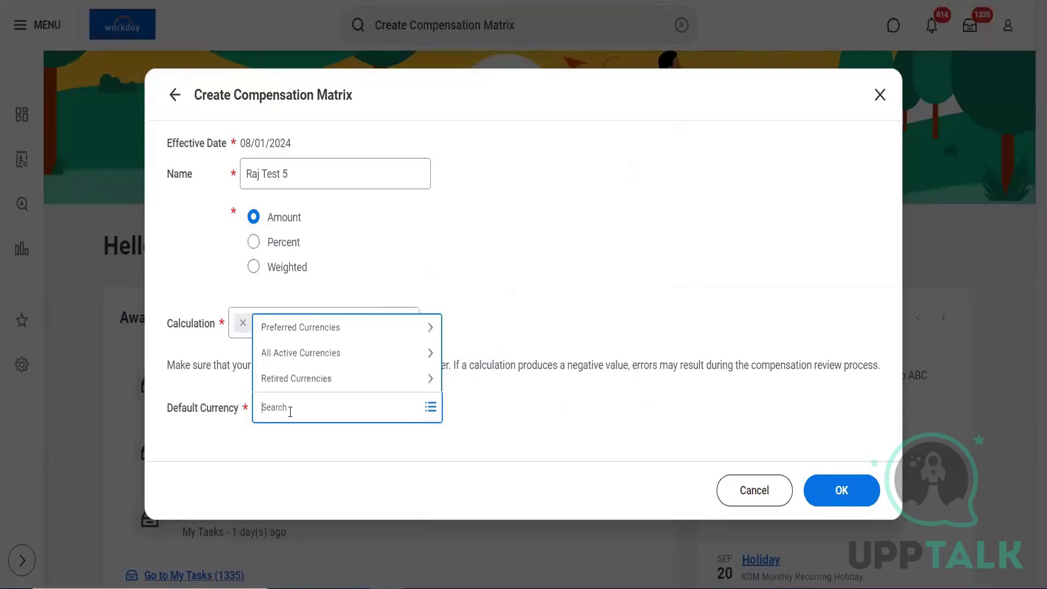
pyautogui.write('USD')
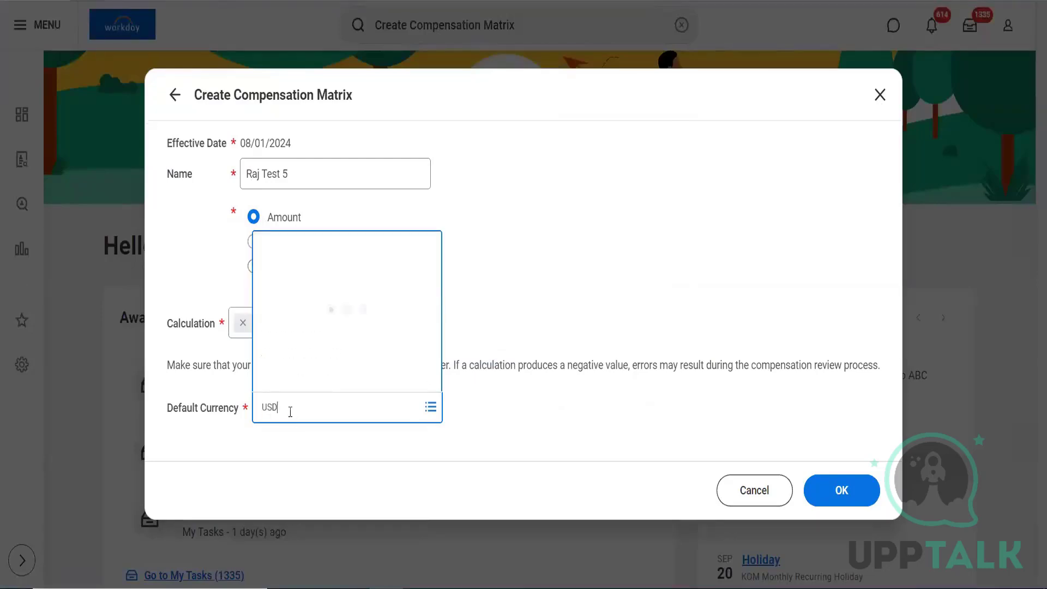
pyautogui.click(826, 508)
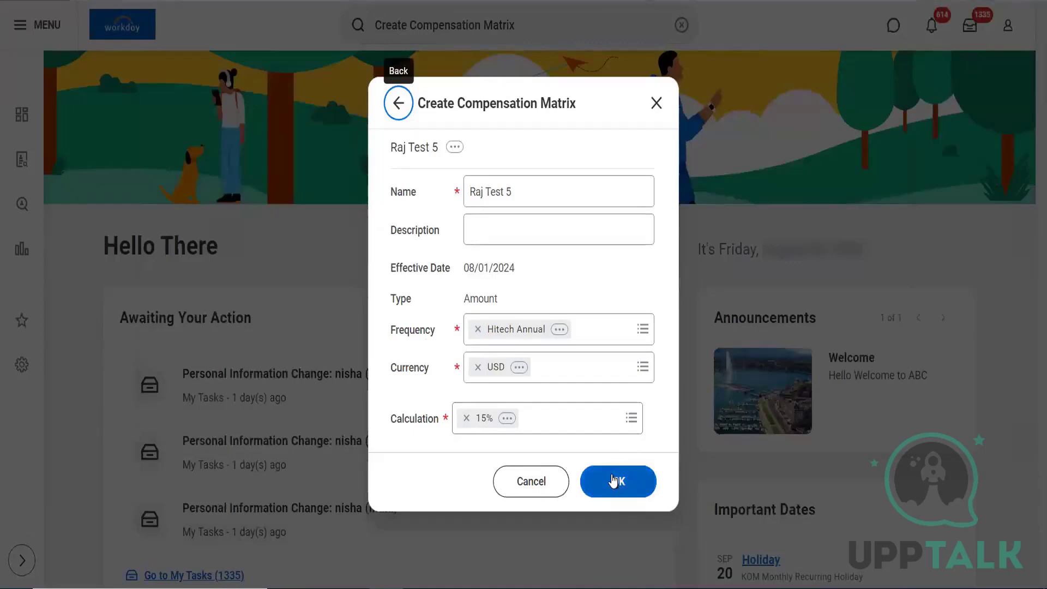
pyautogui.click(615, 479)
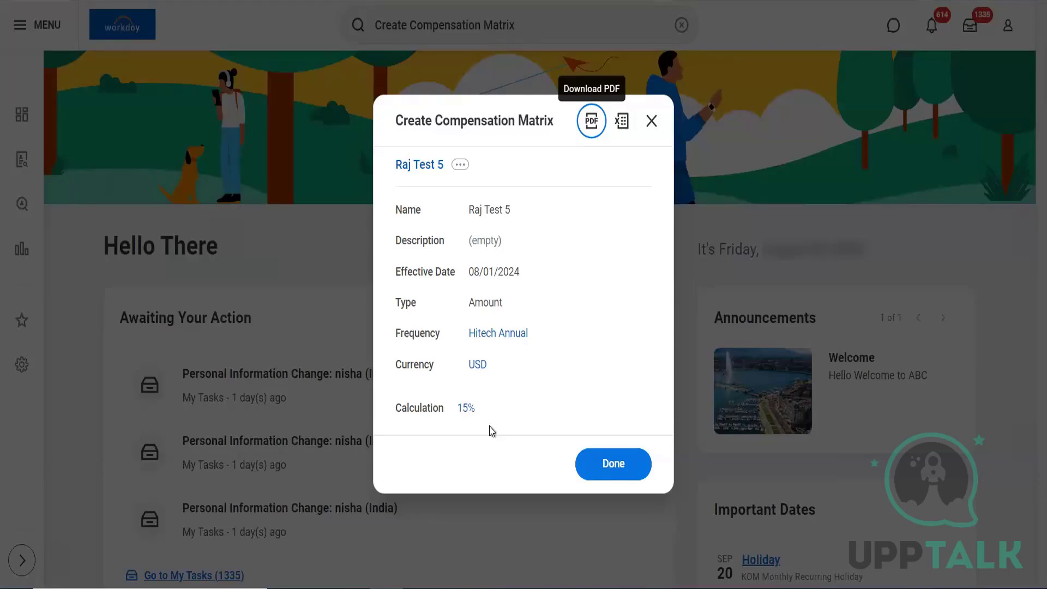
pyautogui.click(653, 122)
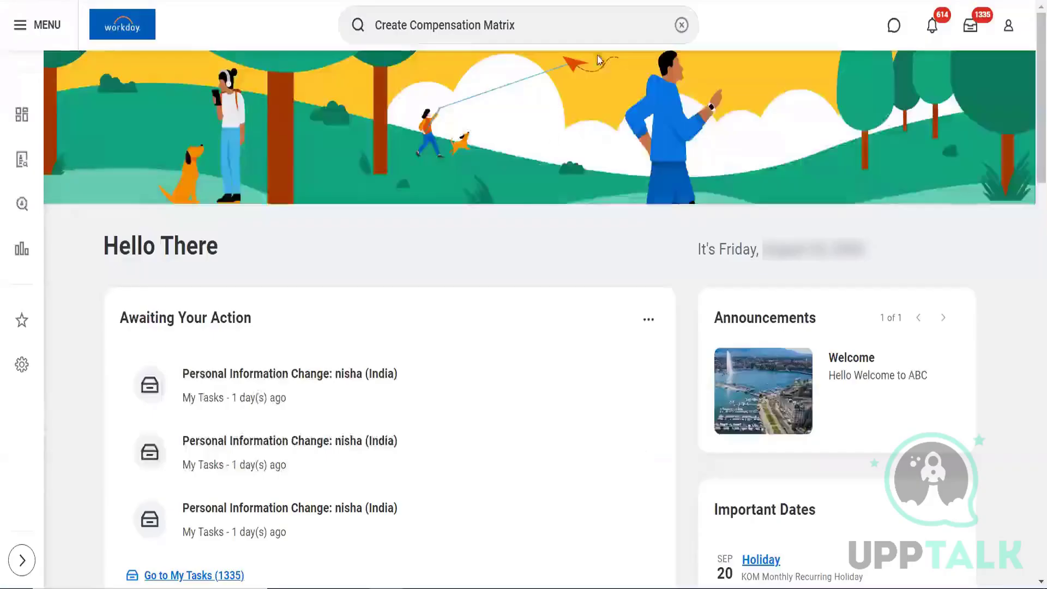
# Switch to the other browser tab and close the unfinished Raj Test 4 matrix form.
pyautogui.click(681, 24)
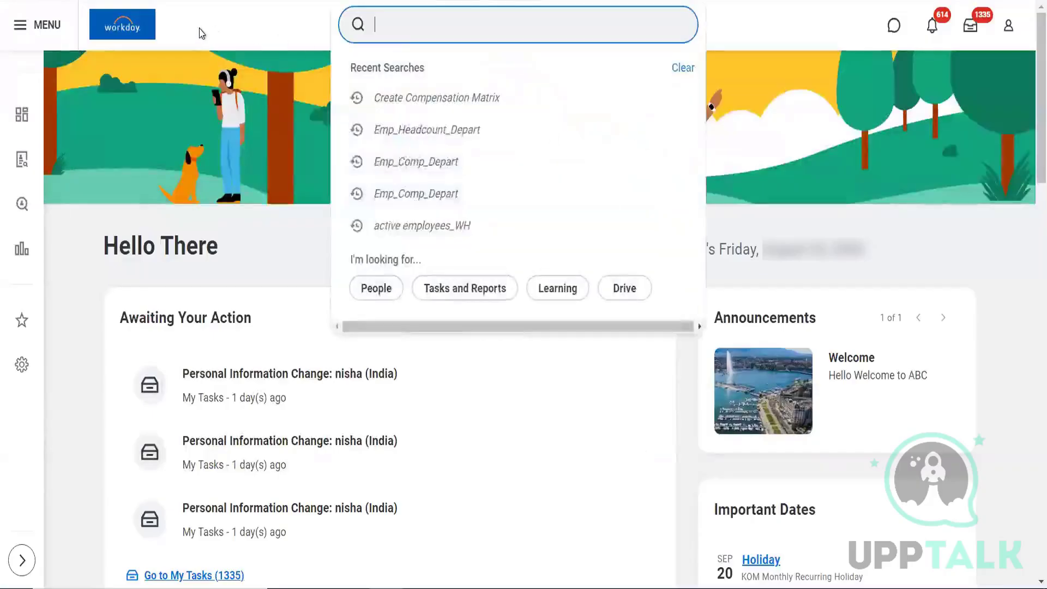
pyautogui.click(200, 31)
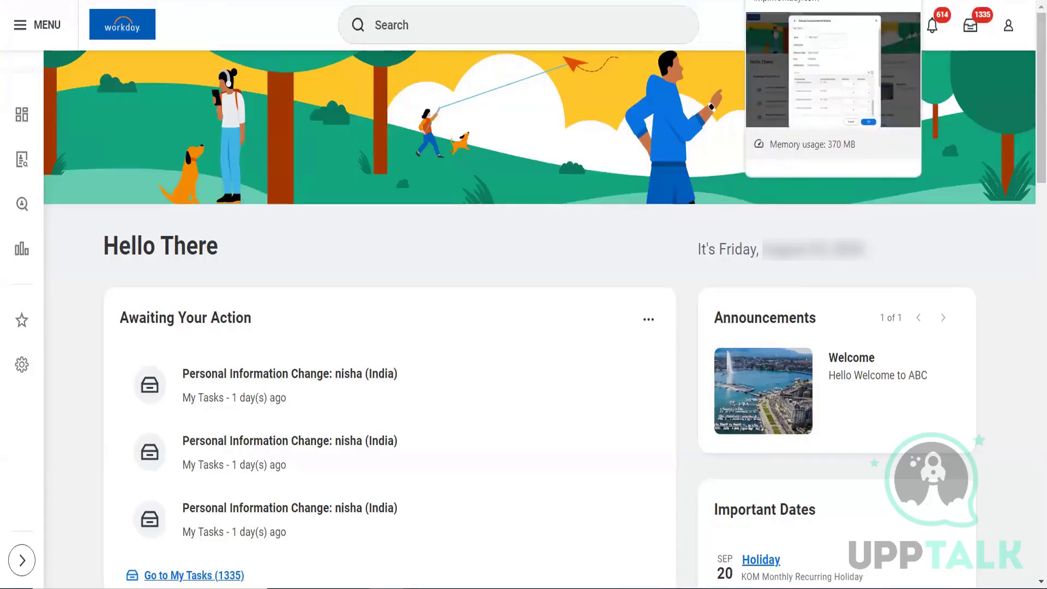
pyautogui.click(786, 1)
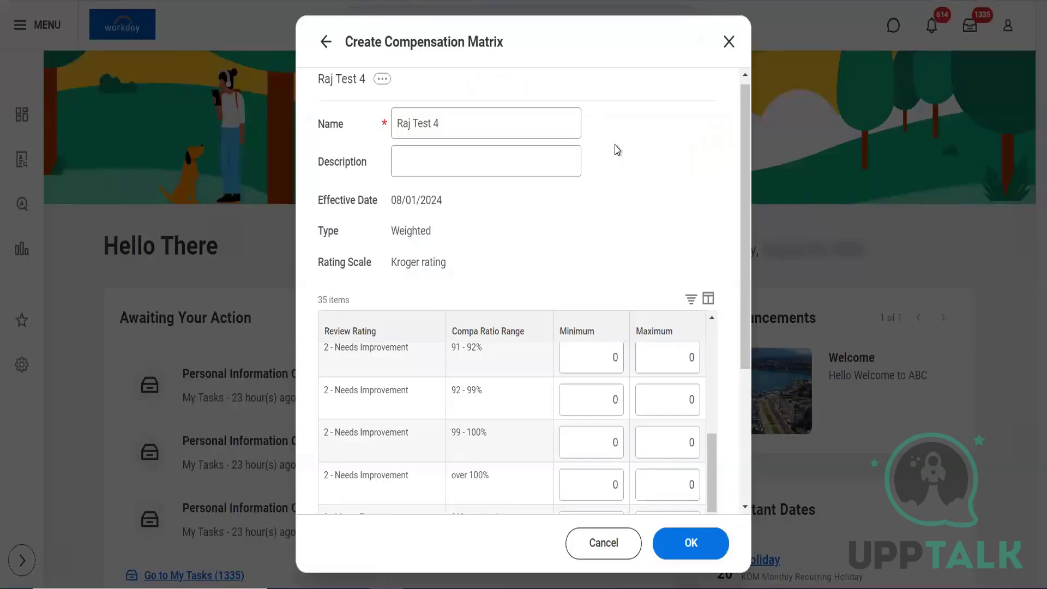
pyautogui.click(729, 43)
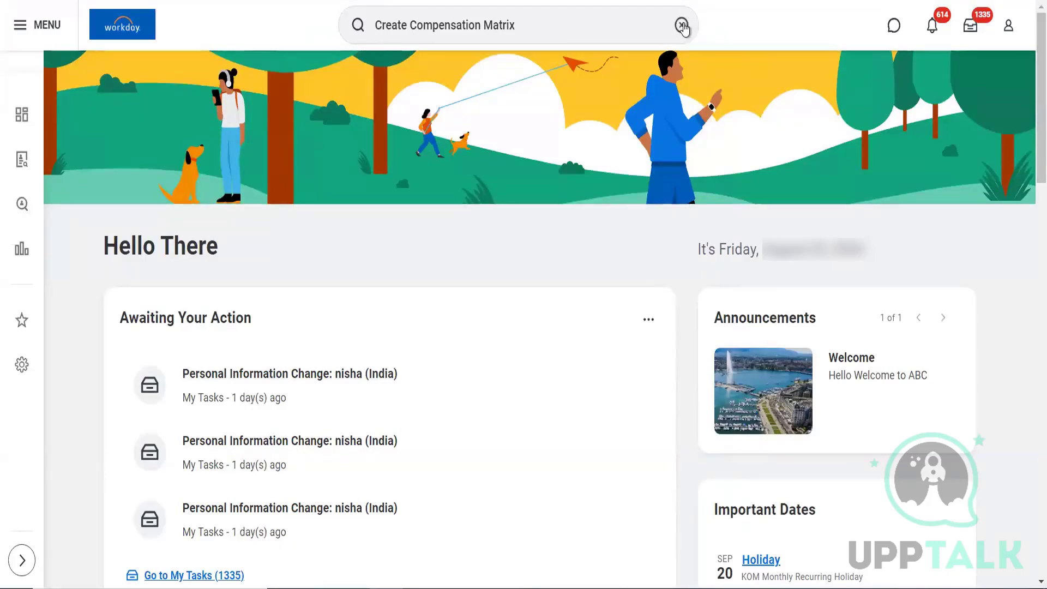
pyautogui.click(682, 25)
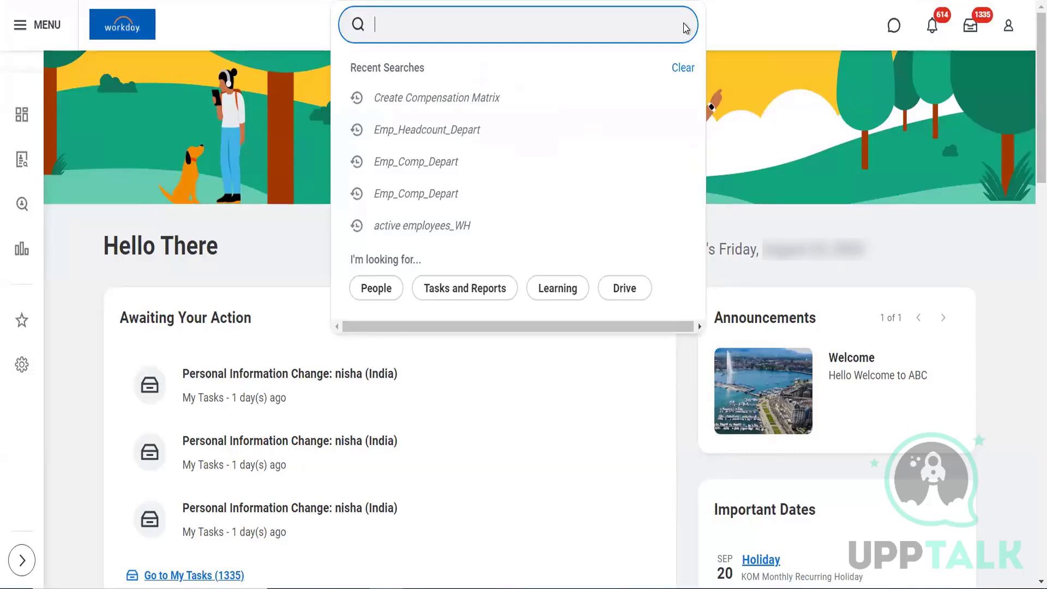
pyautogui.write('create bonus')
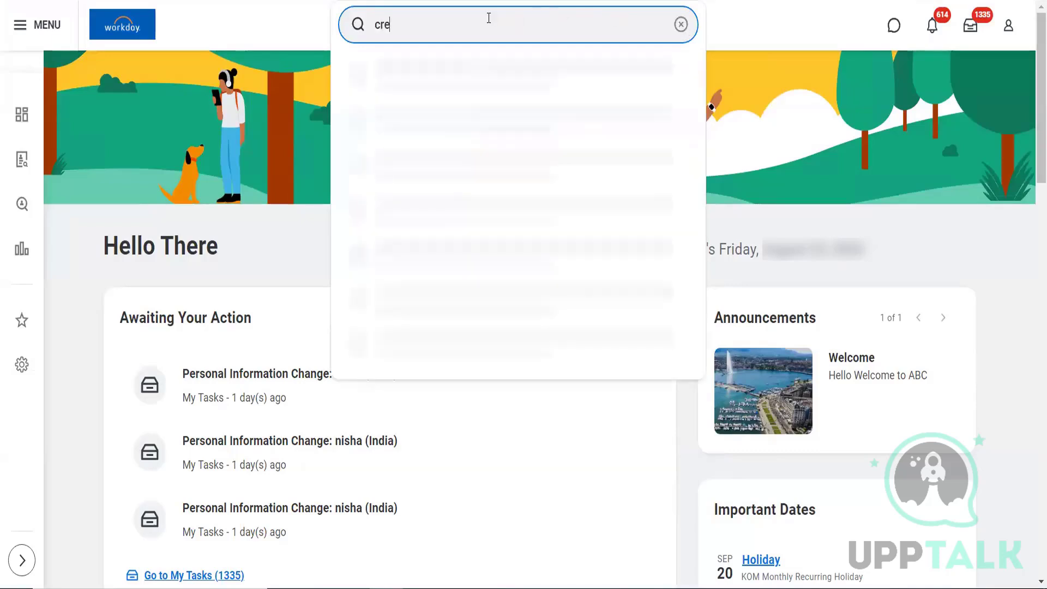
pyautogui.write(' plan')
pyautogui.press('Return')
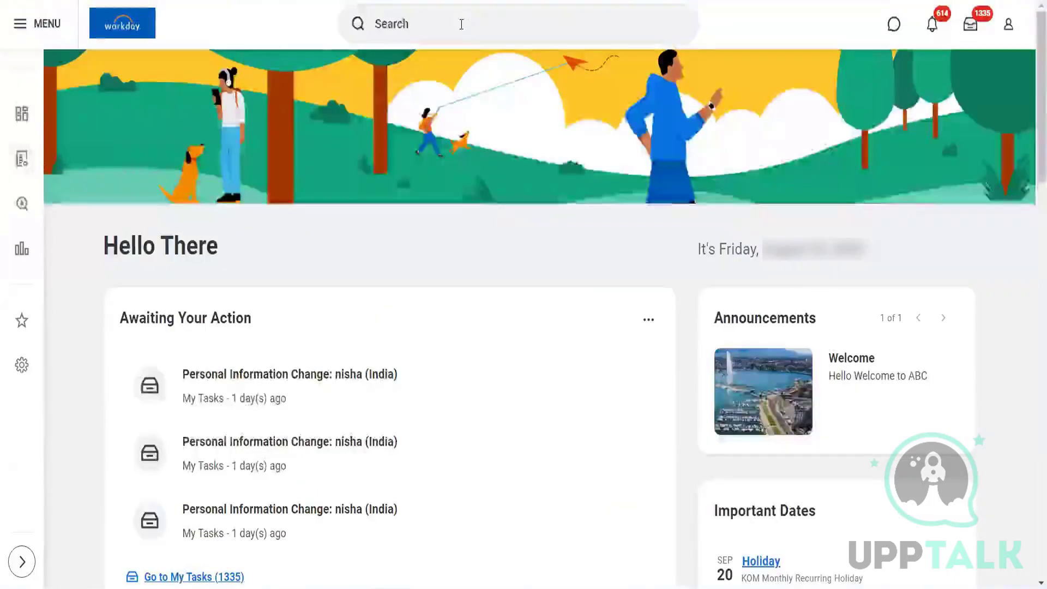
# Search for "create bonus plan" and open the task for creating a bonus plan.
pyautogui.click(461, 24)
pyautogui.write('create')
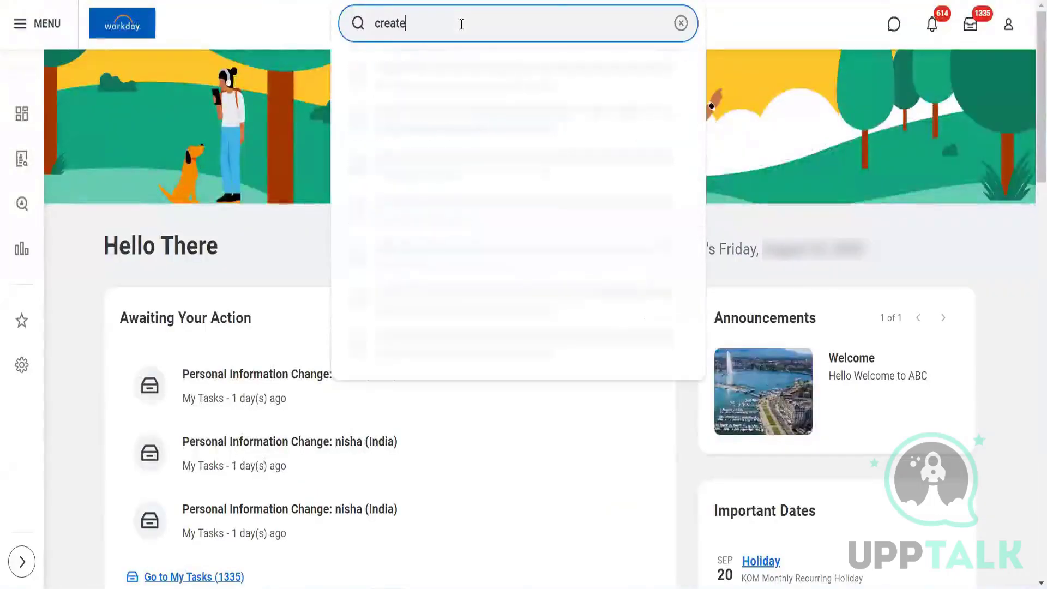
pyautogui.write(' bonus plan')
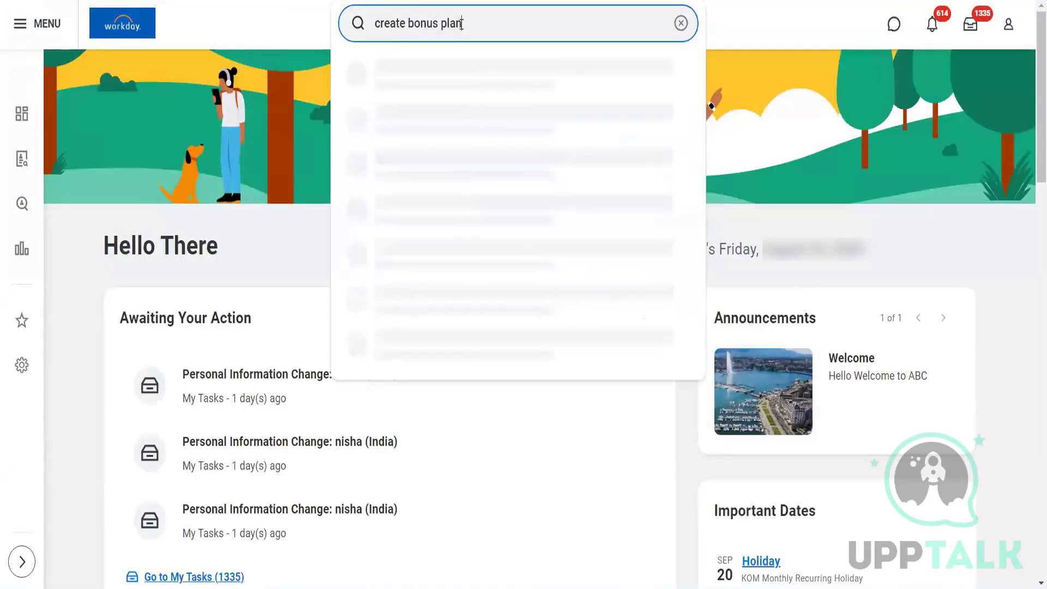
pyautogui.click(445, 71)
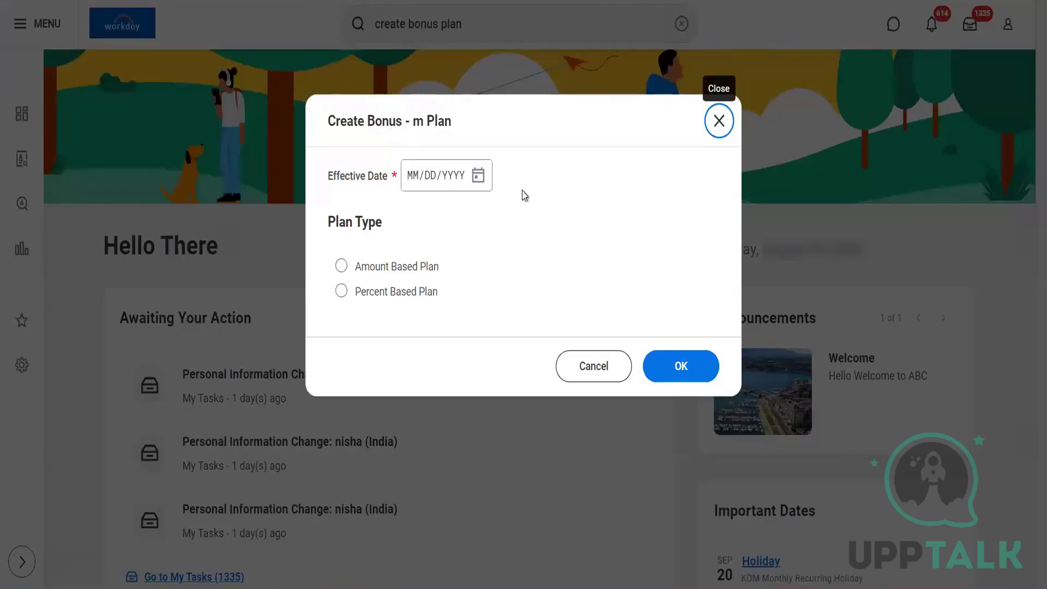
# Start a new bonus plan effective 08/01/2024 as an Amount Based Plan.
pyautogui.click(476, 177)
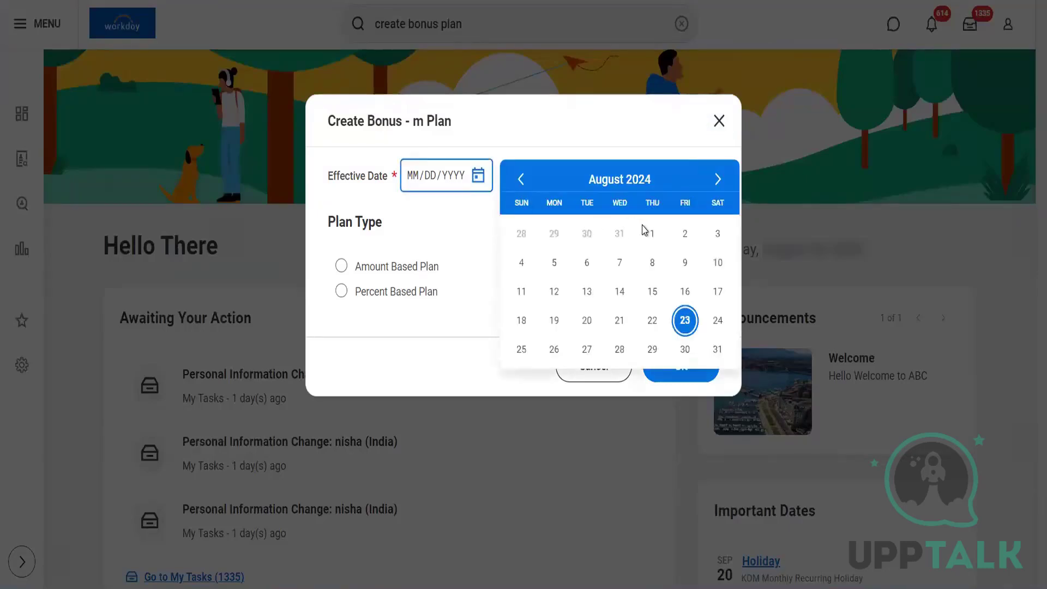
pyautogui.click(660, 239)
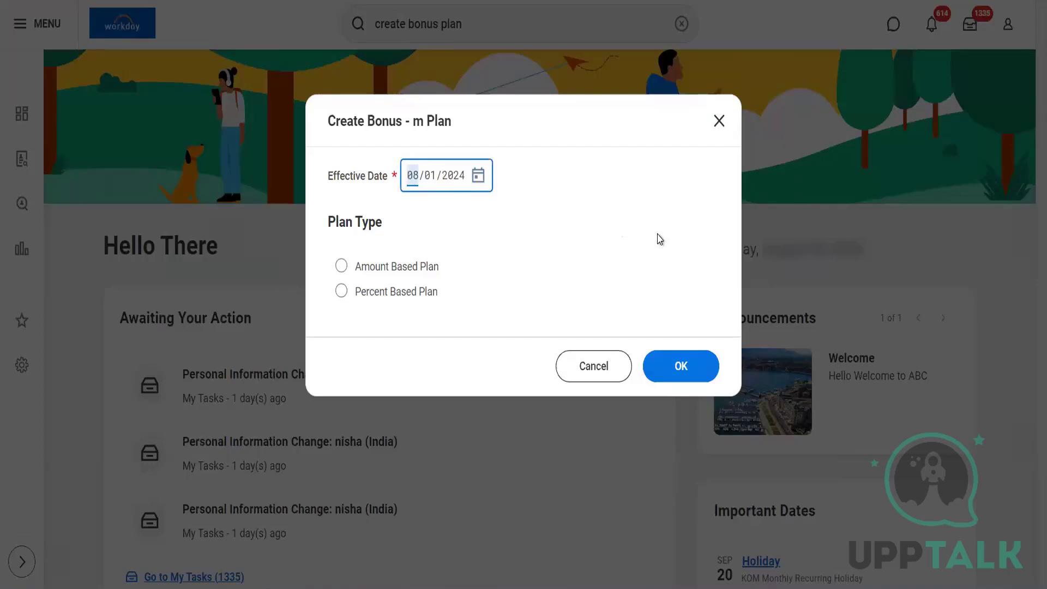
pyautogui.click(409, 266)
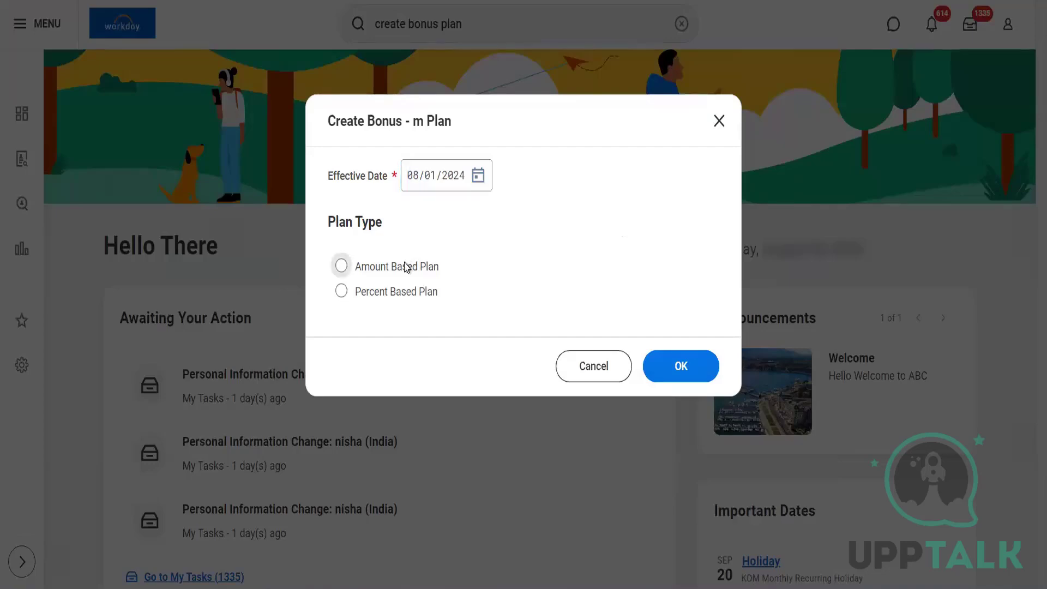
pyautogui.click(674, 370)
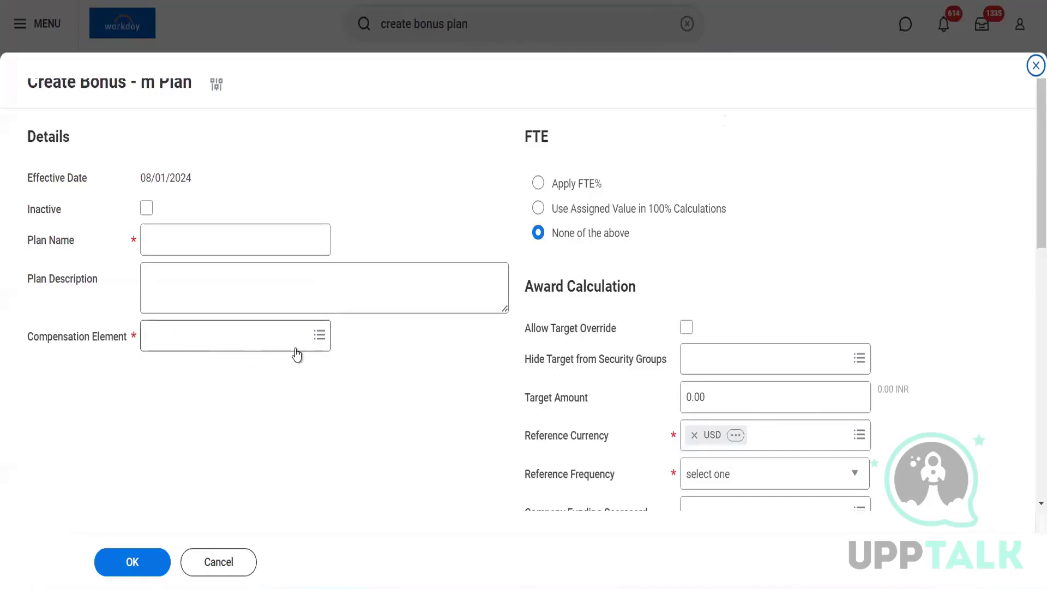
# Review the bonus plan form's details, FTE, award calculation, eligibility and plan profile sections.
pyautogui.click(204, 244)
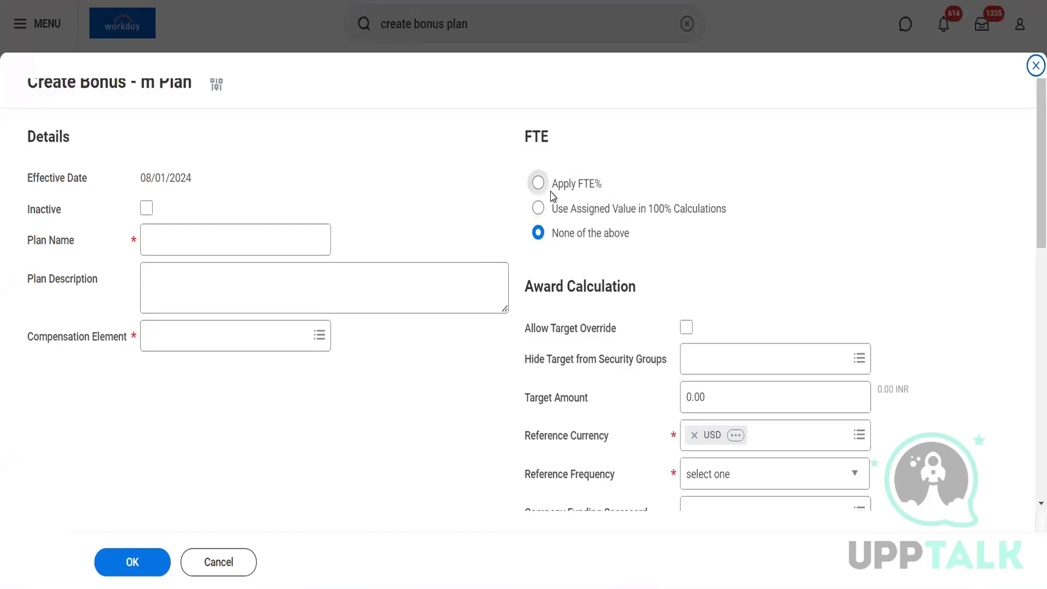
pyautogui.moveTo(553, 197)
pyautogui.scroll(-3, 1028, 224)
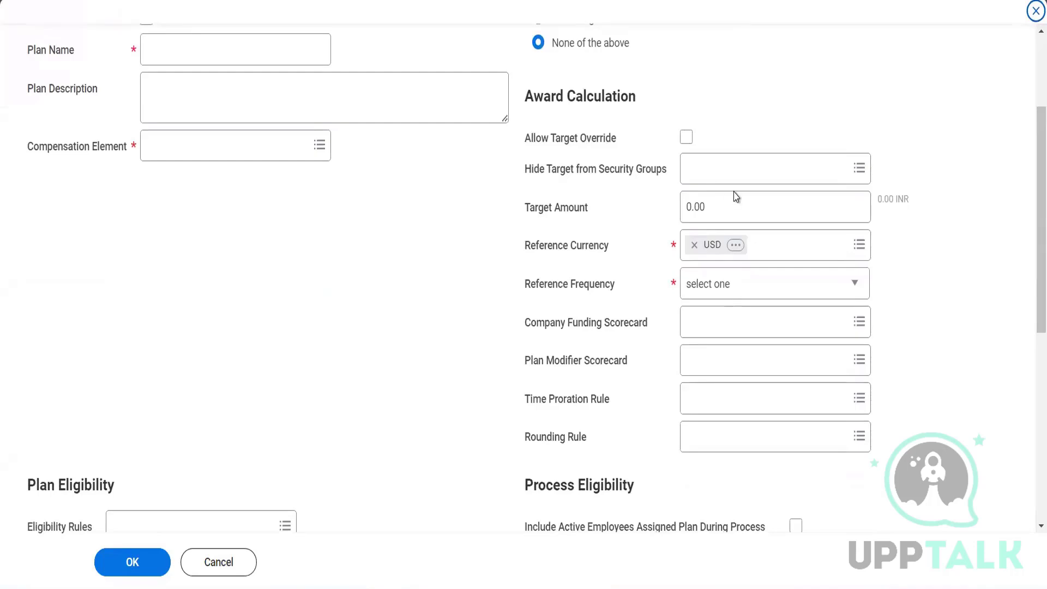
pyautogui.moveTo(725, 210)
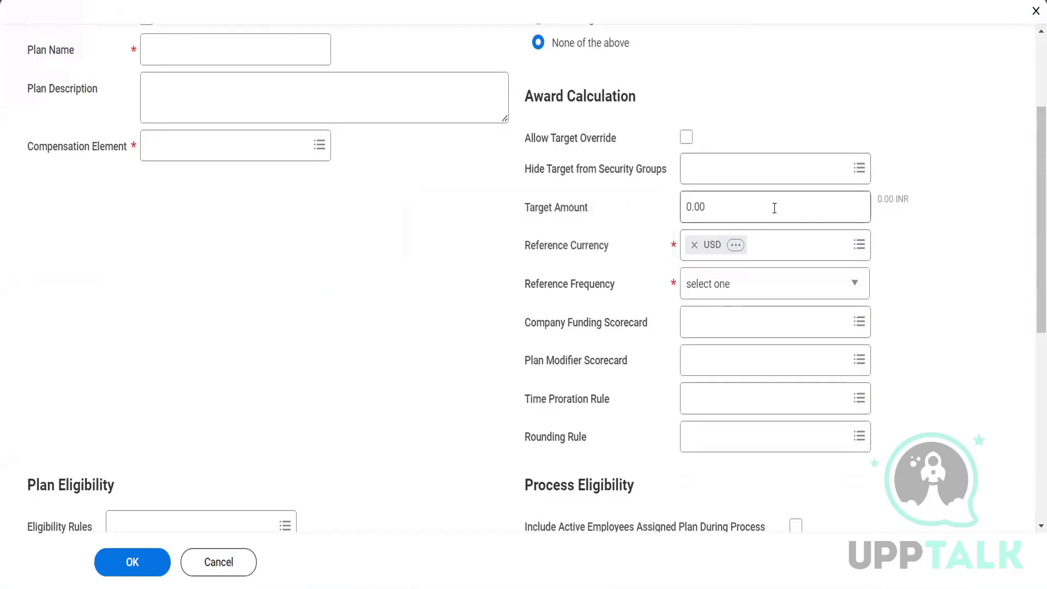
pyautogui.moveTo(774, 206)
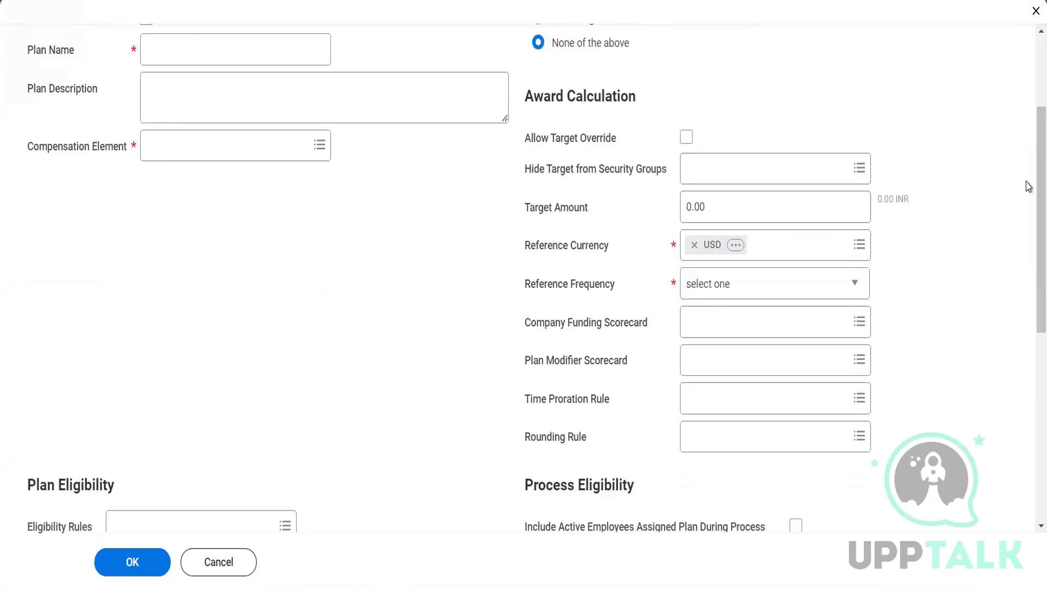
pyautogui.scroll(-3, 1029, 253)
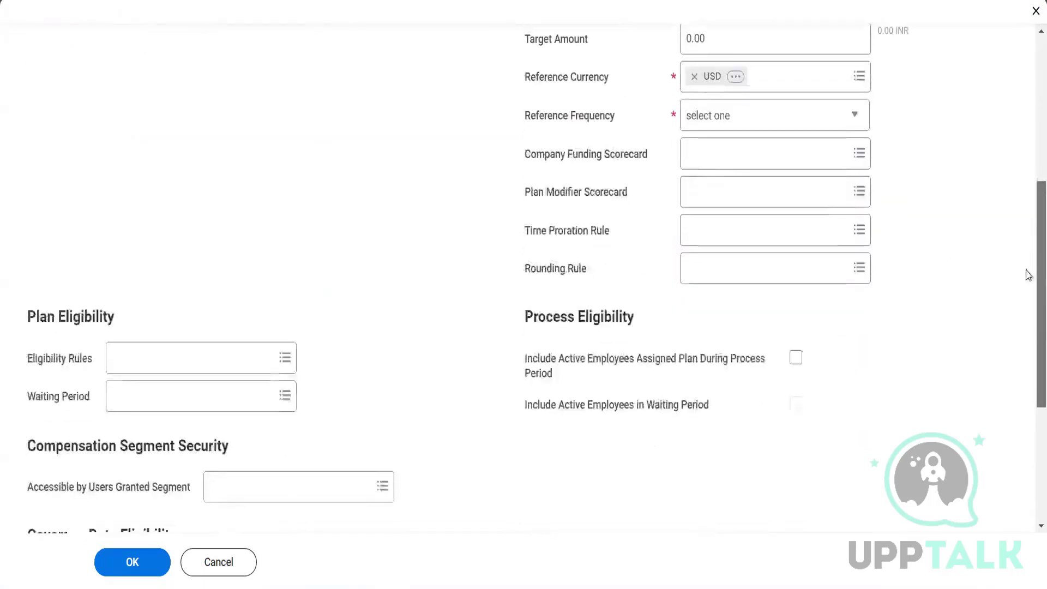
pyautogui.scroll(-2, 1028, 273)
pyautogui.scroll(-1, 1028, 327)
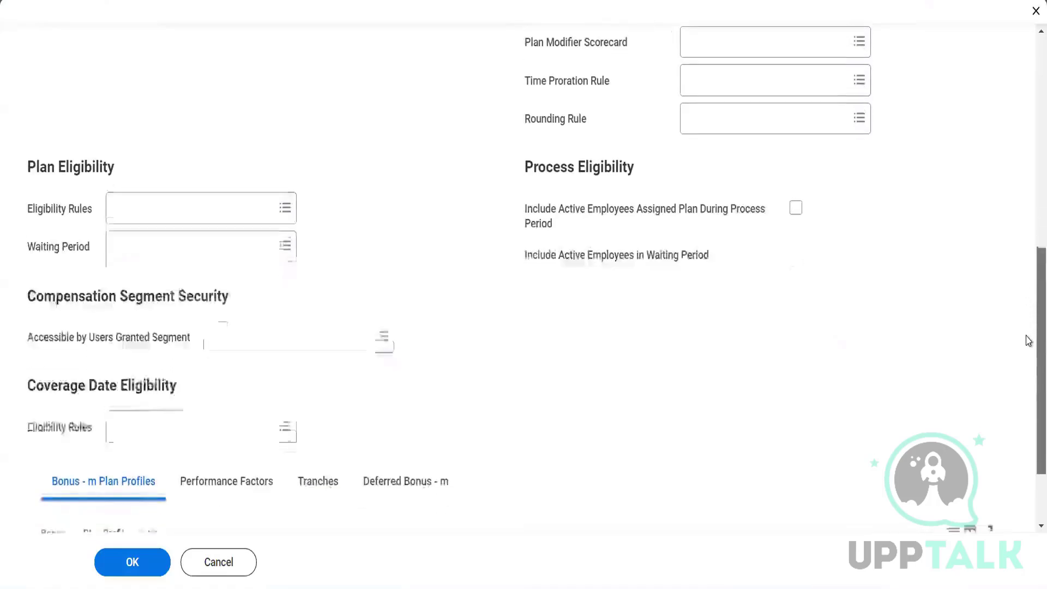
pyautogui.scroll(8, 1029, 246)
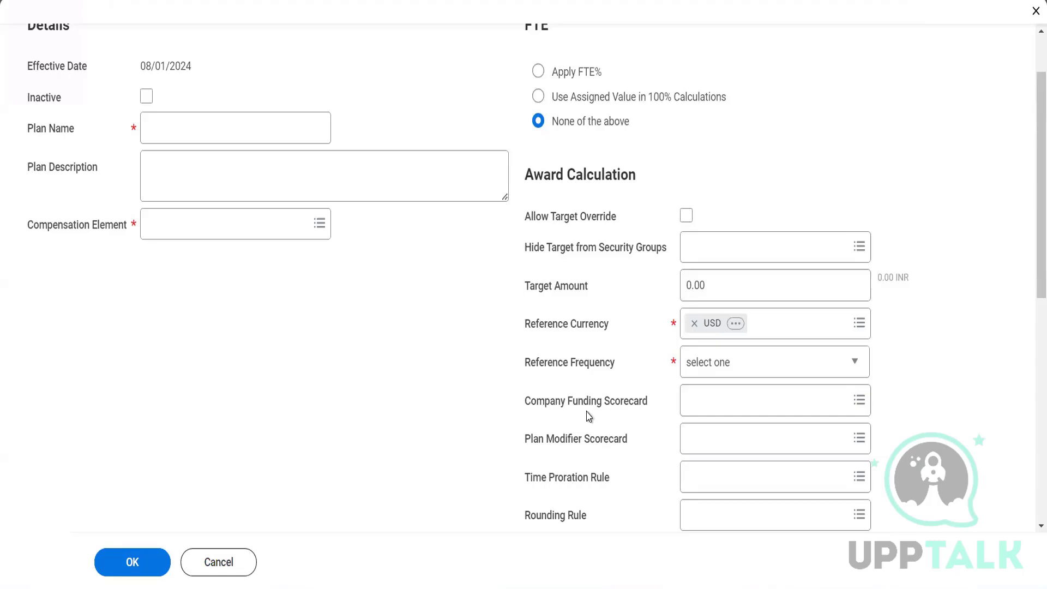
# Browse the compensation scorecards by type for the Company Funding Scorecard field.
pyautogui.click(686, 403)
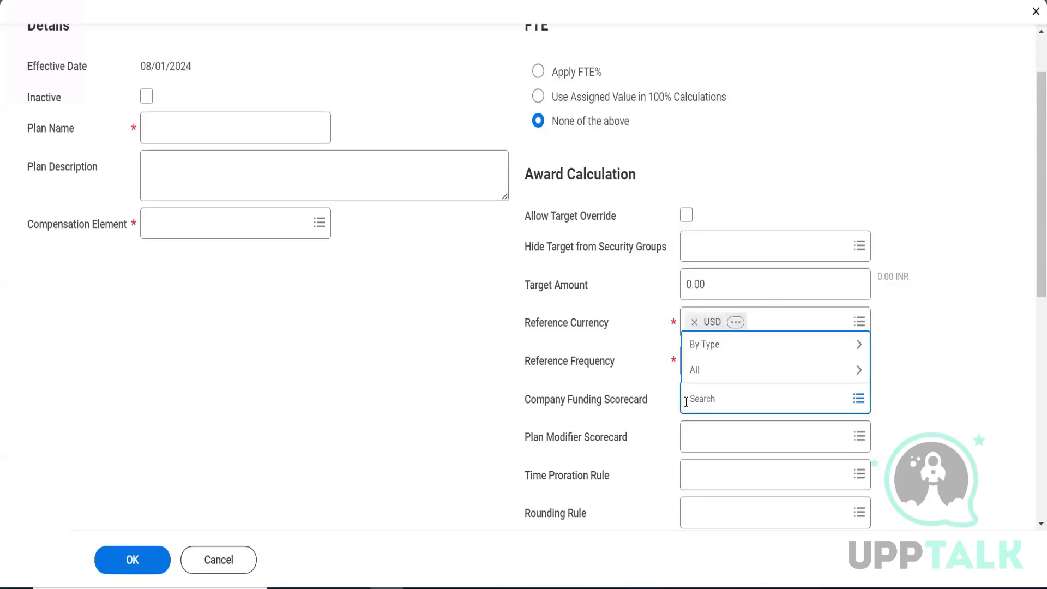
pyautogui.click(738, 349)
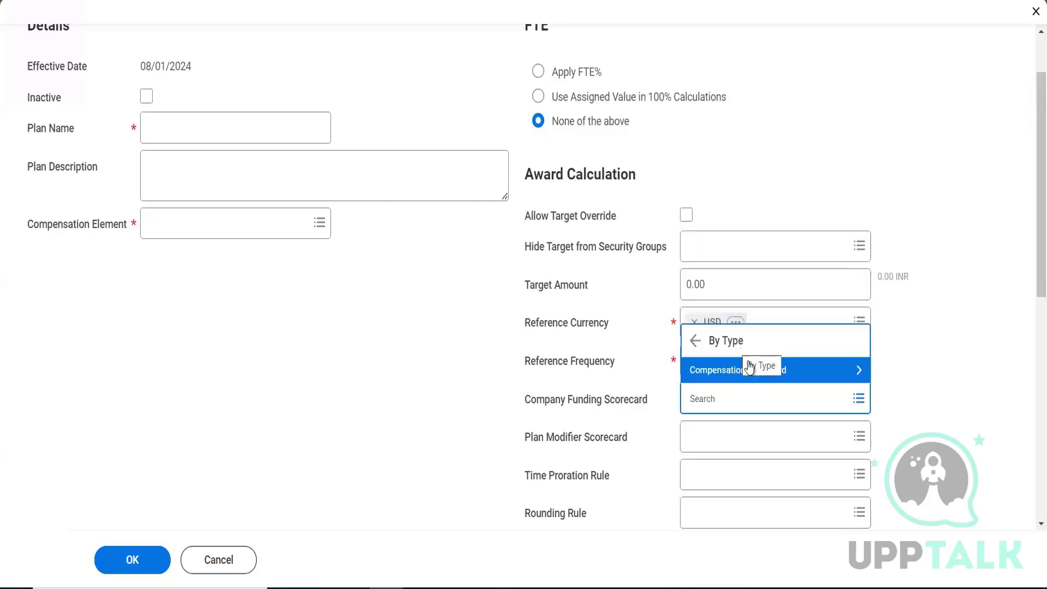
pyautogui.click(751, 370)
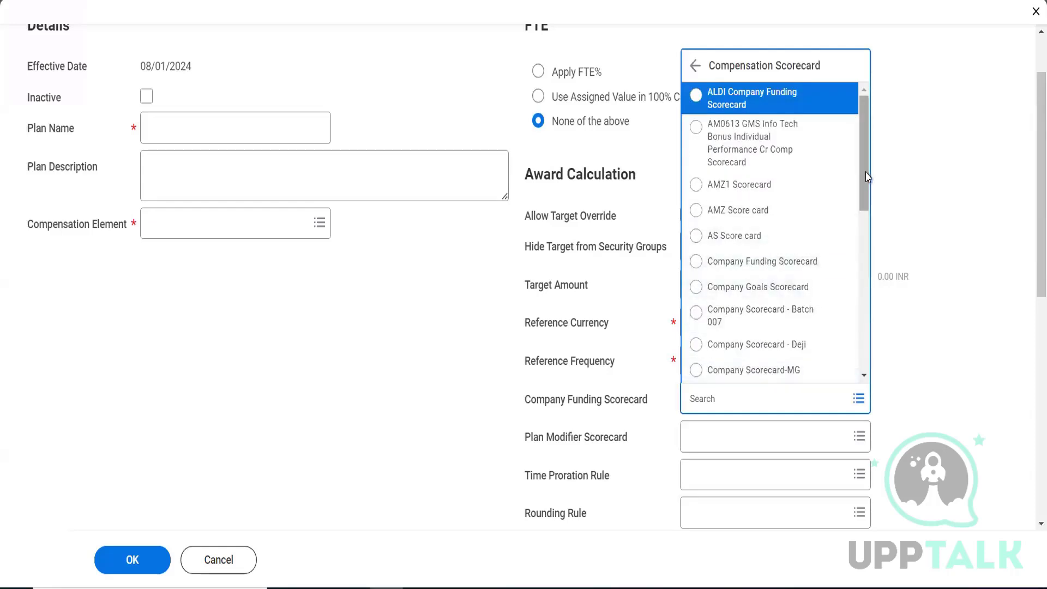
pyautogui.moveTo(867, 176); pyautogui.dragTo(859, 152)
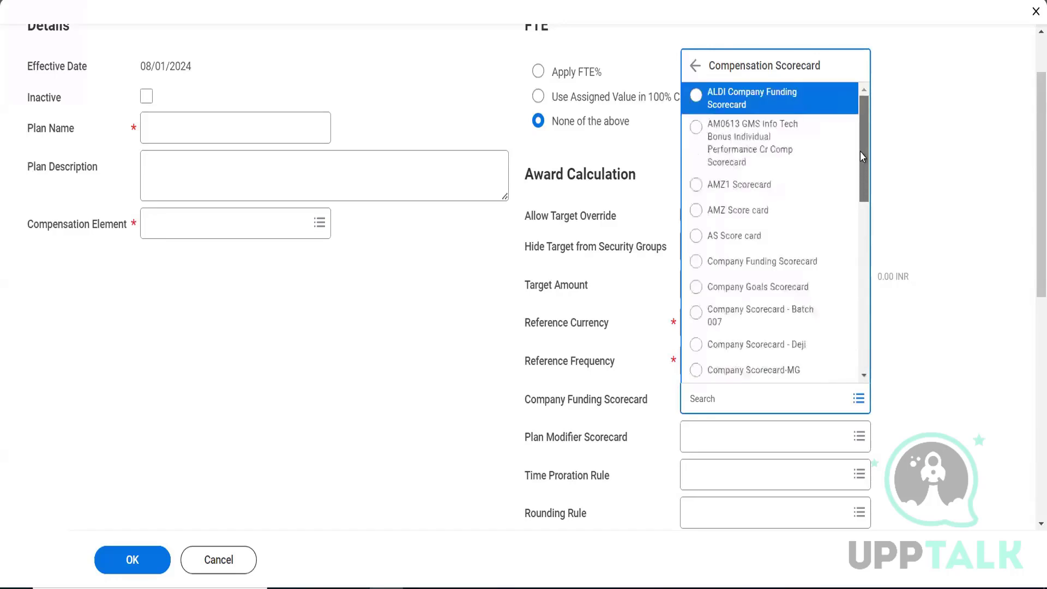
pyautogui.rightClick(745, 266)
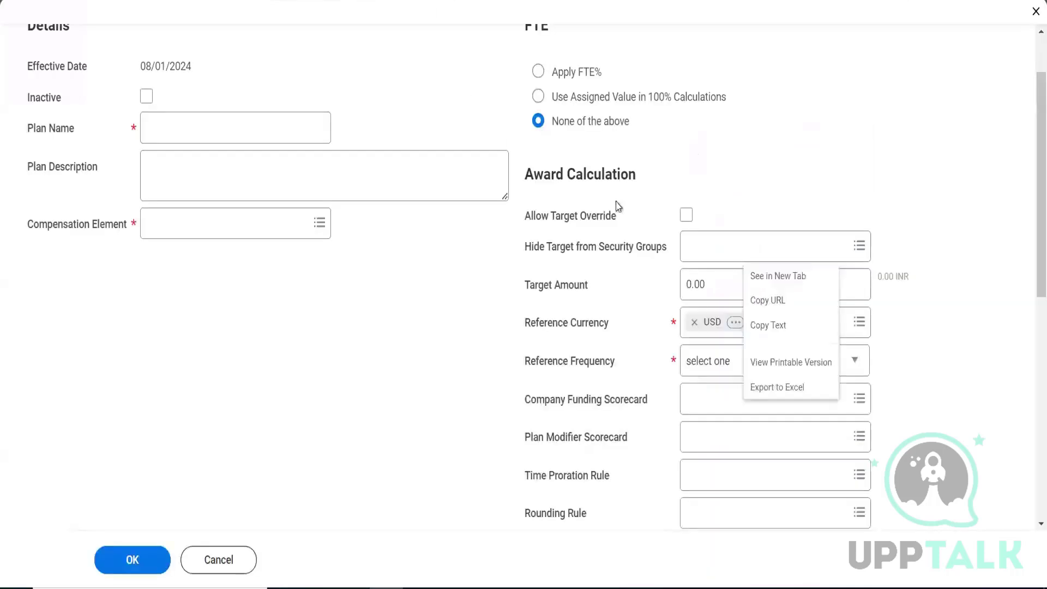
pyautogui.press('Escape')
# From the Company Funding Scorecard options by type, open the Company Goals Scorecard in a new tab.
pyautogui.click(749, 402)
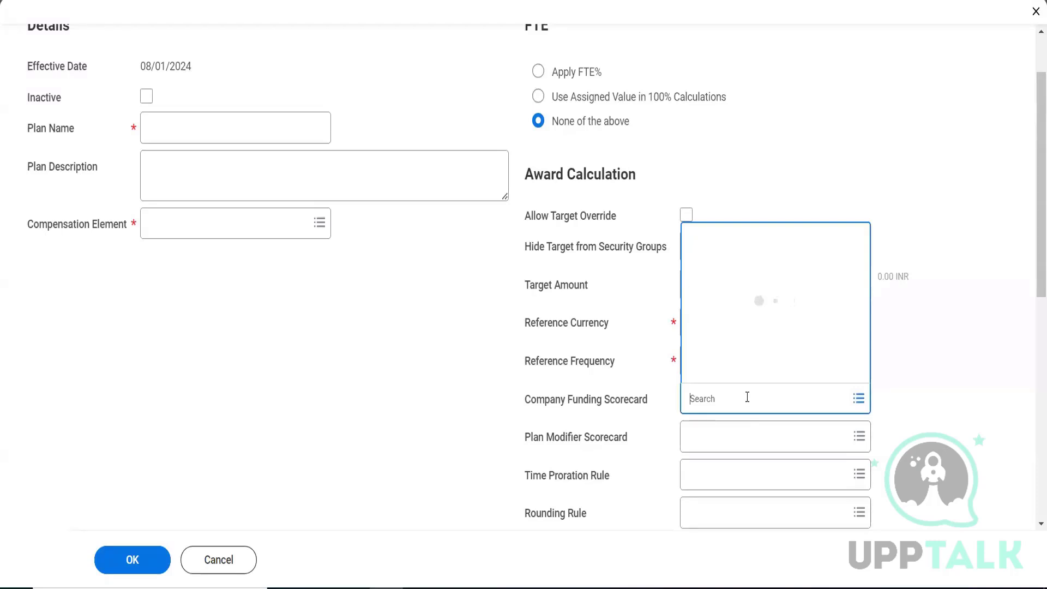
pyautogui.click(763, 346)
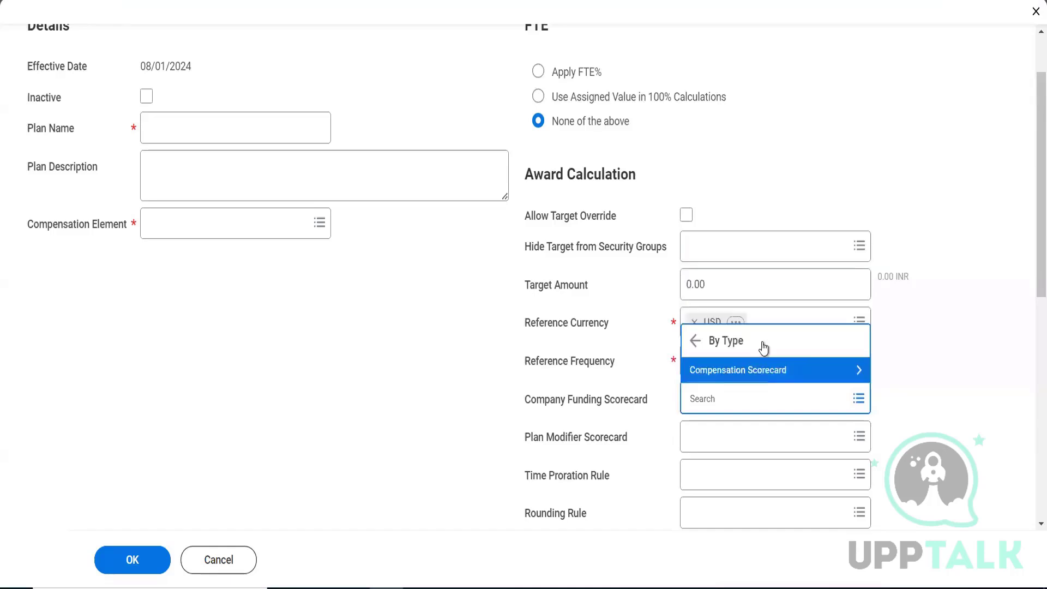
pyautogui.click(766, 380)
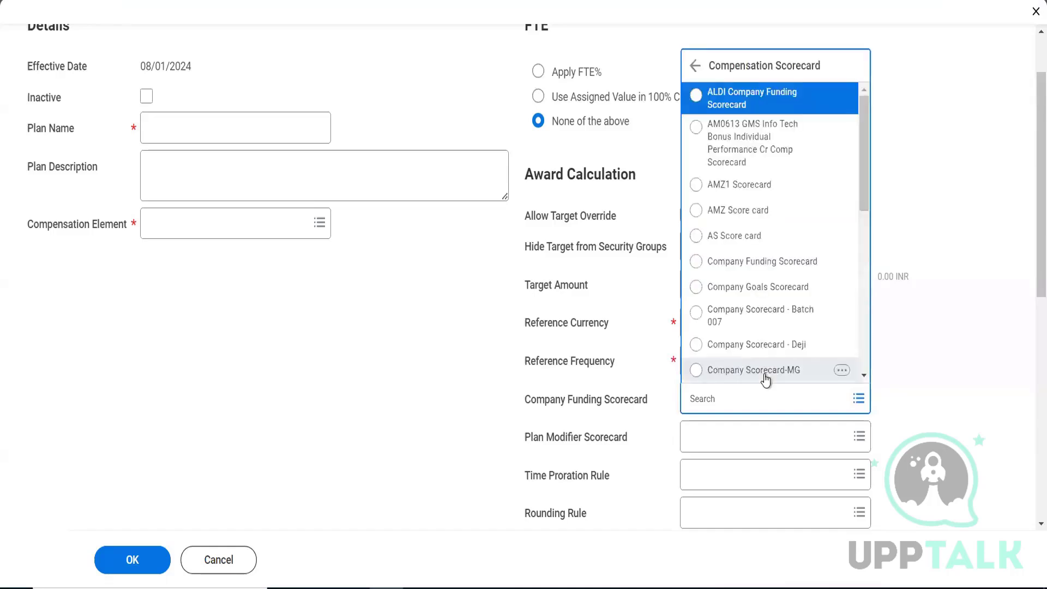
pyautogui.rightClick(754, 290)
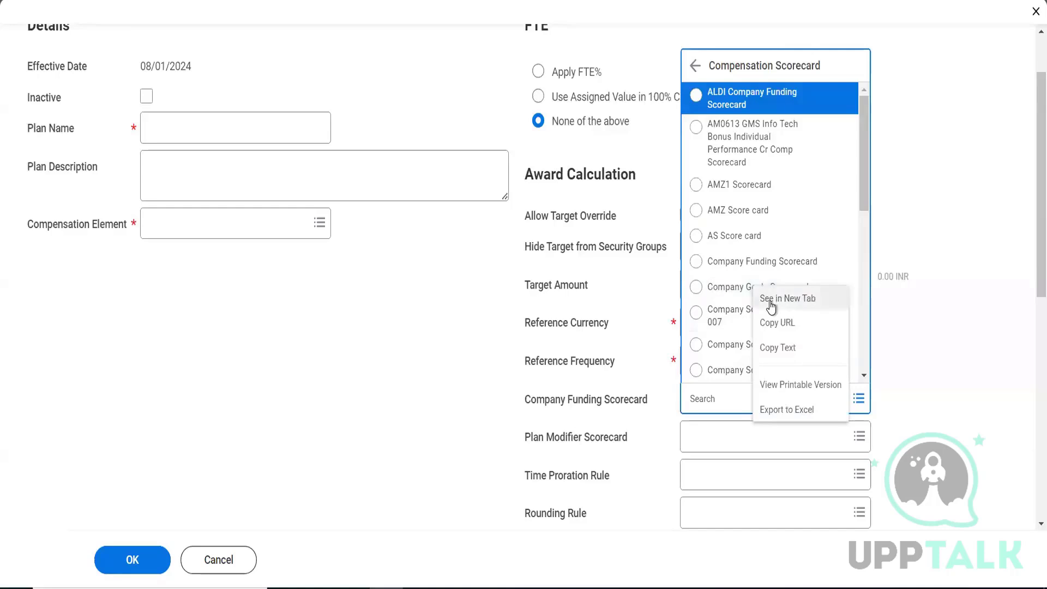
pyautogui.click(772, 300)
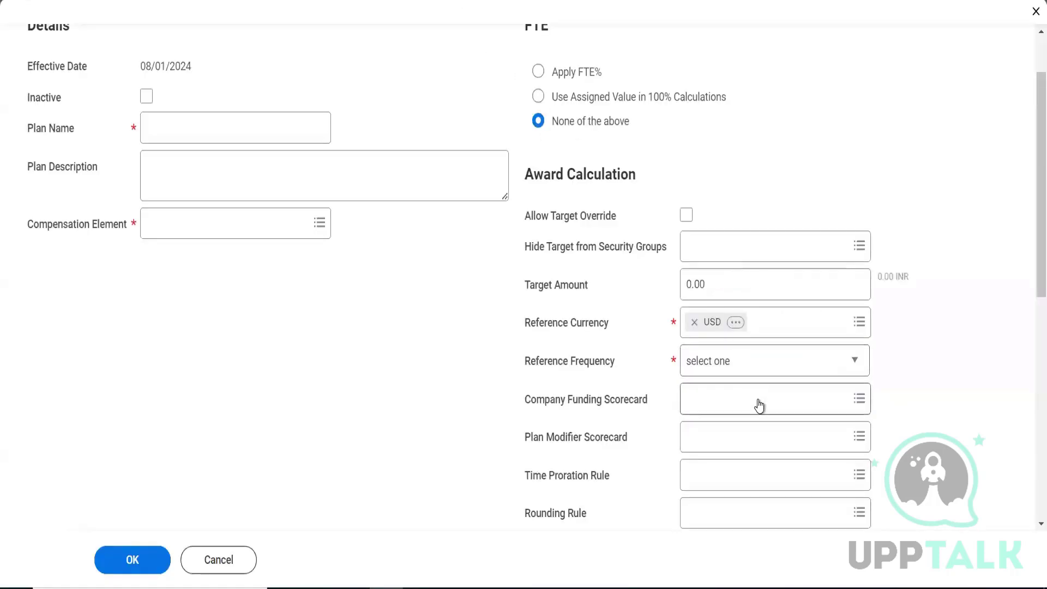
pyautogui.click(759, 405)
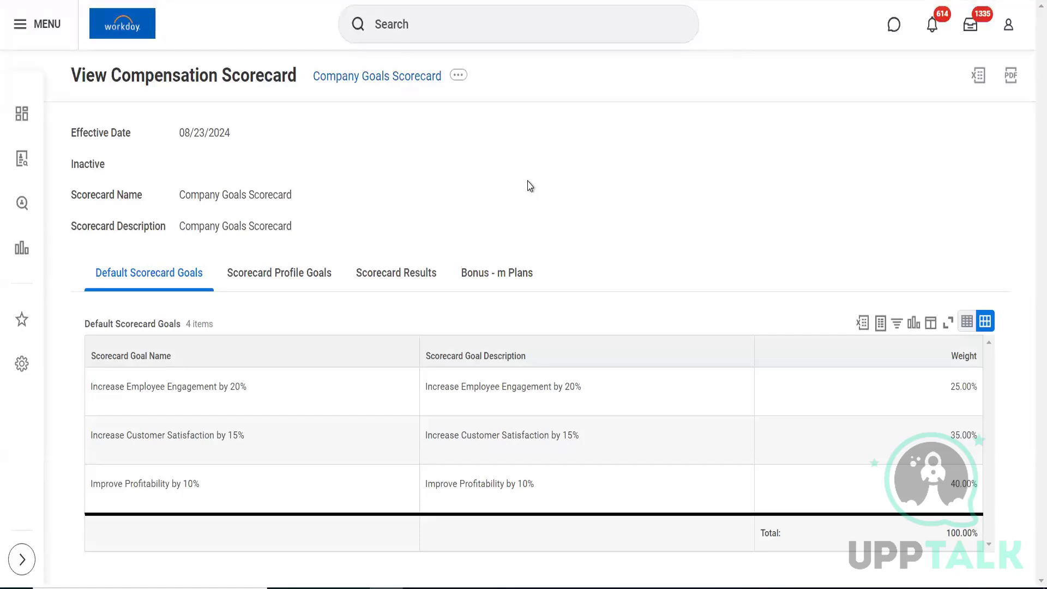
pyautogui.click(279, 272)
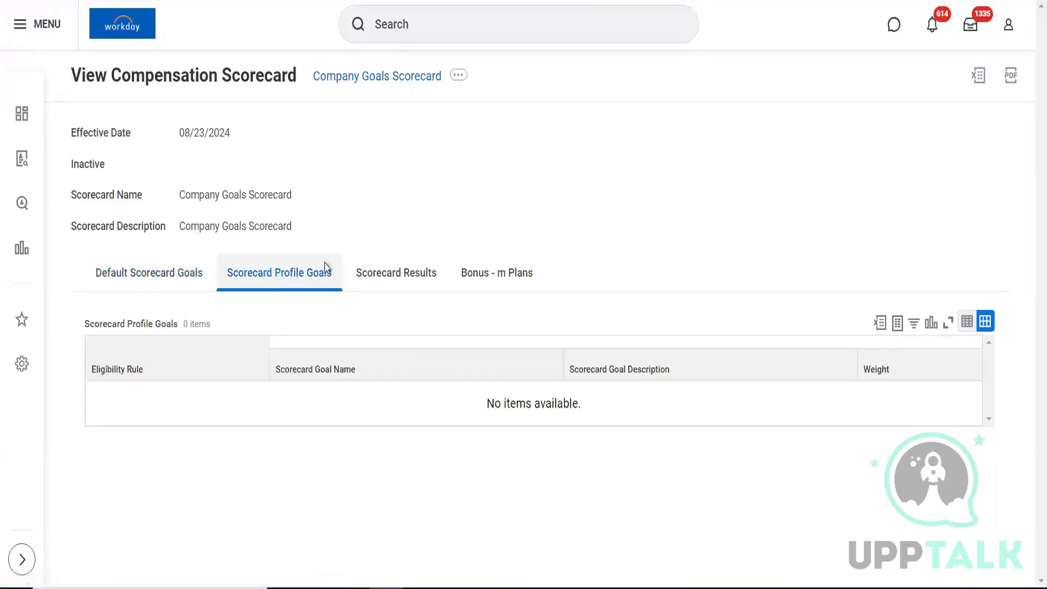
pyautogui.click(390, 274)
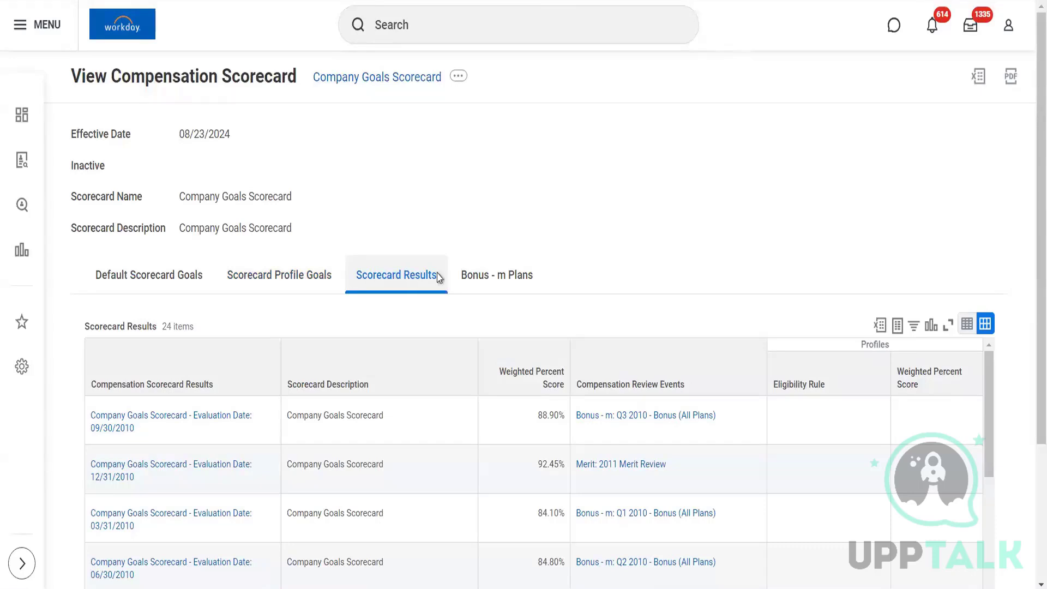
pyautogui.click(489, 280)
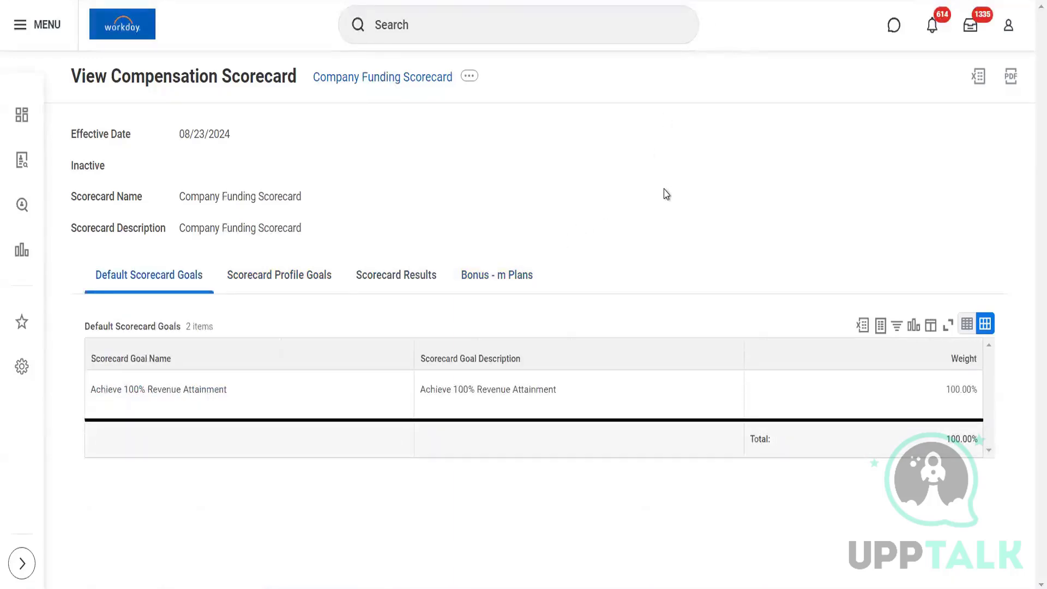
# Examine the Company Funding Scorecard's goals, results and bonus plans, and compare them with the Company Goals Scorecard's default goals.
pyautogui.click(294, 283)
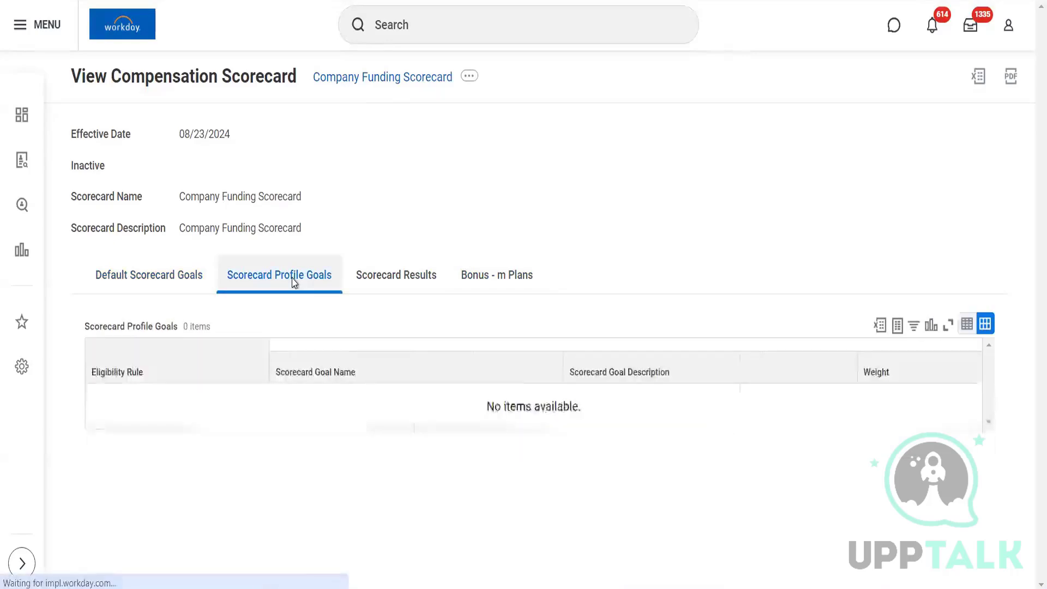
pyautogui.click(366, 278)
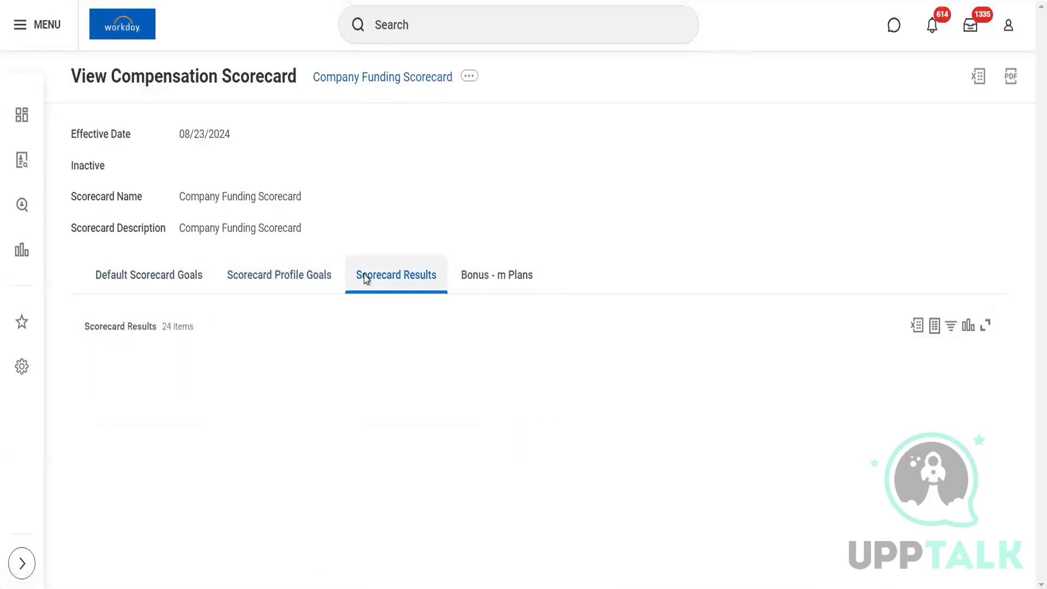
pyautogui.click(473, 275)
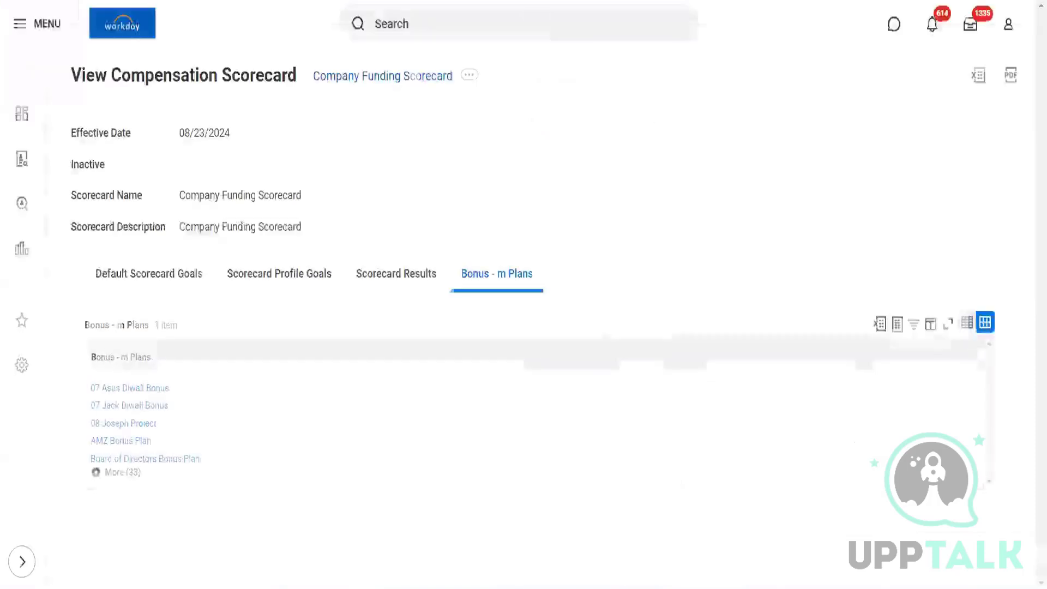
pyautogui.click(141, 283)
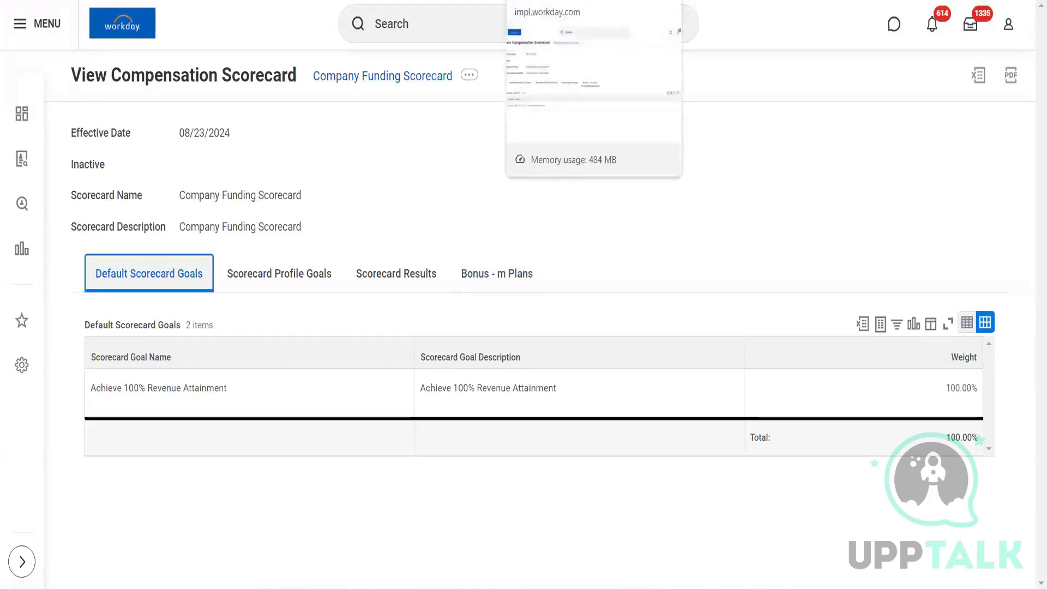
pyautogui.click(559, 1)
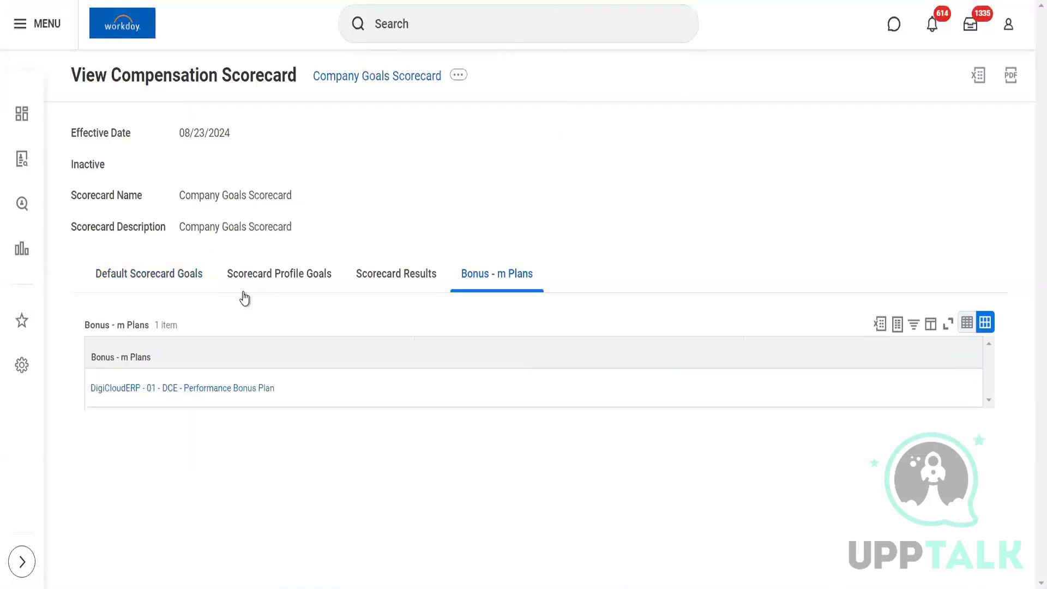
pyautogui.click(178, 280)
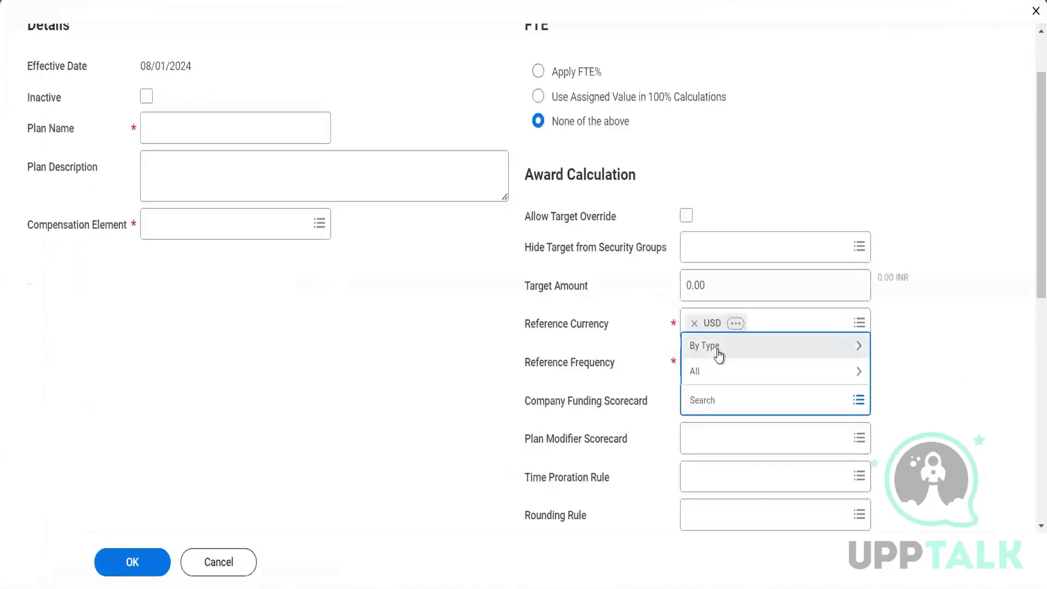
# Browse the Company Funding Scorecard field's compensation scorecards by type to the end of the list and open one separately.
pyautogui.click(721, 354)
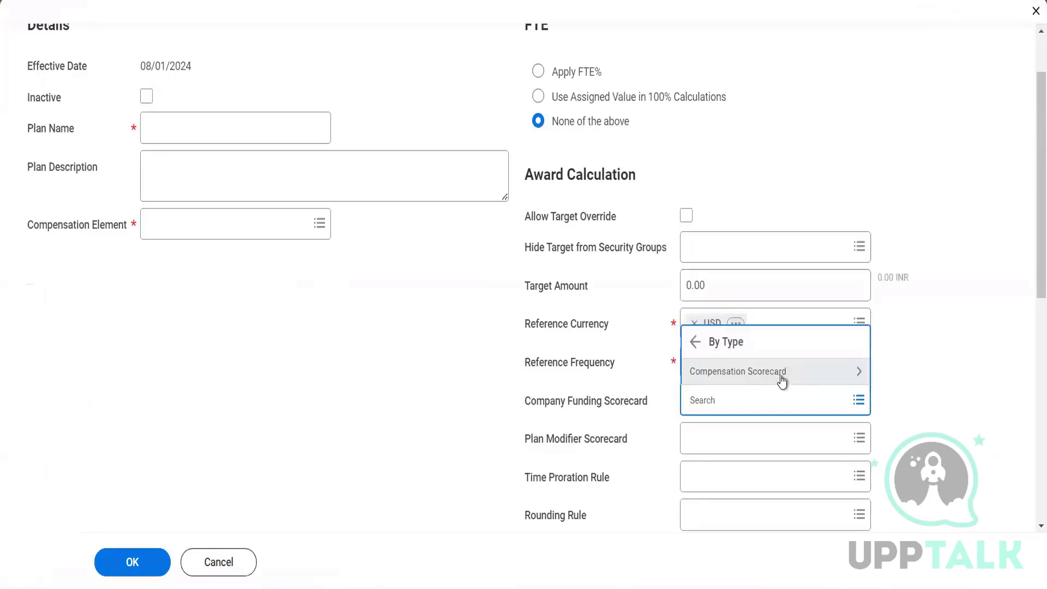
pyautogui.click(782, 373)
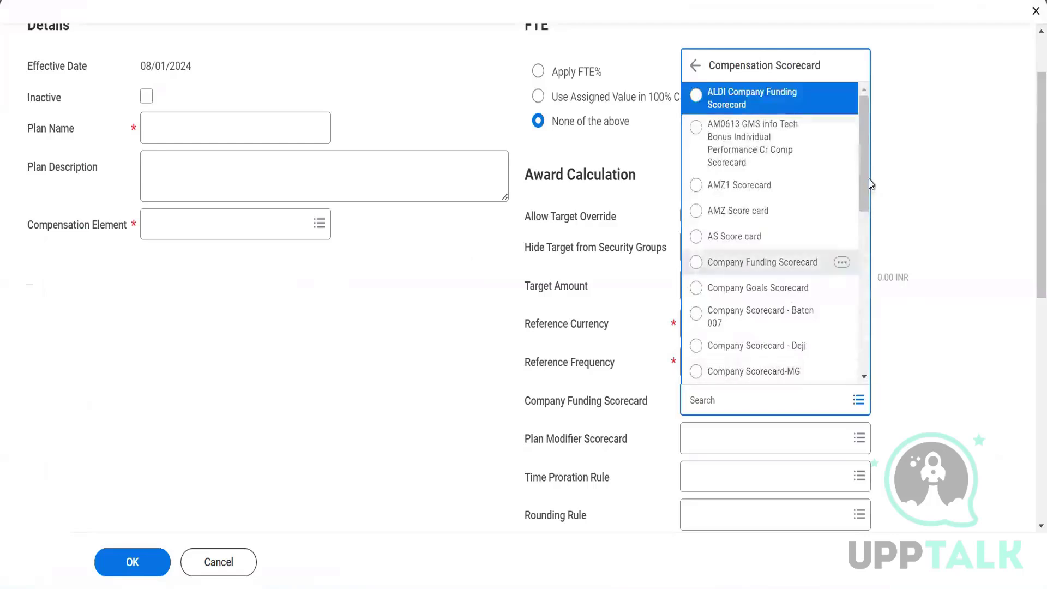
pyautogui.moveTo(864, 182); pyautogui.dragTo(871, 356)
pyautogui.scroll(-1, 861, 309)
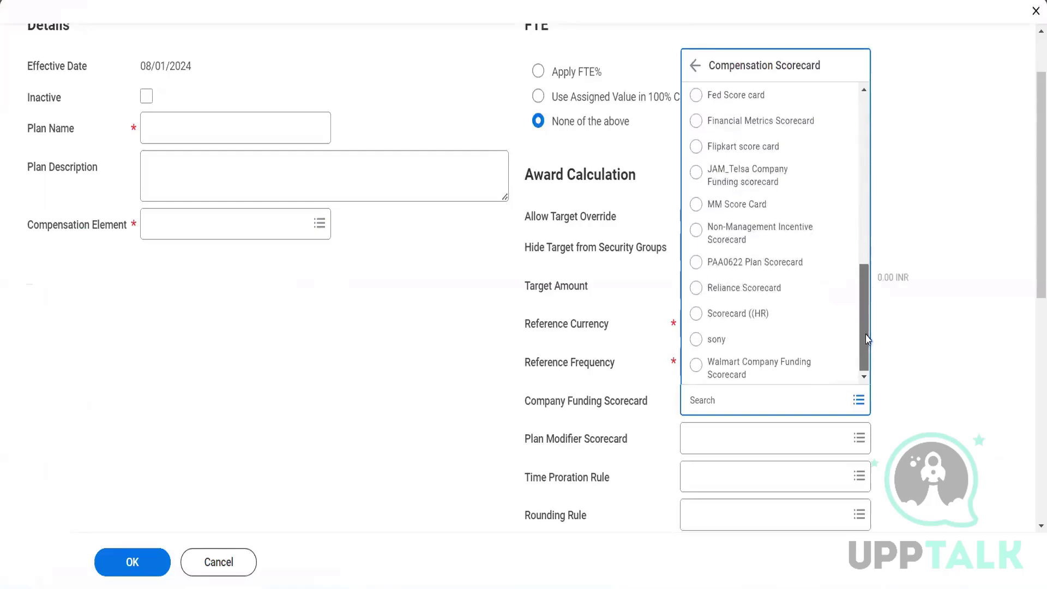
pyautogui.rightClick(763, 294)
pyautogui.click(776, 302)
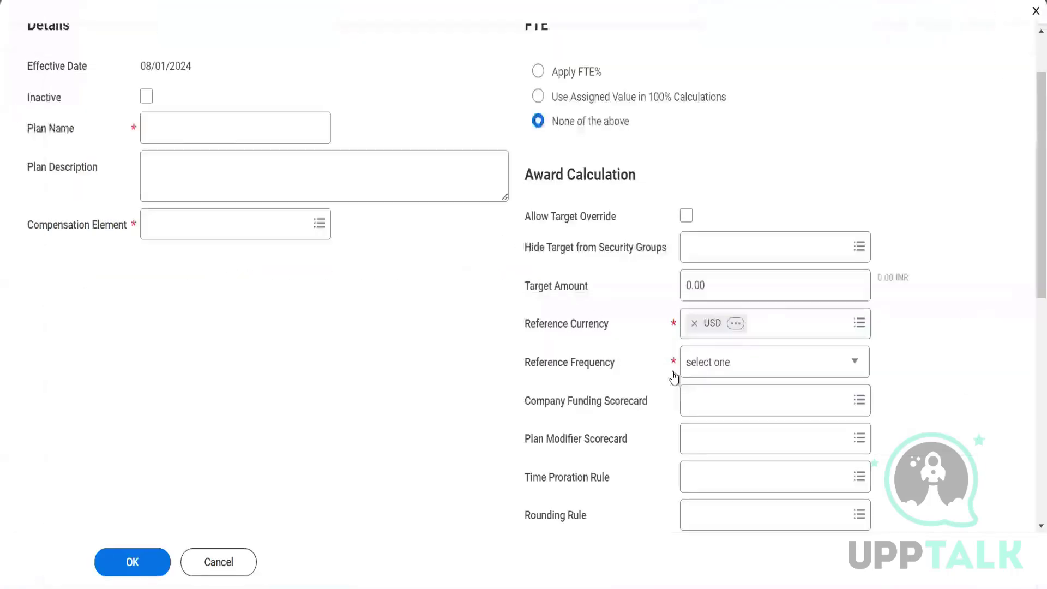
# Review the bonus plan form's plan eligibility, process eligibility, segment security and coverage date sections, and return to its award calculation settings.
pyautogui.scroll(-7, 1028, 381)
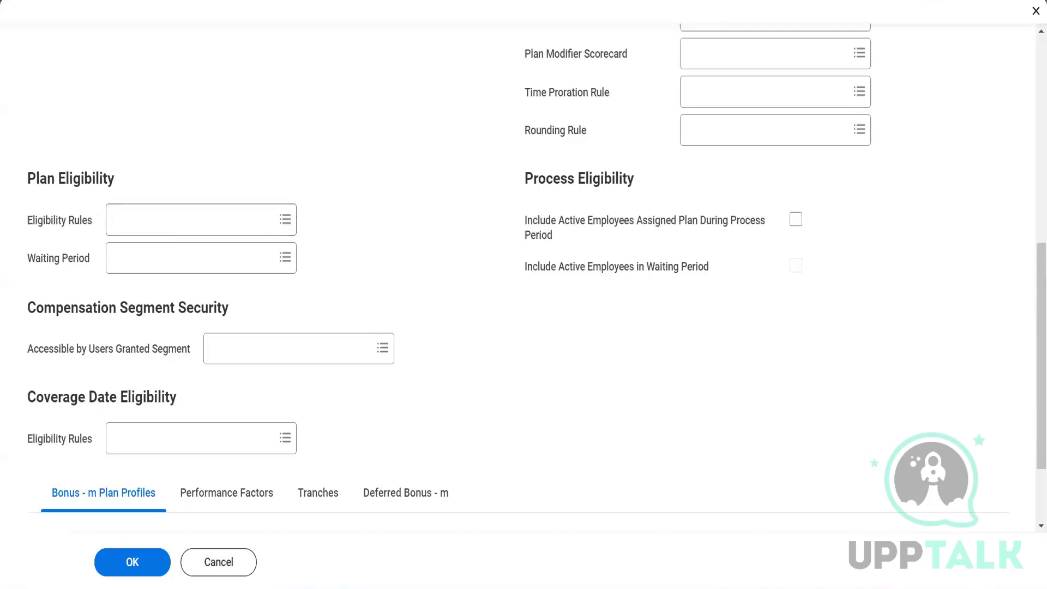
pyautogui.press('Escape')
pyautogui.moveTo(600, 236)
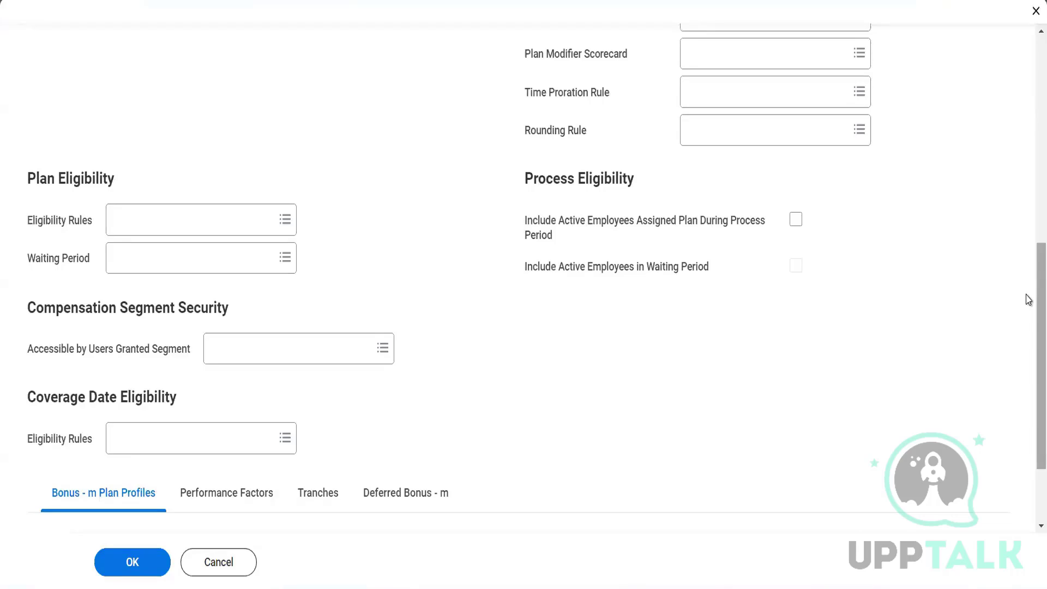
pyautogui.scroll(5, 1028, 246)
pyautogui.scroll(3, 1028, 131)
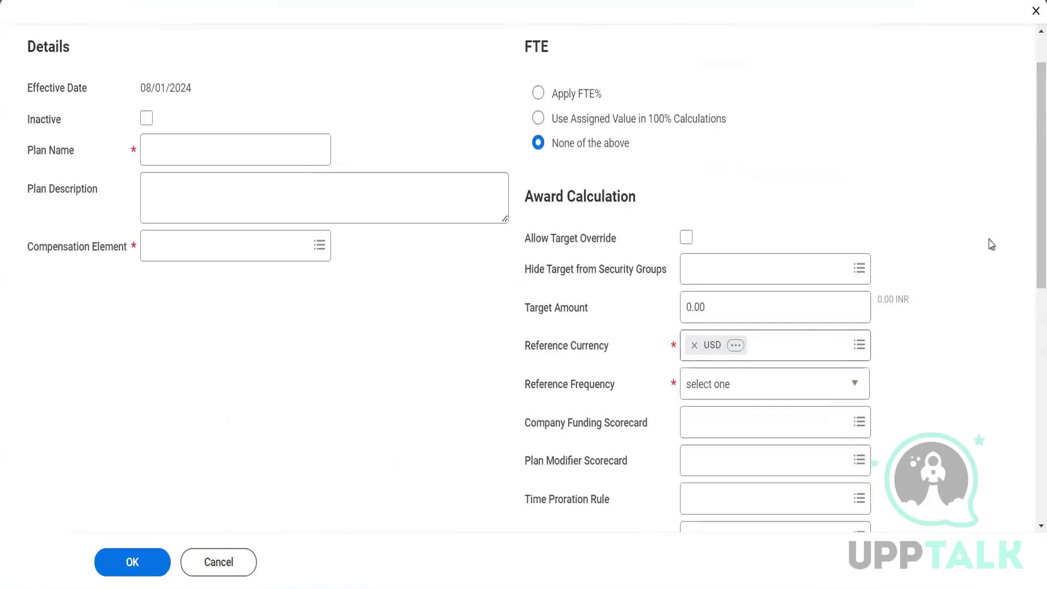
# From the Plan Modifier Scorecard options, open the Company Funding Modifier scorecard in a new tab.
pyautogui.moveTo(1028, 203); pyautogui.dragTo(1029, 321)
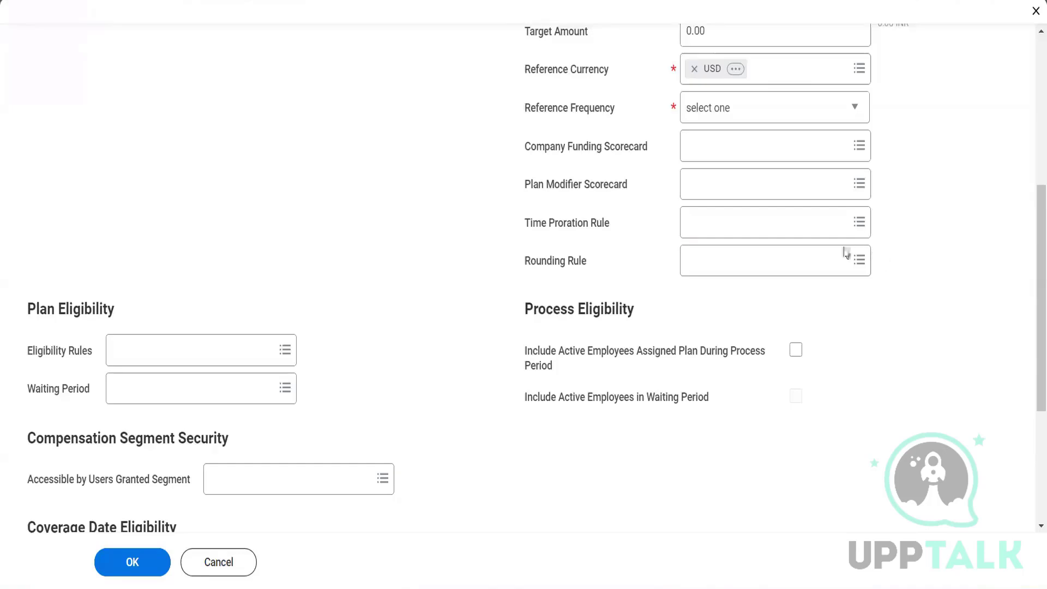
pyautogui.click(724, 188)
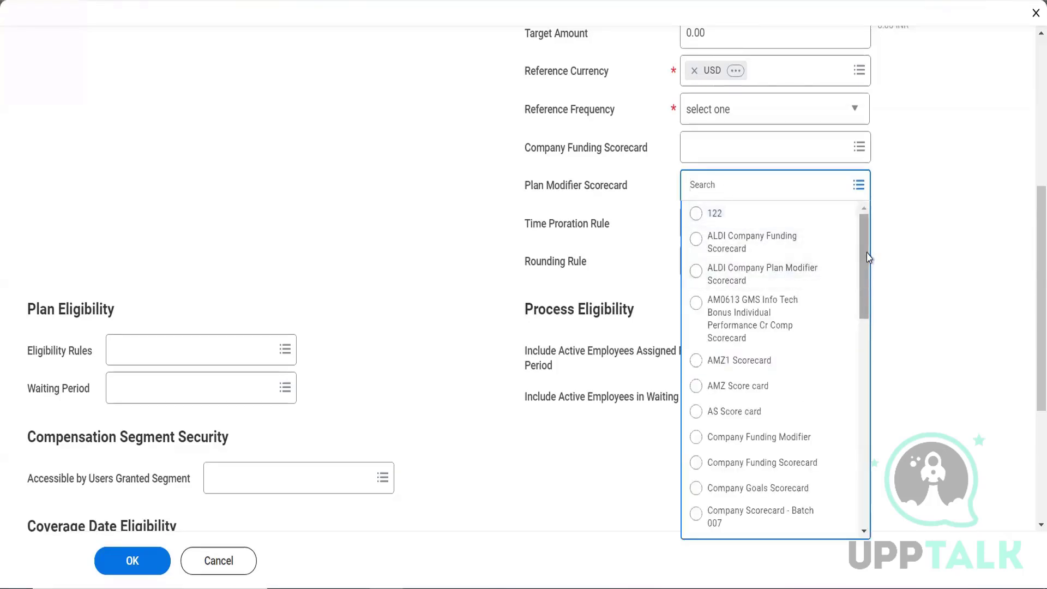
pyautogui.scroll(-2, 864, 267)
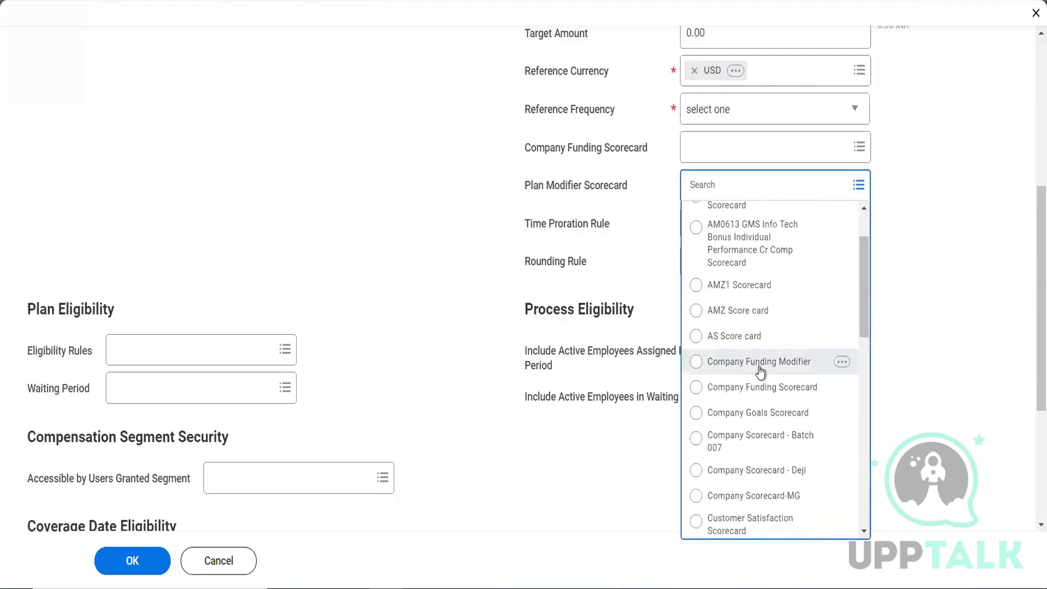
pyautogui.rightClick(751, 363)
pyautogui.click(766, 378)
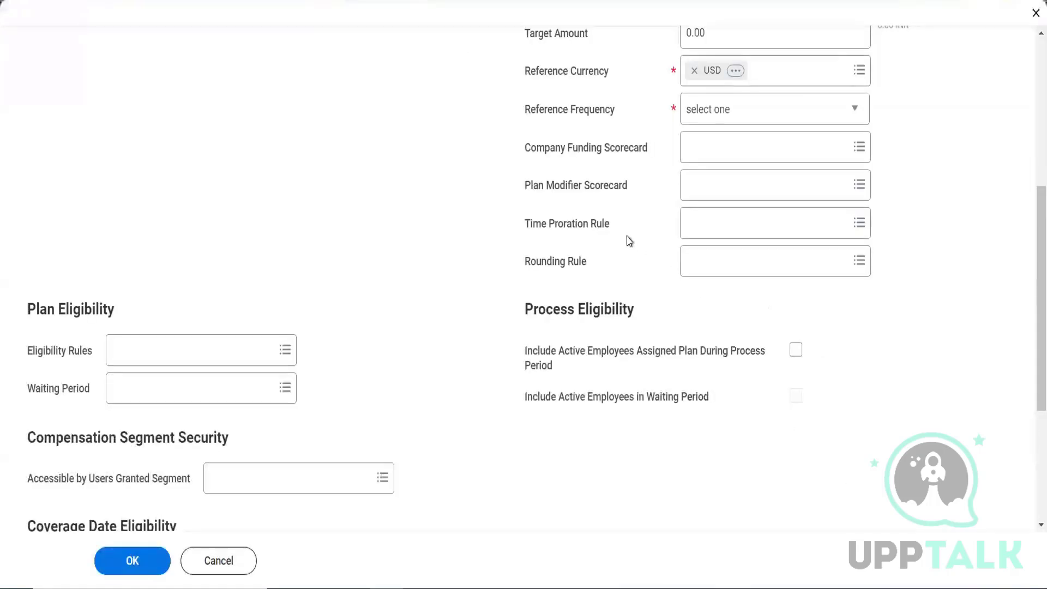
# Reopen the Plan Modifier Scorecard options and open the Company Goals Scorecard in a new tab.
pyautogui.click(754, 230)
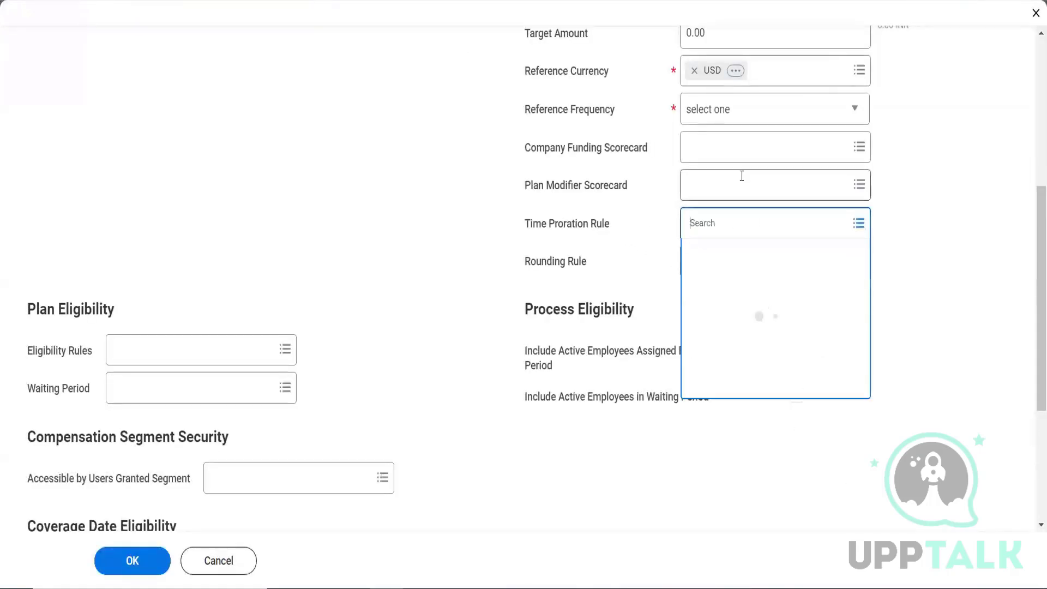
pyautogui.click(742, 176)
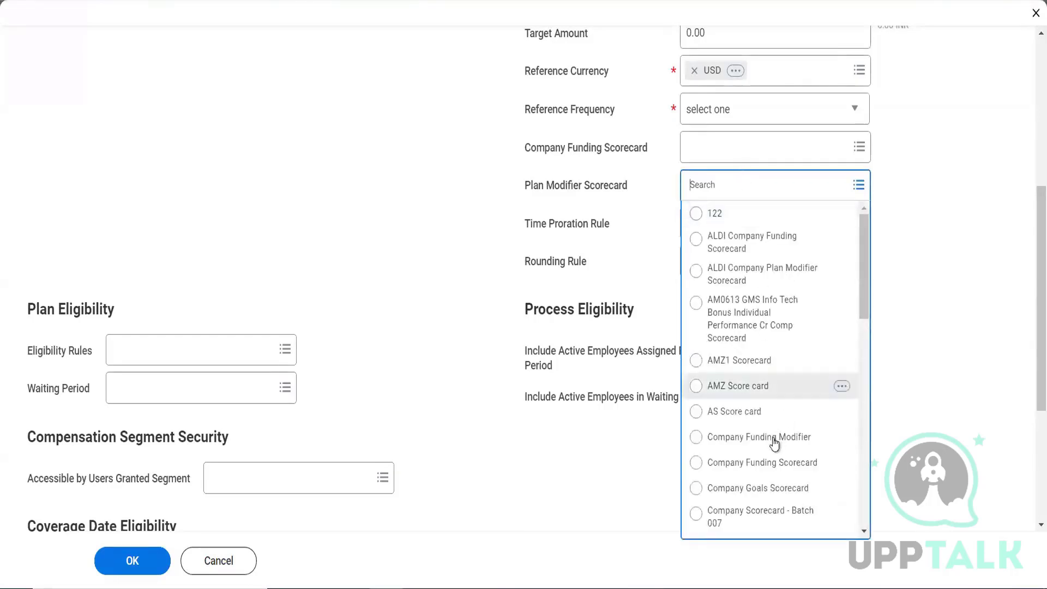
pyautogui.rightClick(756, 494)
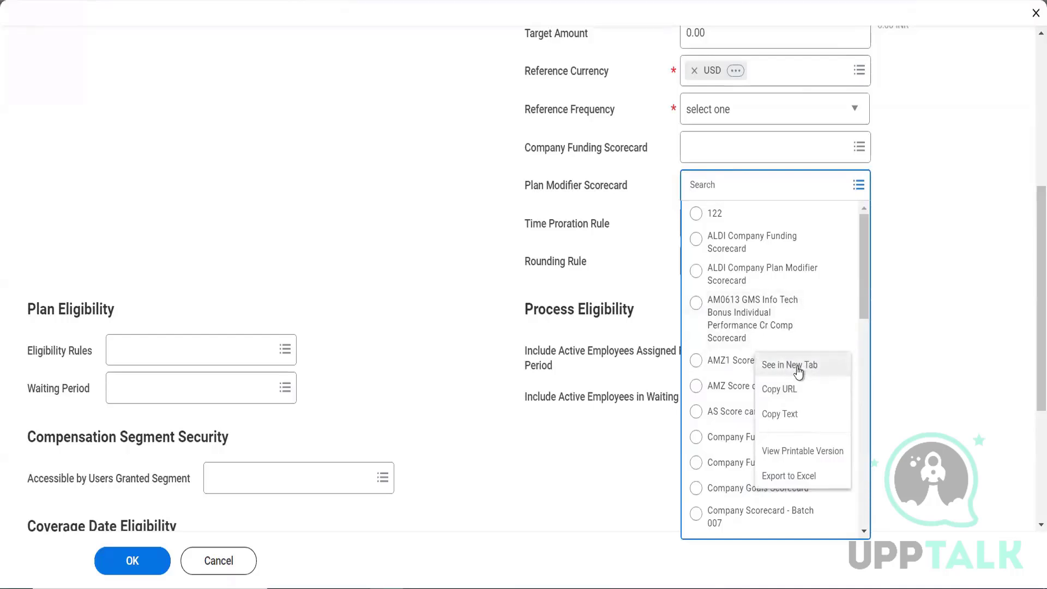
pyautogui.press('Escape')
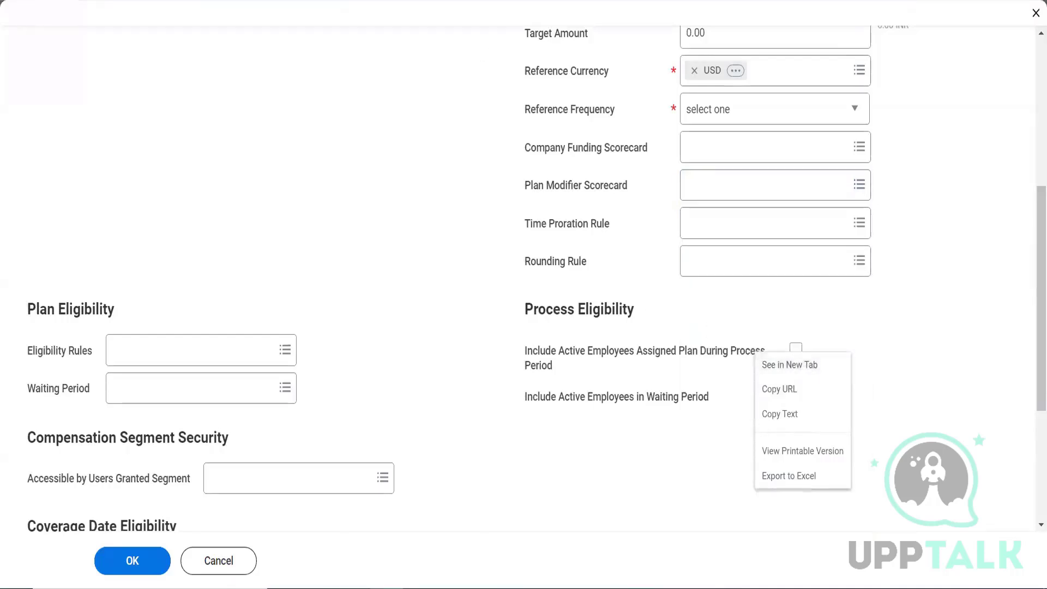
pyautogui.click(772, 370)
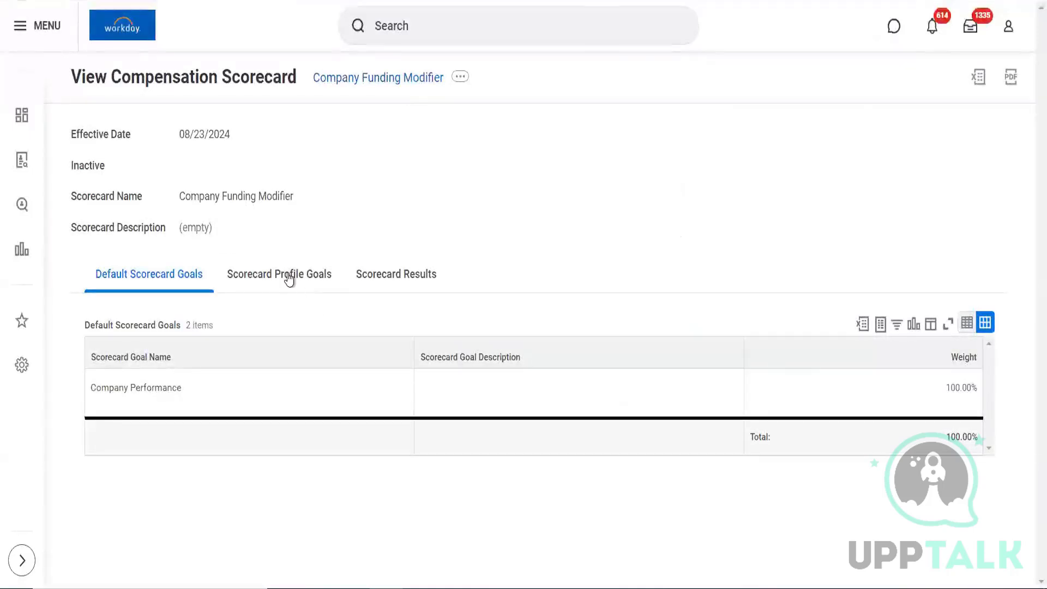
# Examine the Company Funding Modifier's scorecard profile goals and weights for each location eligibility rule.
pyautogui.click(289, 280)
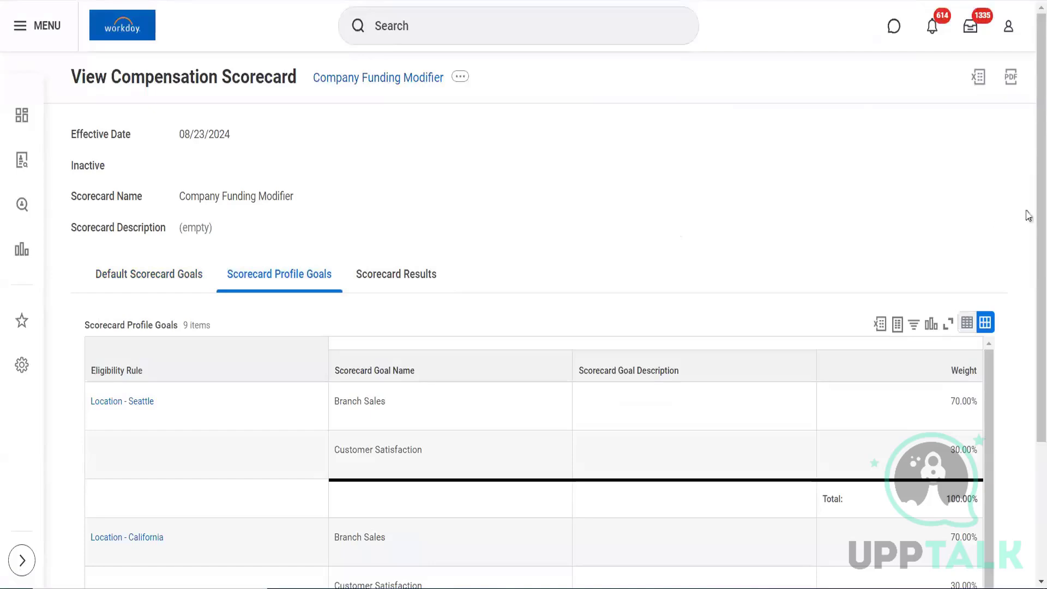
pyautogui.scroll(-1, 1029, 217)
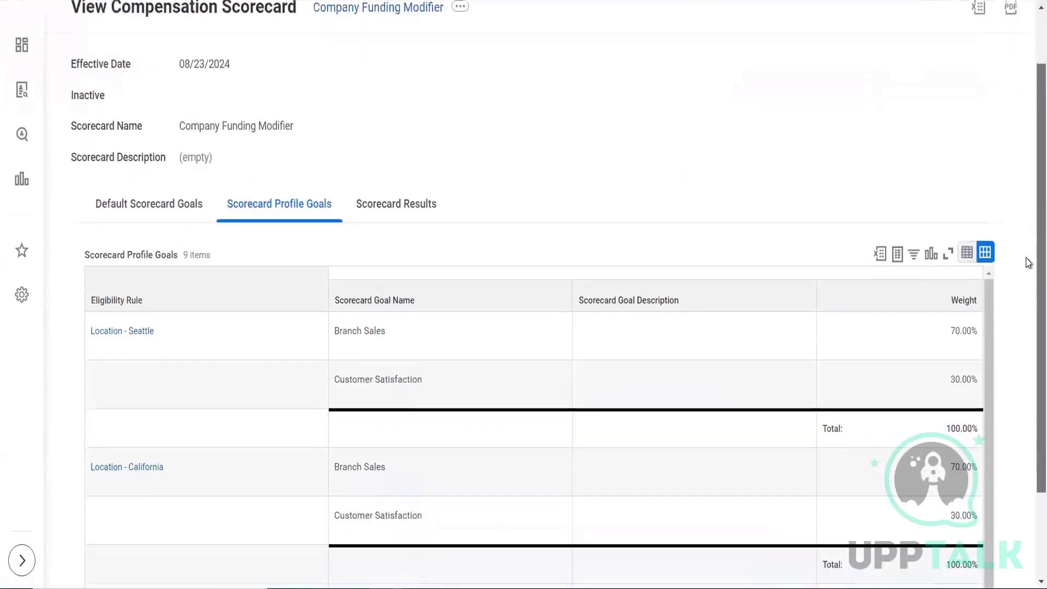
pyautogui.scroll(1, 1029, 229)
pyautogui.scroll(-1, 1030, 240)
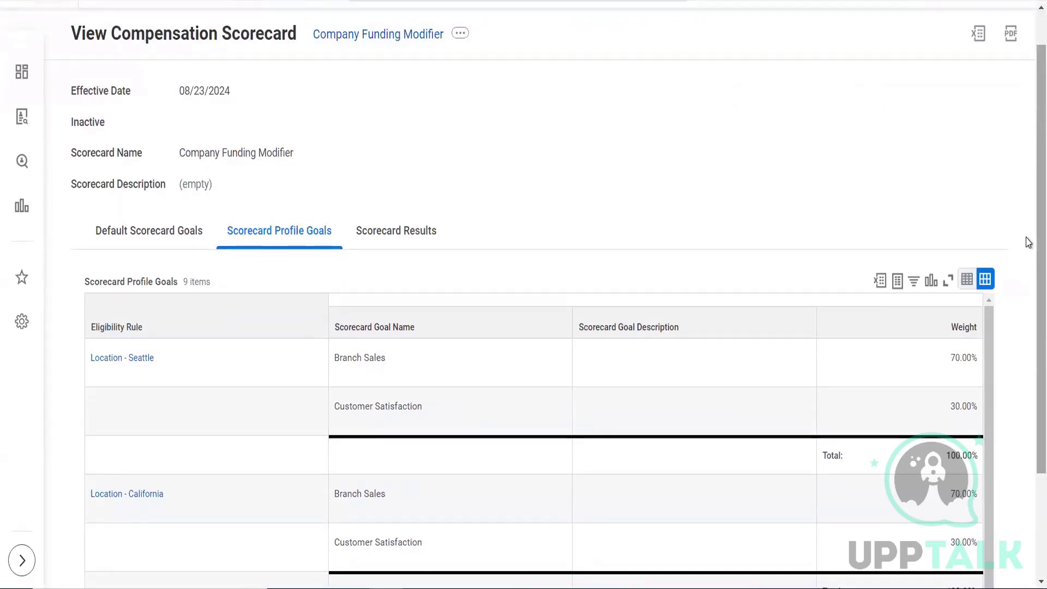
pyautogui.scroll(-3, 1028, 242)
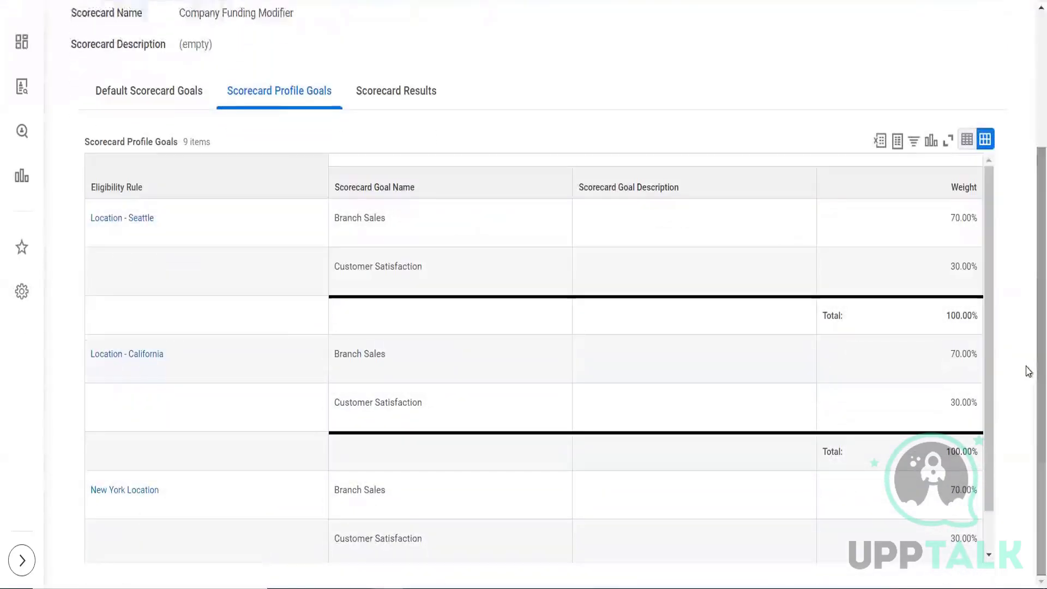
# Compare the Branch Sales and Customer Satisfaction weights across the Seattle, California and New York location rules, and return to the bonus plan form.
pyautogui.scroll(-1, 993, 384)
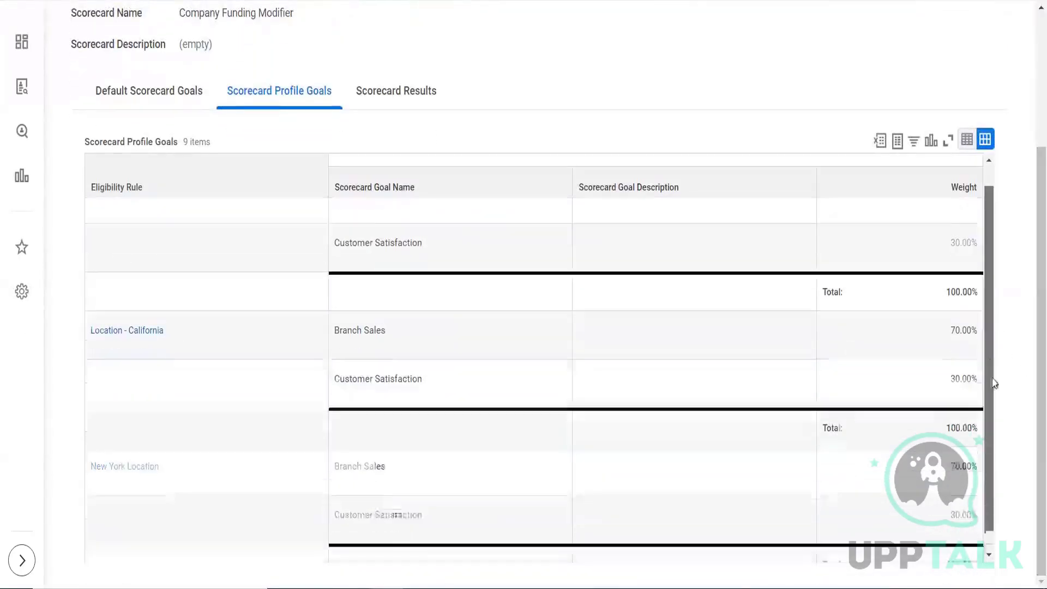
pyautogui.scroll(2, 991, 273)
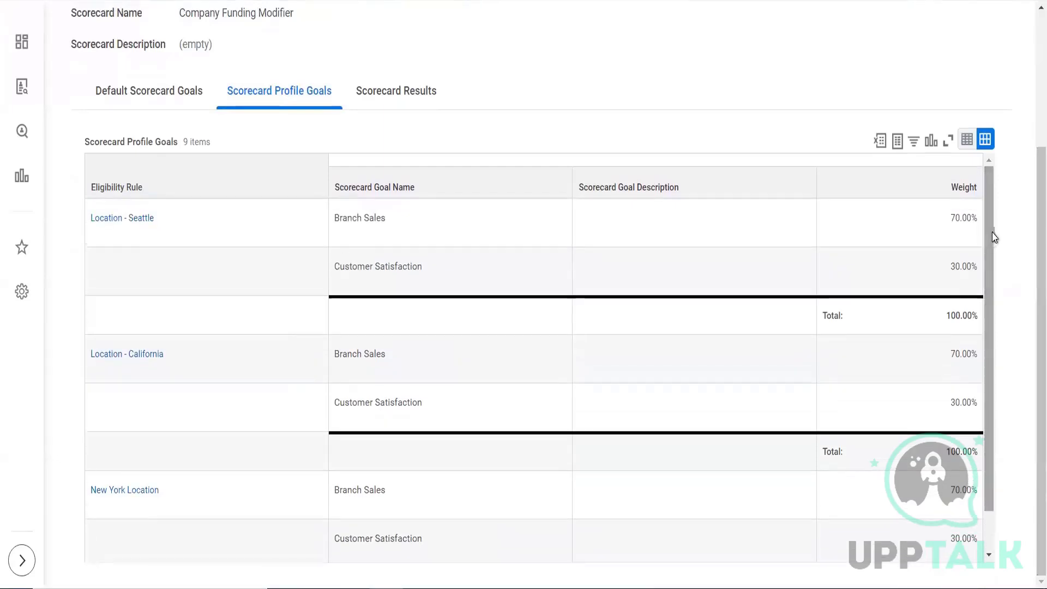
pyautogui.scroll(3, 1028, 118)
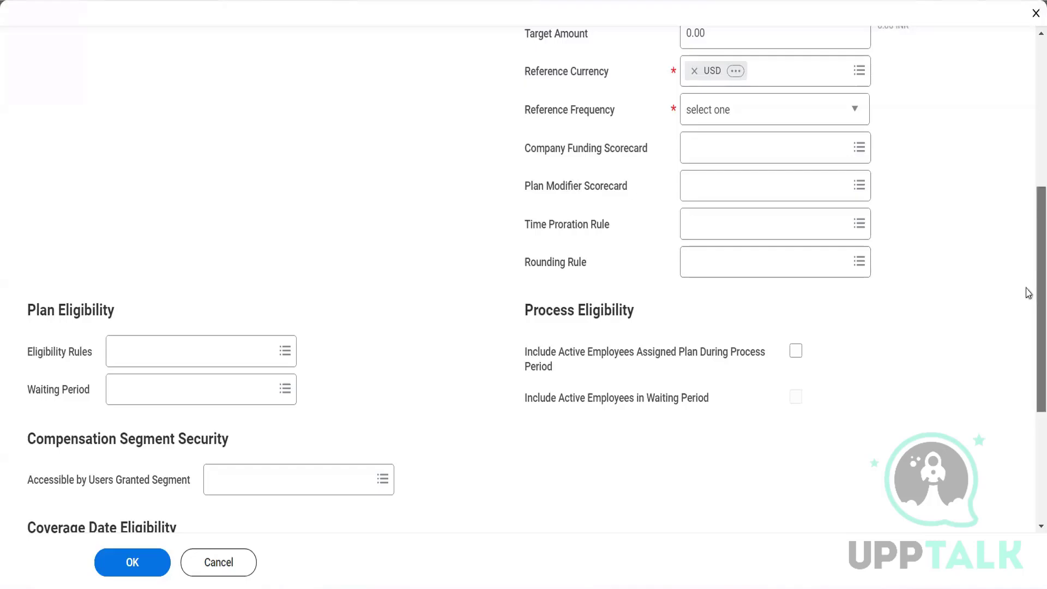
# In the bonus plan's performance factors, try the individual performance factor option, and select Bonus - m Plan with Multiple Factors instead.
pyautogui.scroll(-5, 1029, 292)
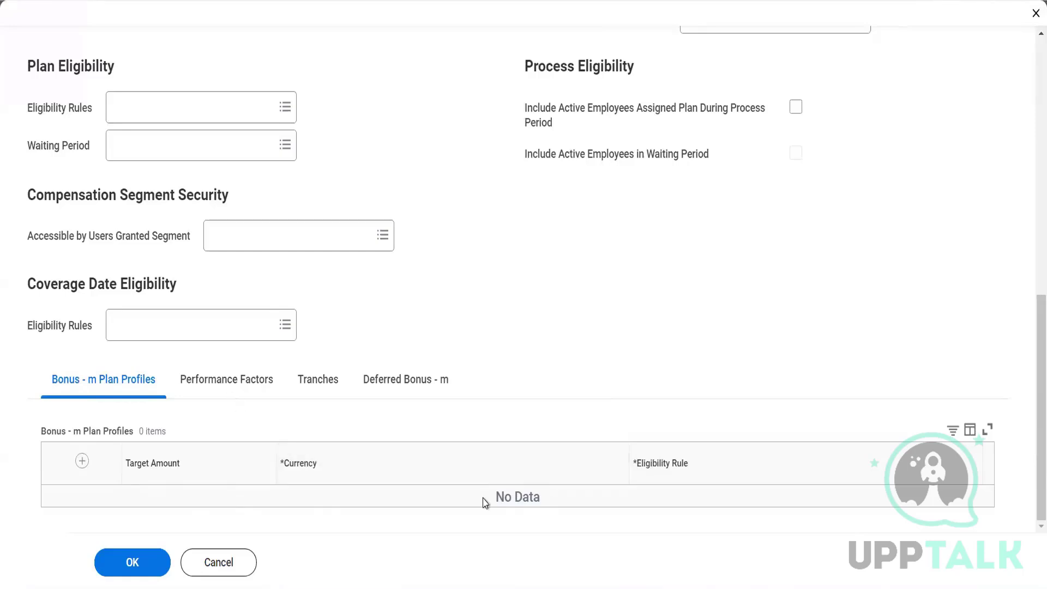
pyautogui.click(232, 378)
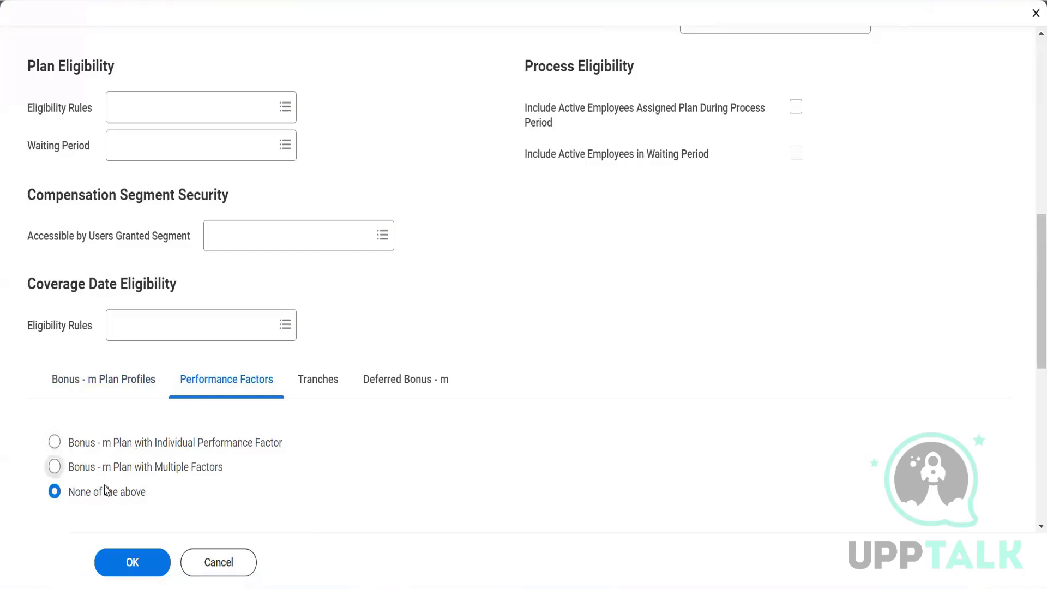
pyautogui.click(144, 447)
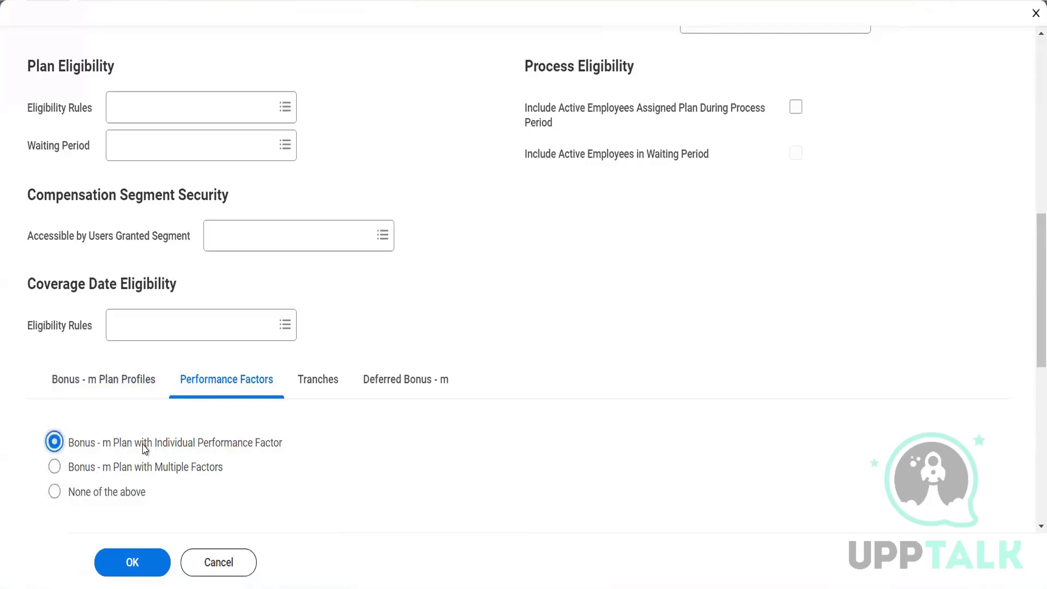
pyautogui.click(141, 473)
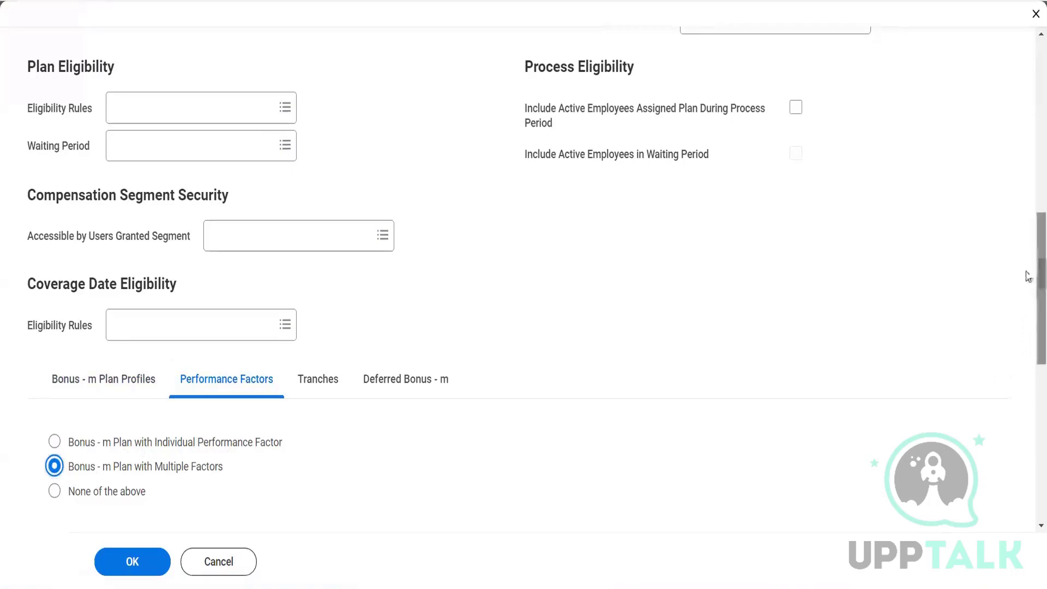
pyautogui.moveTo(1036, 249); pyautogui.dragTo(1036, 245)
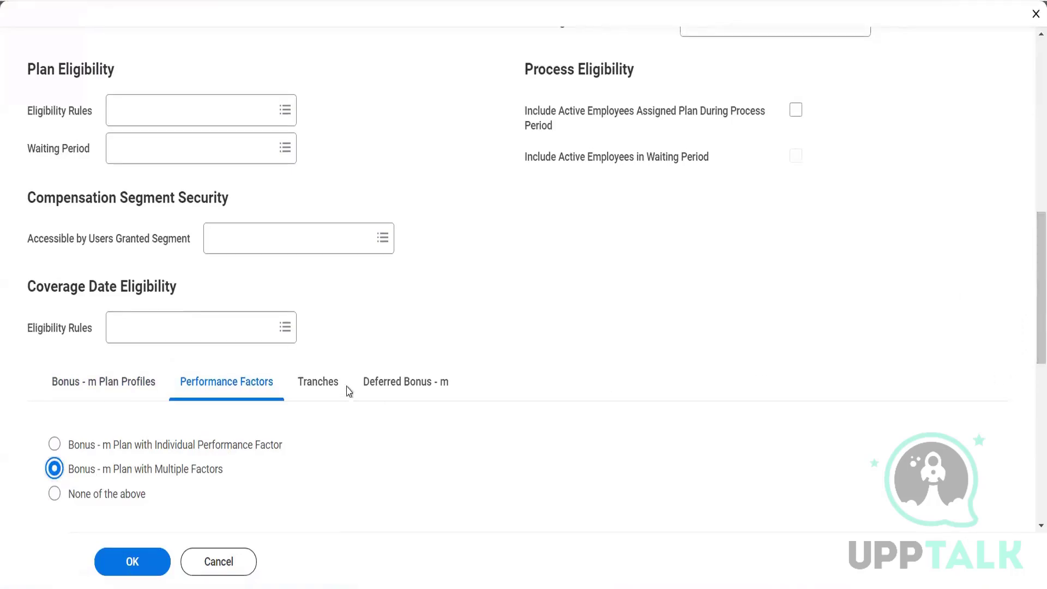
# Review the bonus plan's tranches and plan profiles tables, and return to the tranches table.
pyautogui.click(315, 384)
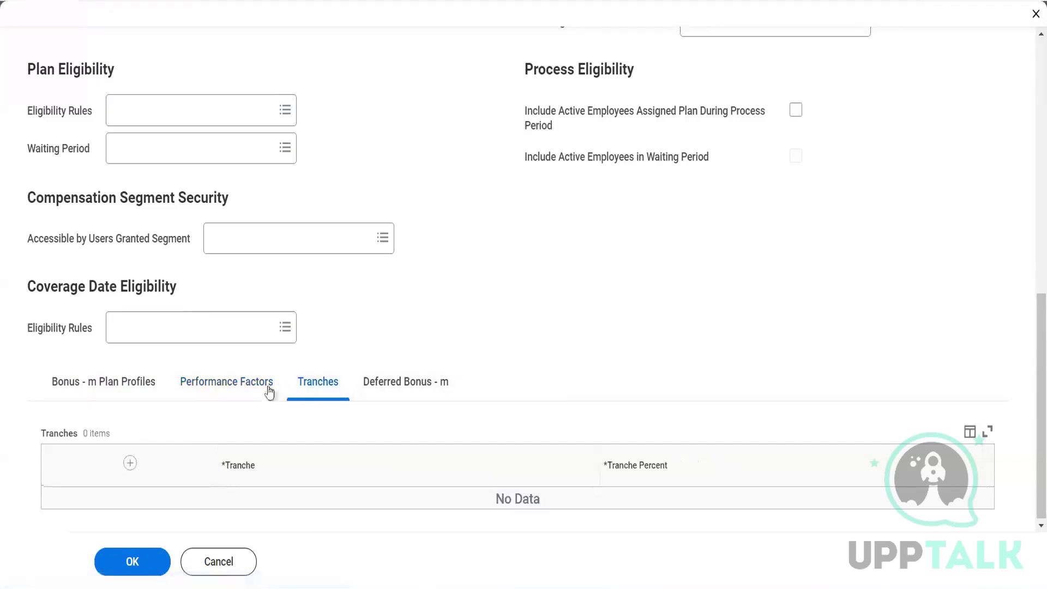
pyautogui.click(113, 385)
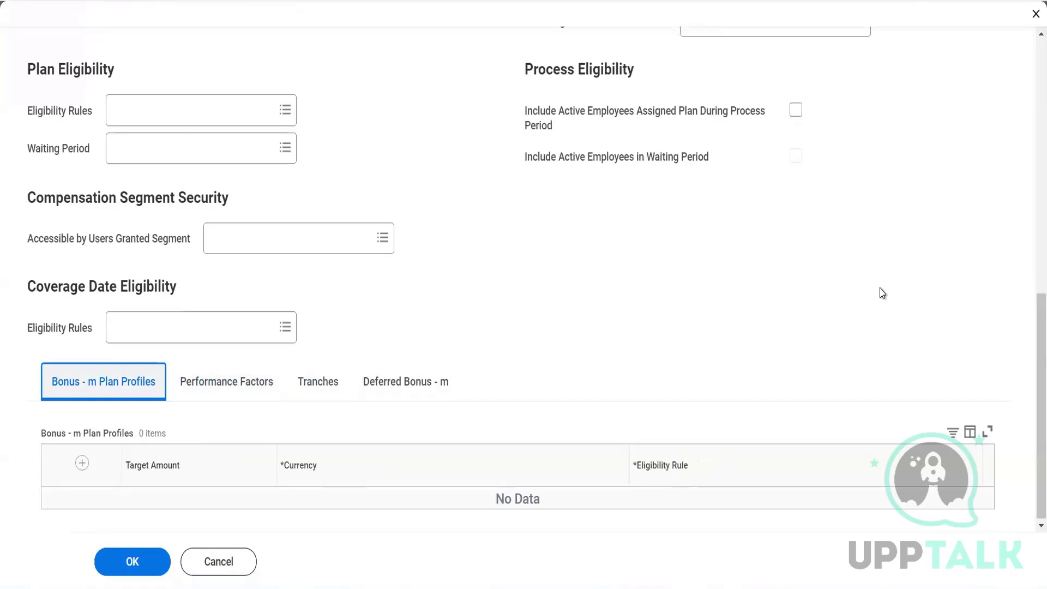
pyautogui.click(323, 384)
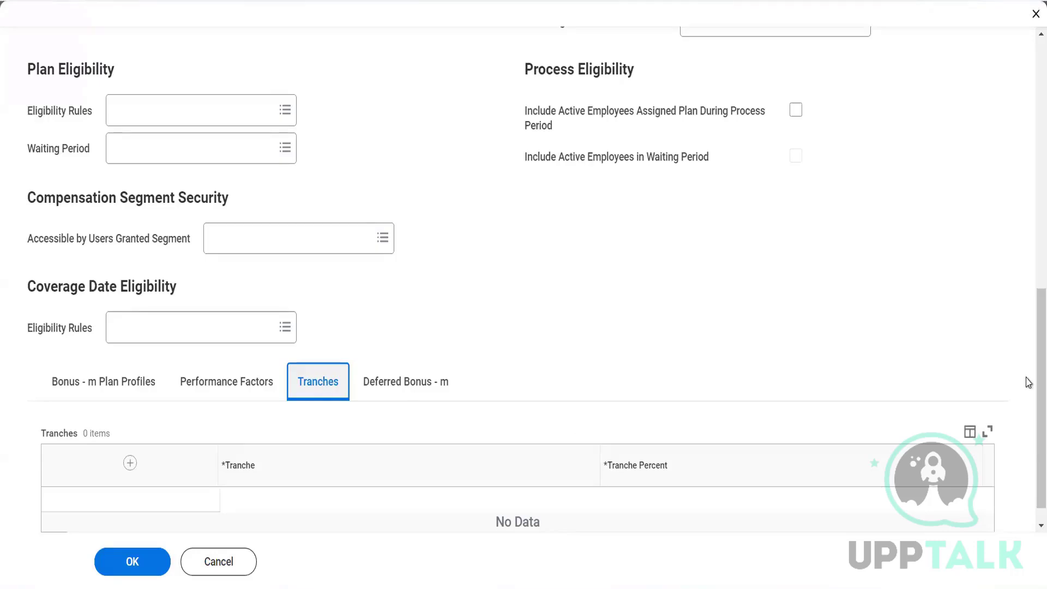
pyautogui.scroll(-1, 1028, 382)
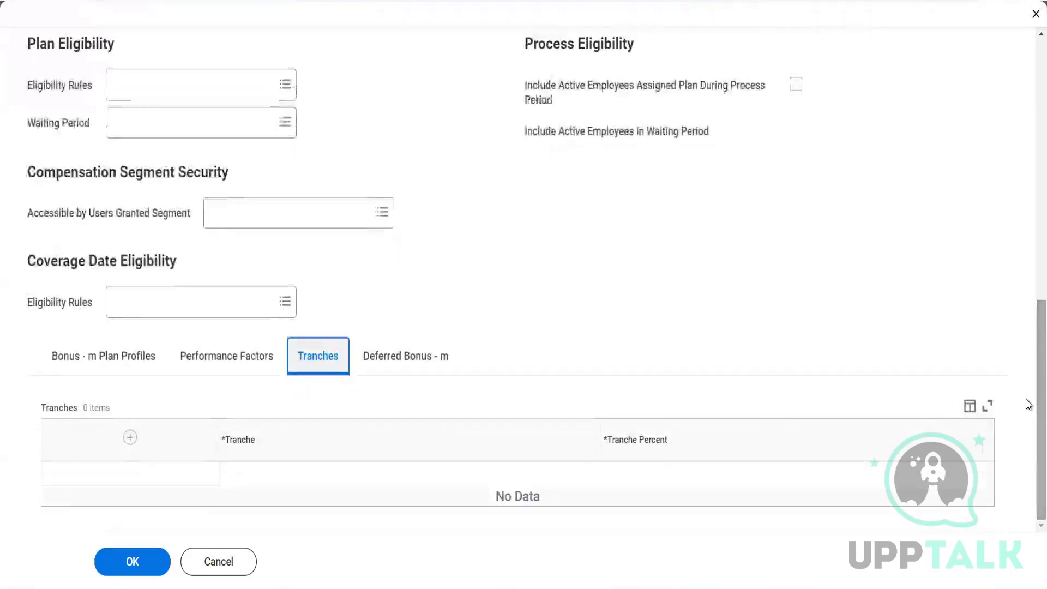